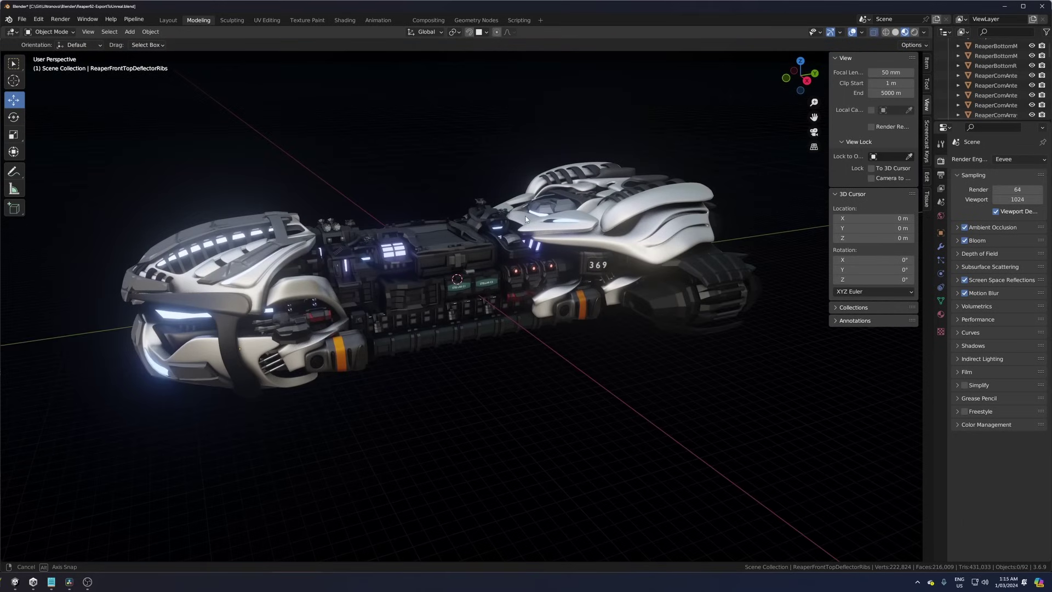
- Select every part of the spaceship and apply all transforms to the objects
drag(122, 117, 765, 421)
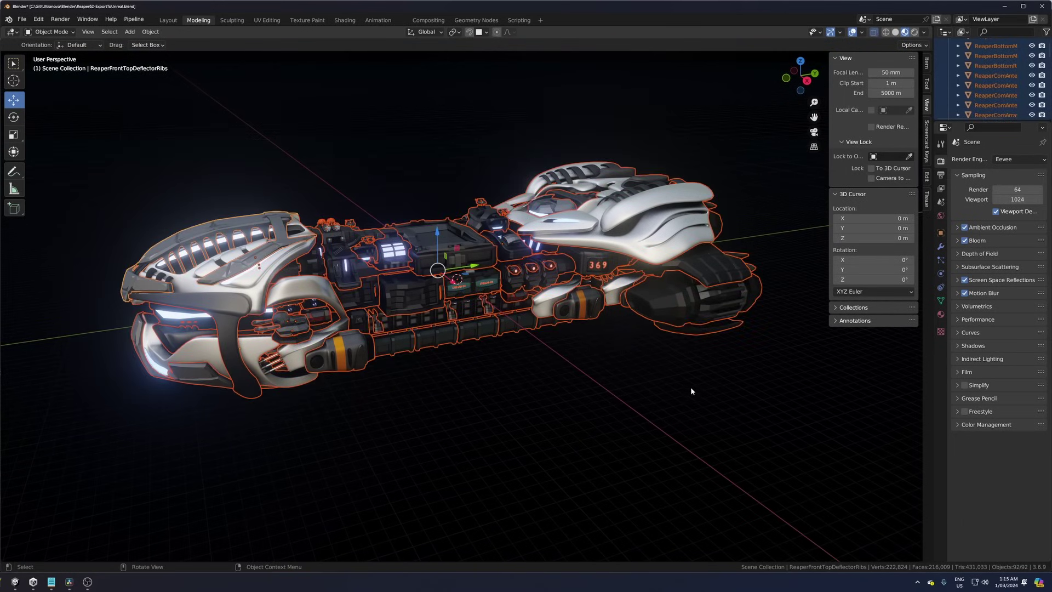
drag(471, 268, 480, 288)
mouse_move(771, 339)
middle_down()
mouse_move(593, 332)
mouse_move(769, 339)
middle_up()
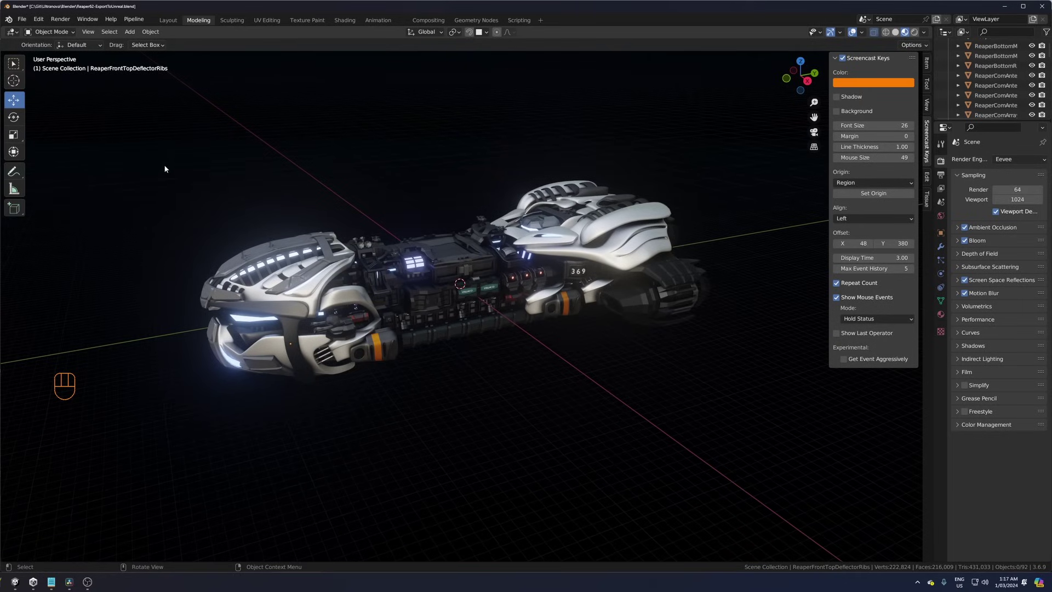
drag(163, 104, 738, 419)
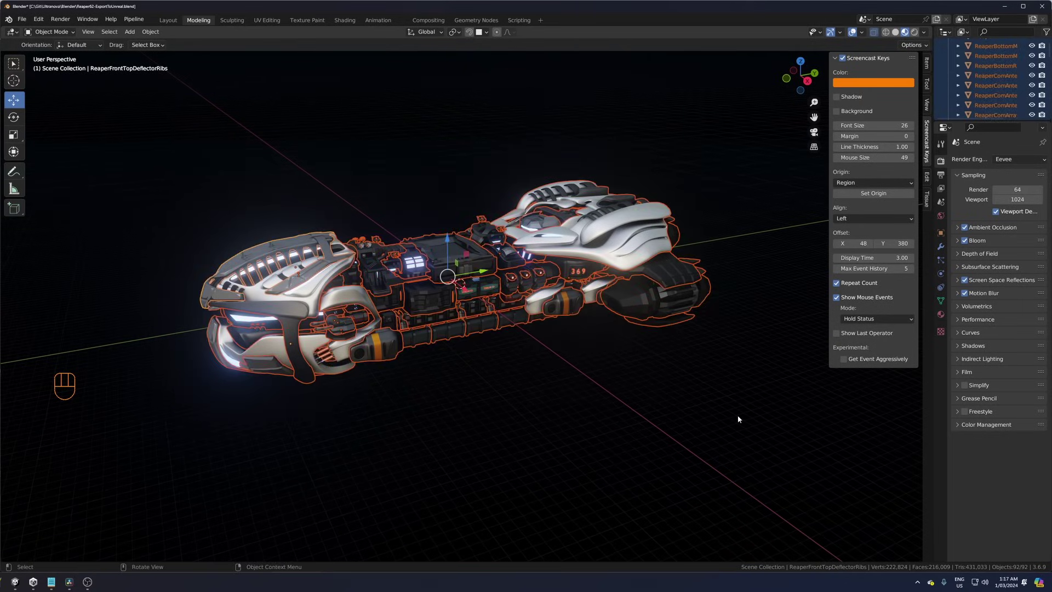
key(ctrl+a)
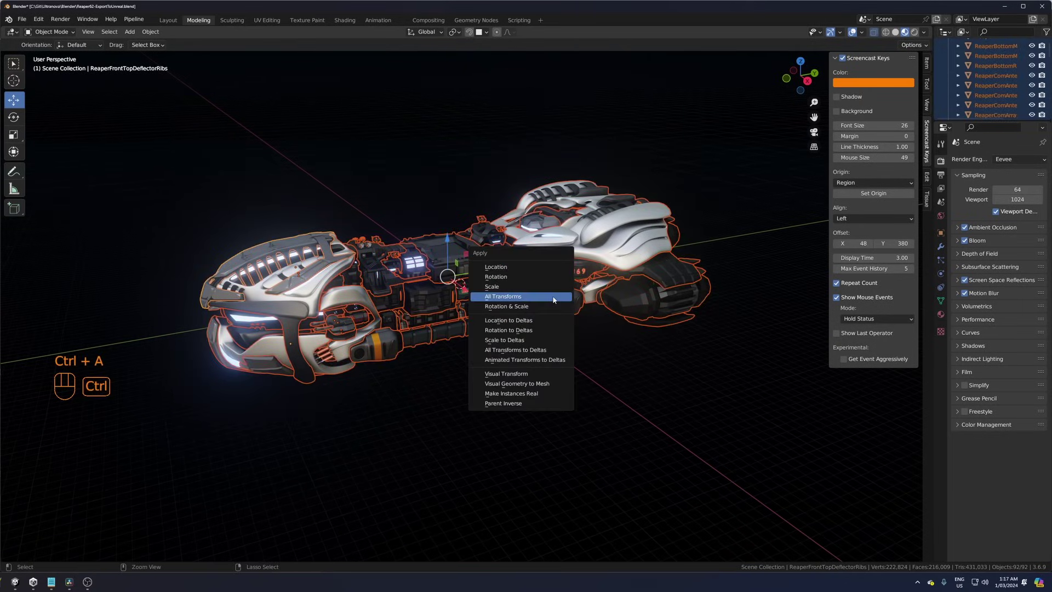
click(554, 299)
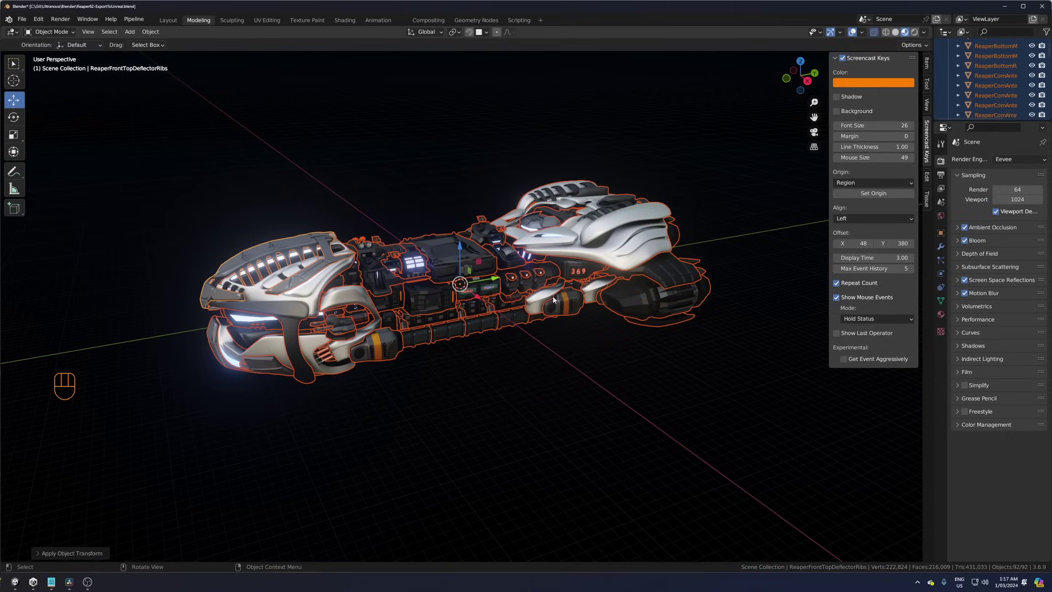
- Switch to the BP_Spaceship blueprint in Unreal Editor and examine where the pivots of individual ship parts sit
click(392, 282)
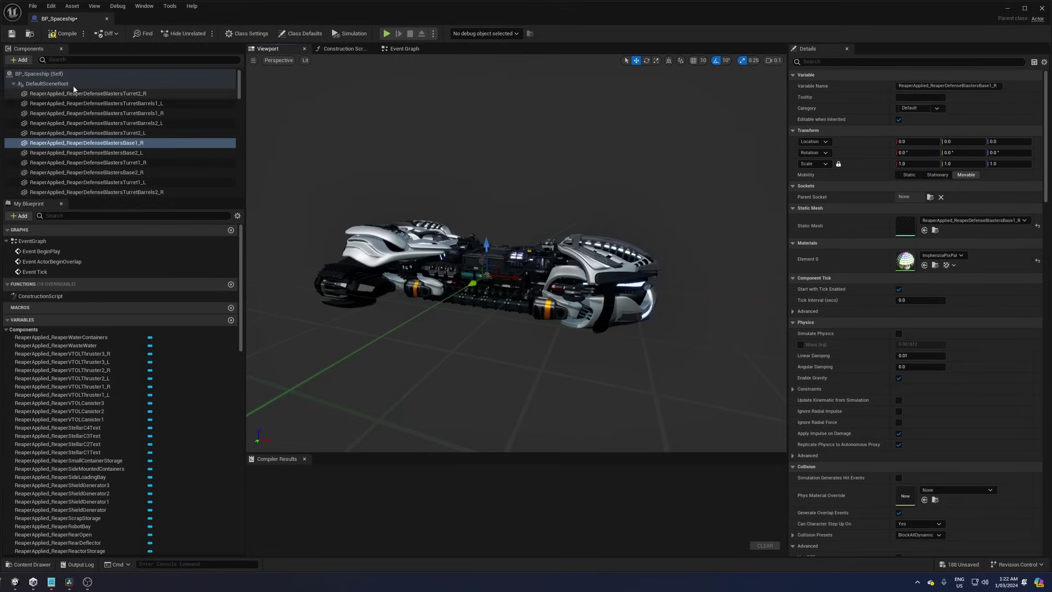
click(47, 83)
click(607, 270)
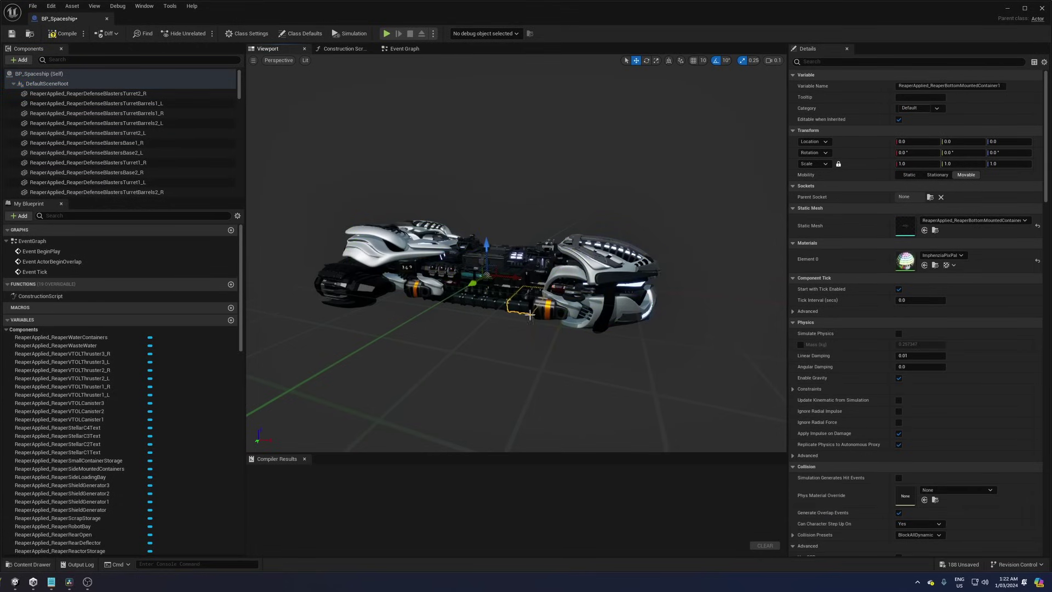
right_drag(590, 362, 554, 338)
right_drag(609, 276, 618, 273)
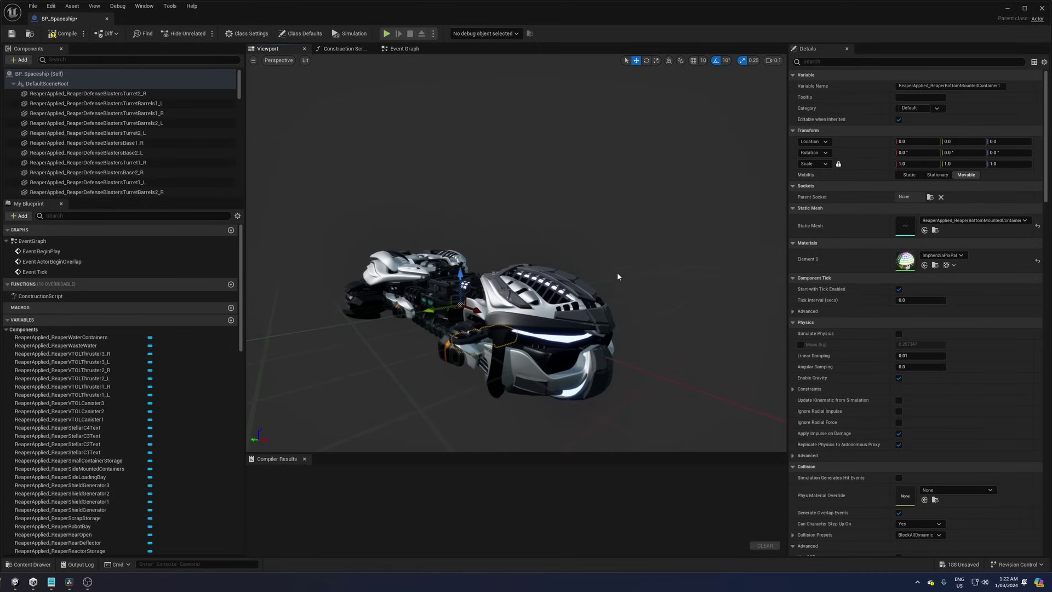
drag(601, 239, 612, 216)
right_drag(567, 238, 534, 242)
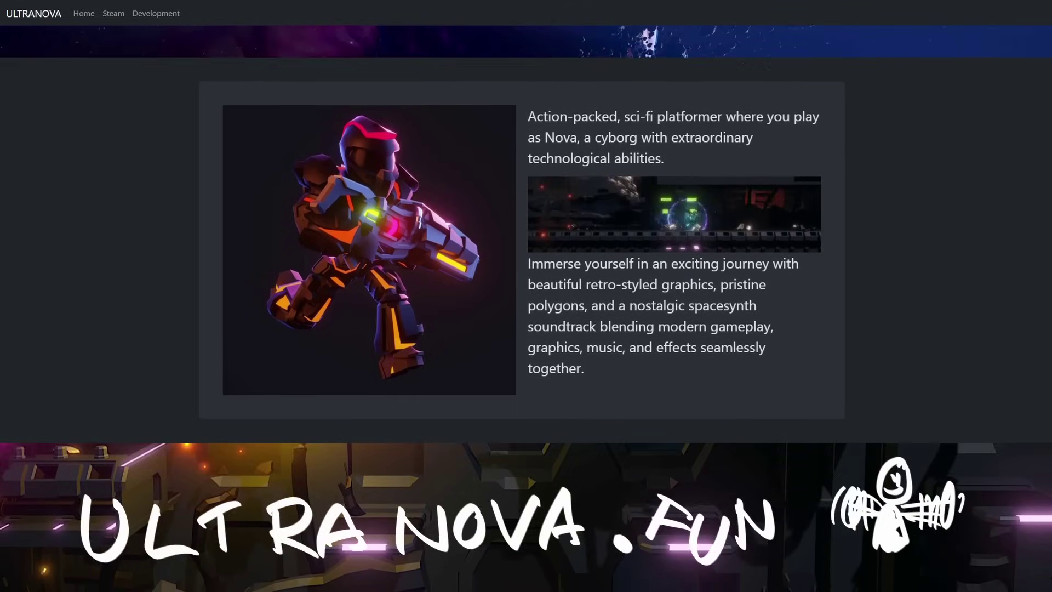
- Look through the Ultranova website from the game description down to the development videos section
scroll(526, 306, down, 3)
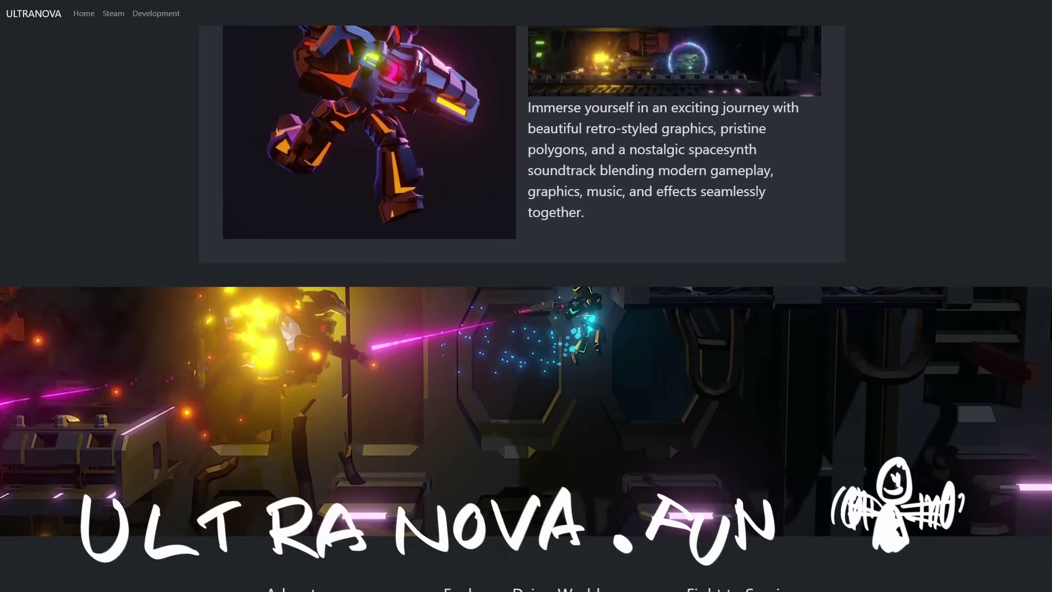
scroll(526, 307, down, 3)
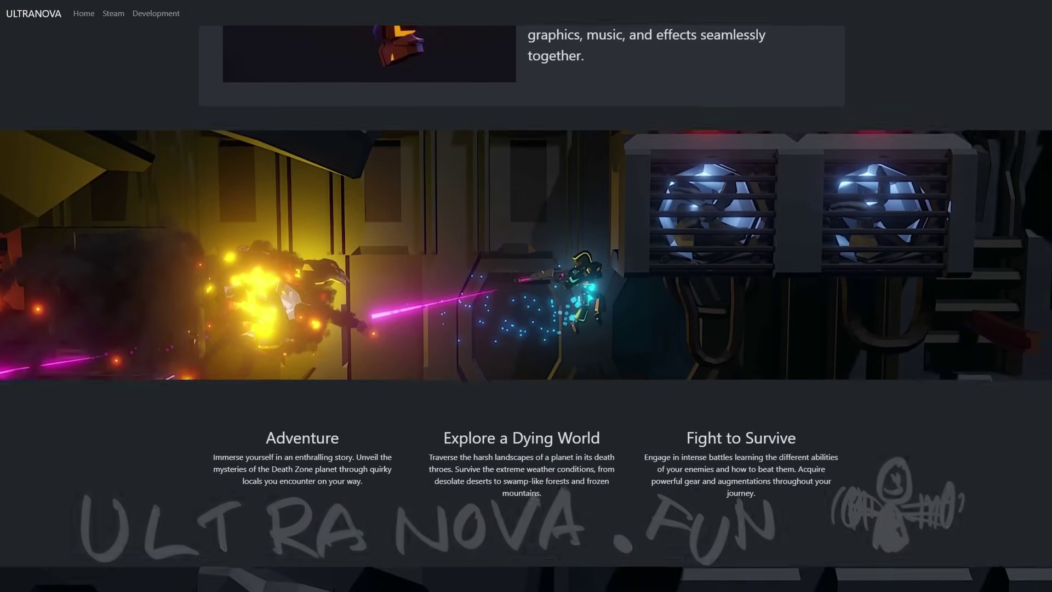
scroll(526, 307, down, 10)
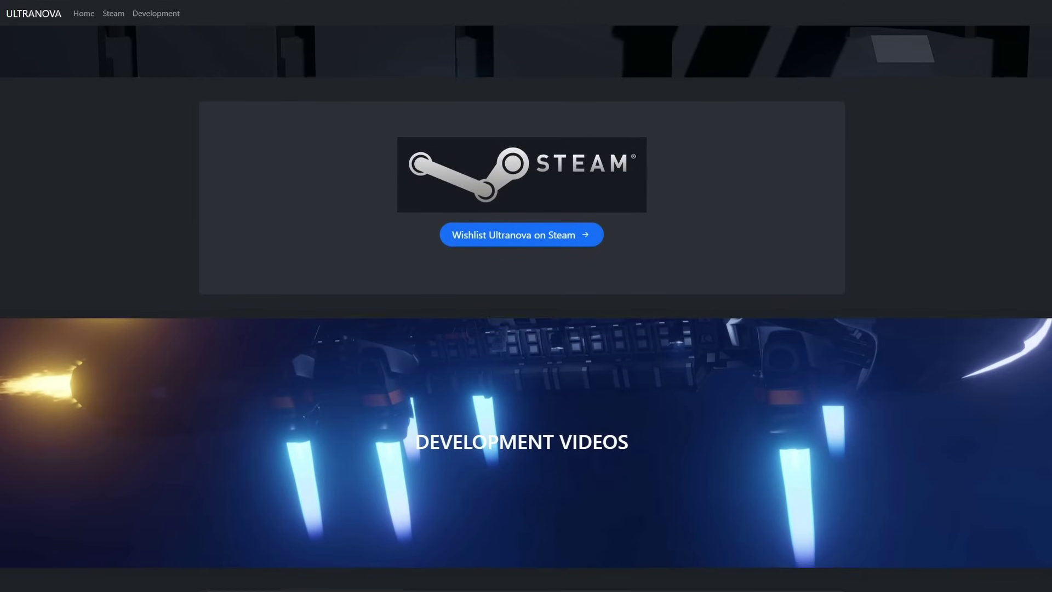
scroll(525, 307, down, 3)
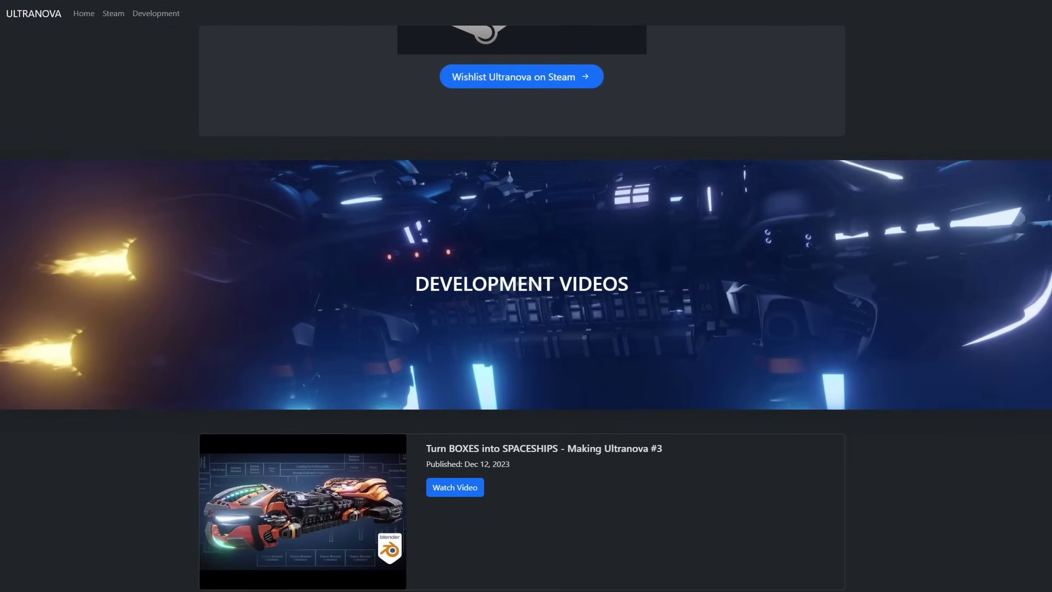
scroll(526, 307, down, 3)
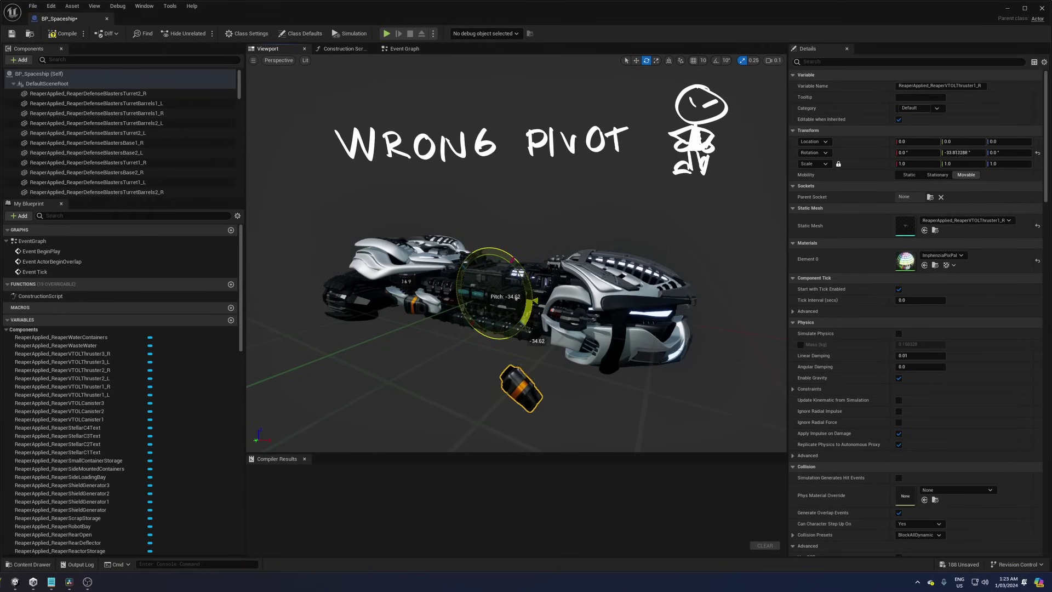
- Try pitching ReaperFrontTopDeflectorMain by about 17° in BP_Spaceship, undoing both this and the preceding thruster rotation
key(ctrl+z)
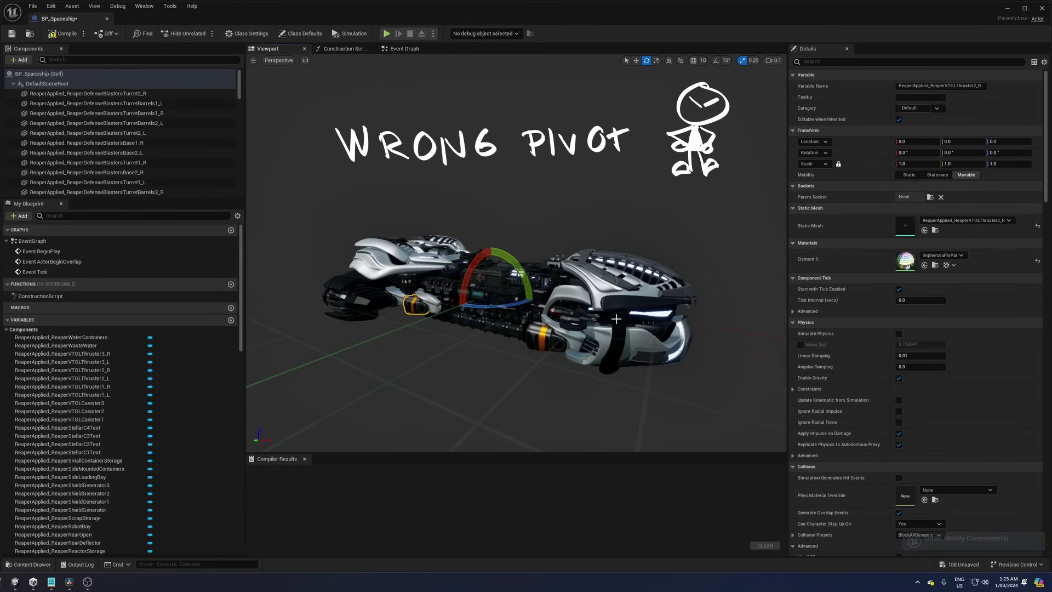
click(602, 308)
mouse_move(519, 270)
mouse_down()
mouse_move(524, 282)
mouse_move(518, 257)
mouse_move(534, 301)
mouse_move(524, 274)
mouse_move(526, 283)
mouse_up()
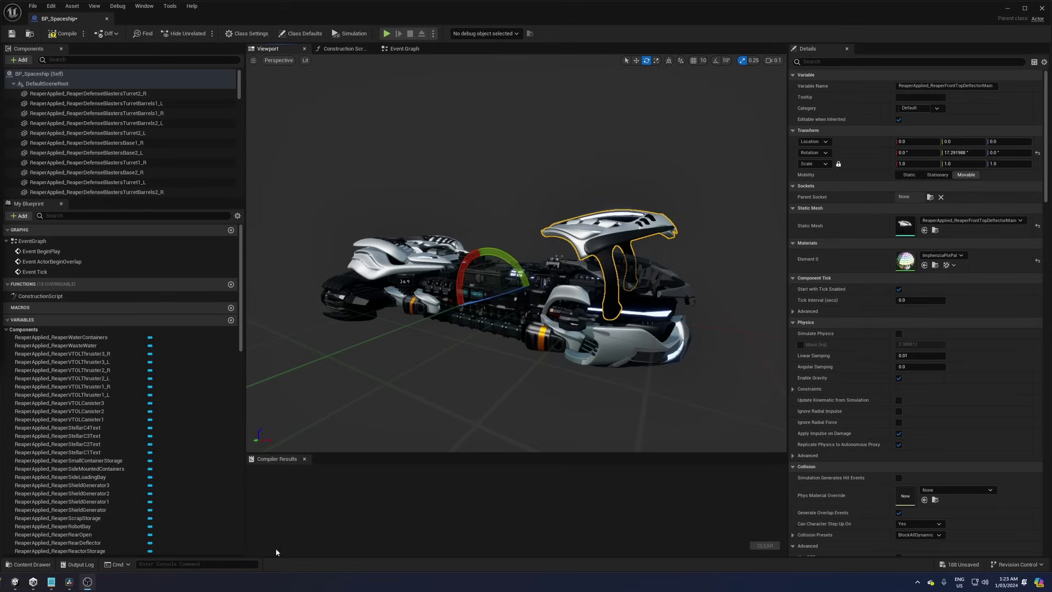
key(ctrl+z)
- Add a Scene component under the blueprint's DefaultSceneRoot and name it FrontShieldPivot
click(47, 84)
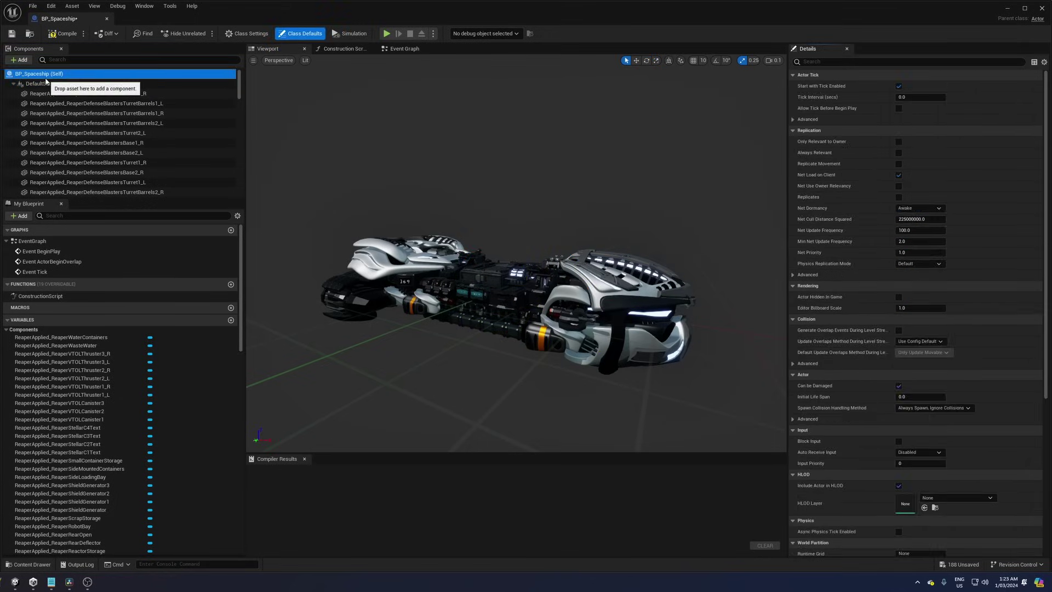
click(19, 60)
text(sce)
click(27, 105)
text(FrontSh)
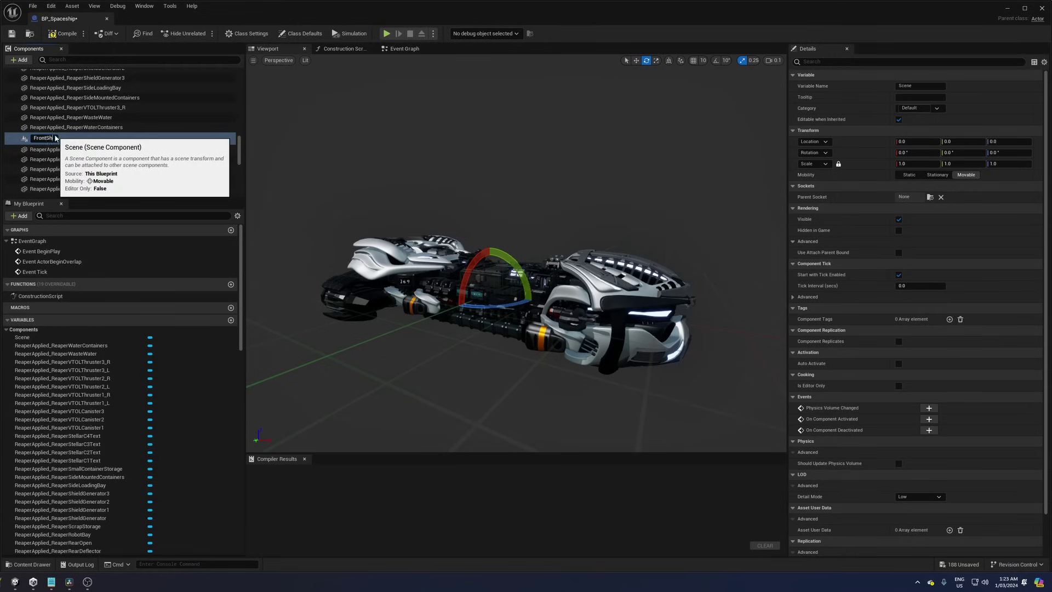
text(ieldPivot)
key(Return)
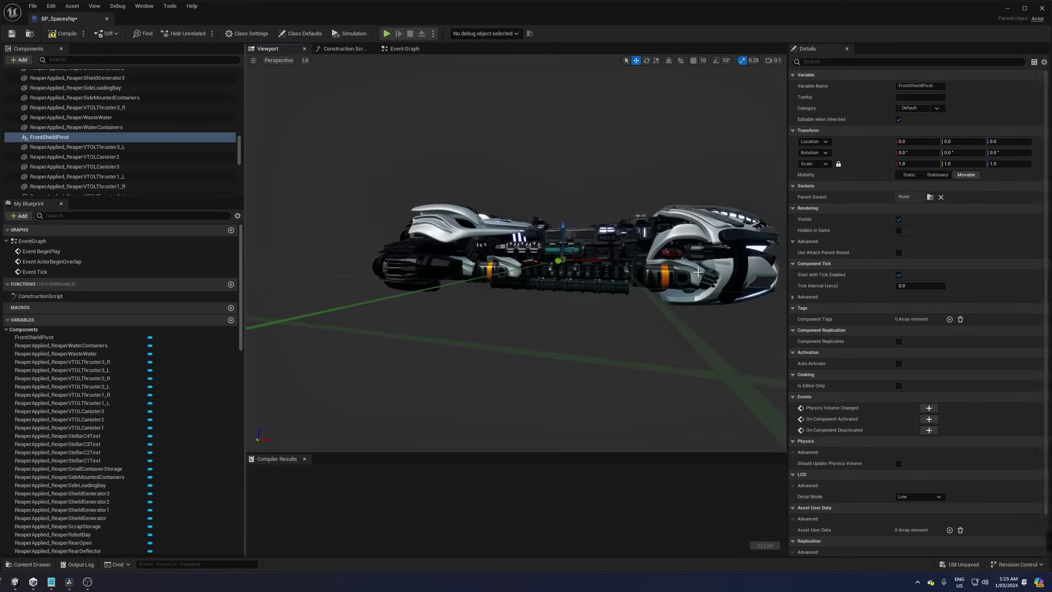
- Undo the trial rotation, and attach ReaperFrontTopDeflectorMain to FrontShieldPivot positioned at about X 26.49, Z -4.47
key(ctrl+z)
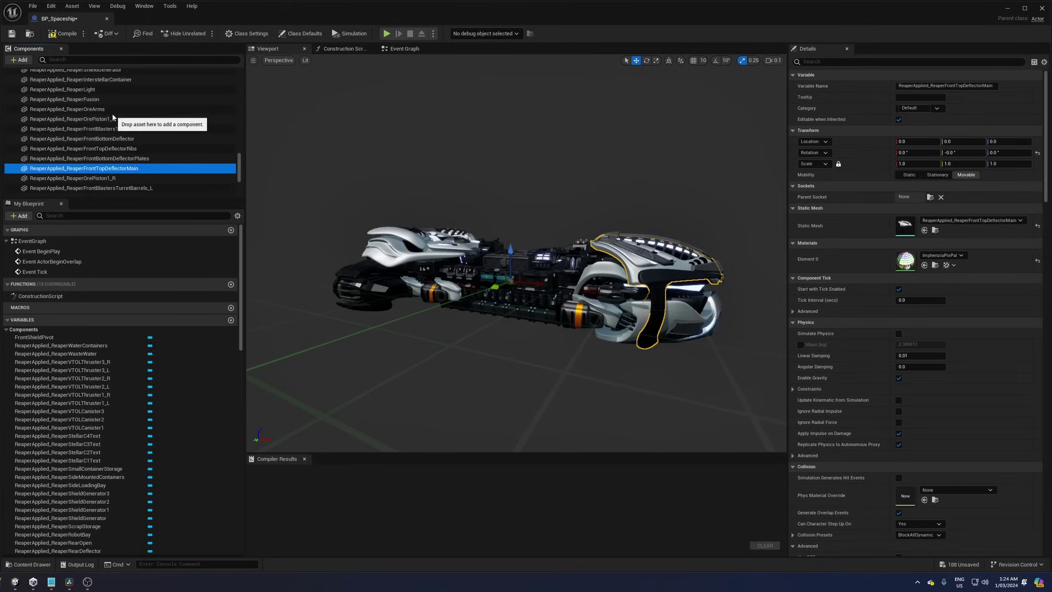
drag(164, 114, 74, 99)
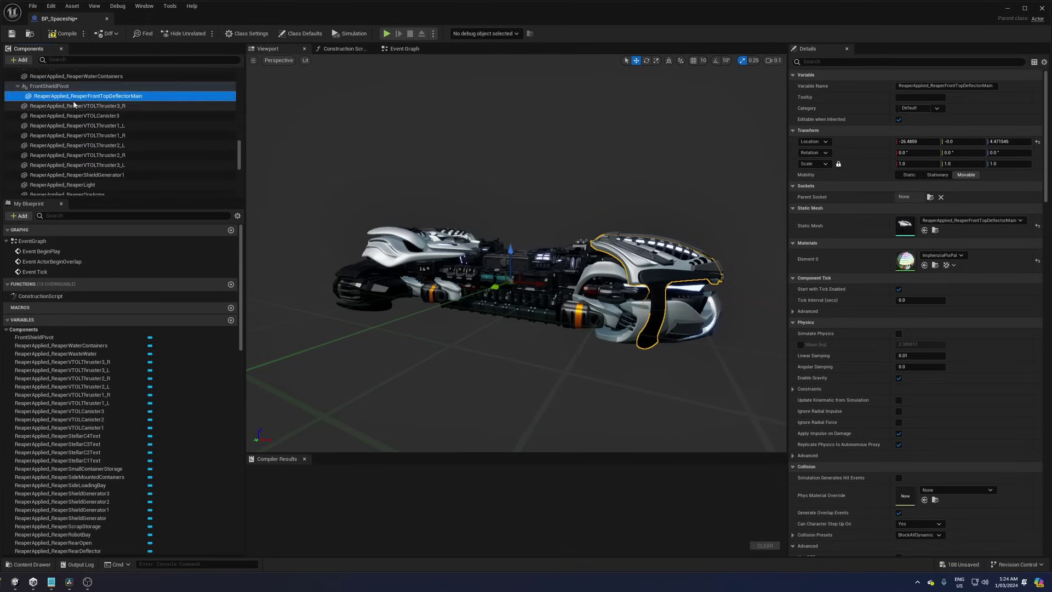
- Test-rotate FrontShieldPivot in pitch to swing the attached front deflector, undoing each rotation
click(62, 87)
click(676, 304)
click(53, 86)
right_drag(687, 354, 679, 351)
key(e)
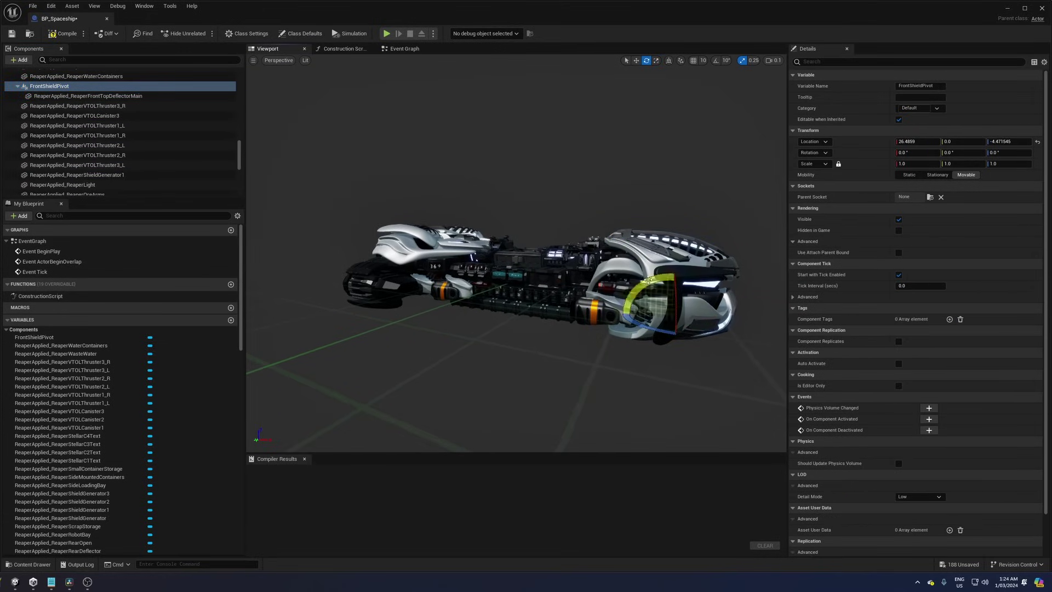
drag(665, 291, 724, 344)
key(ctrl+z)
right_drag(725, 344, 767, 345)
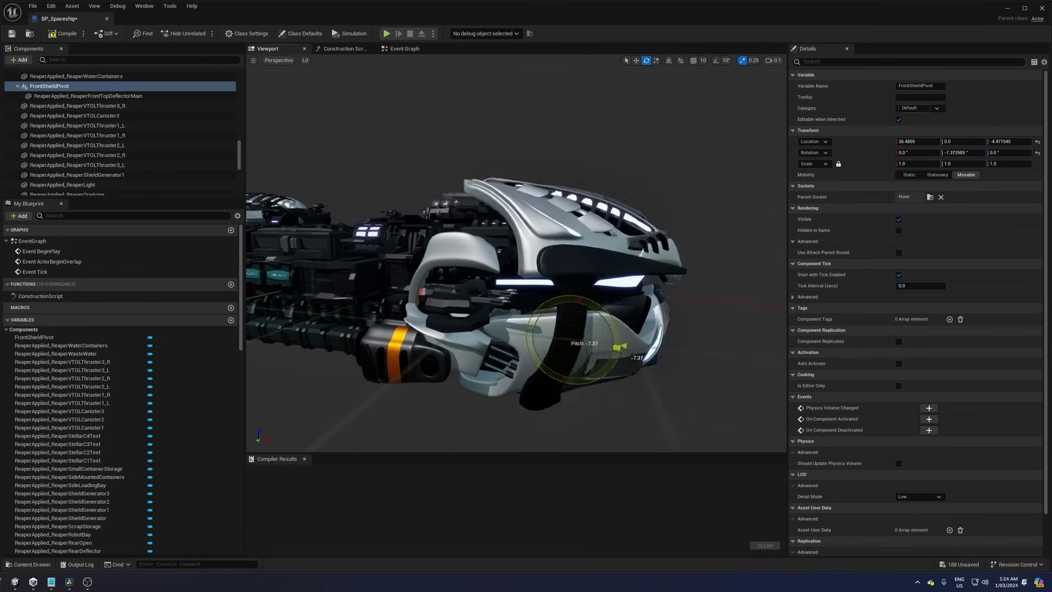
key(ctrl+z)
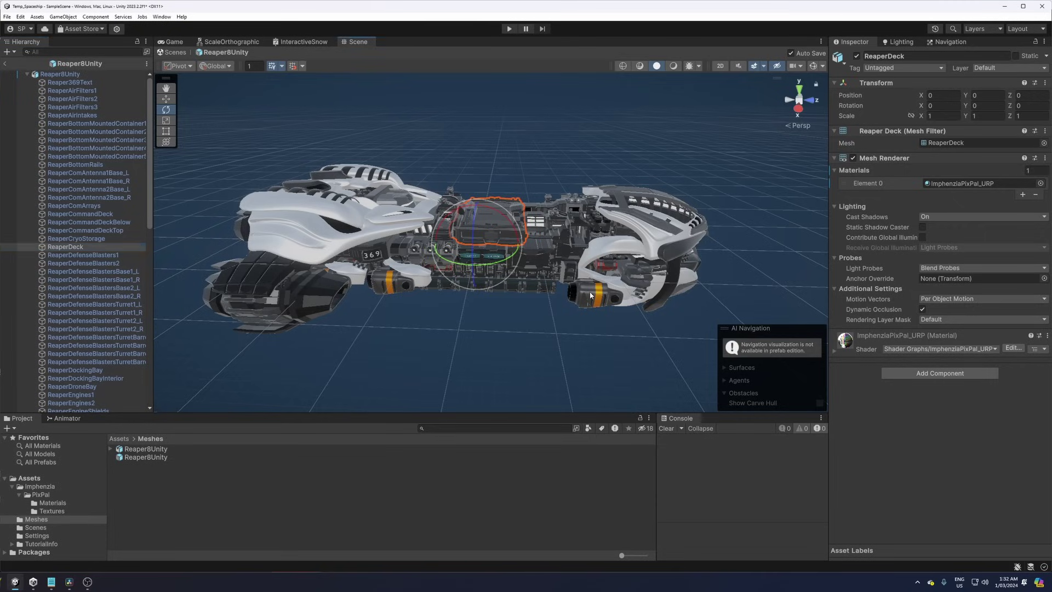
- In Unity's Reaper8Unity prefab, test-rotate ReaperVTOLThruster1_R, and rotate the front top deflector main and ribs to about 29° on X
click(590, 296)
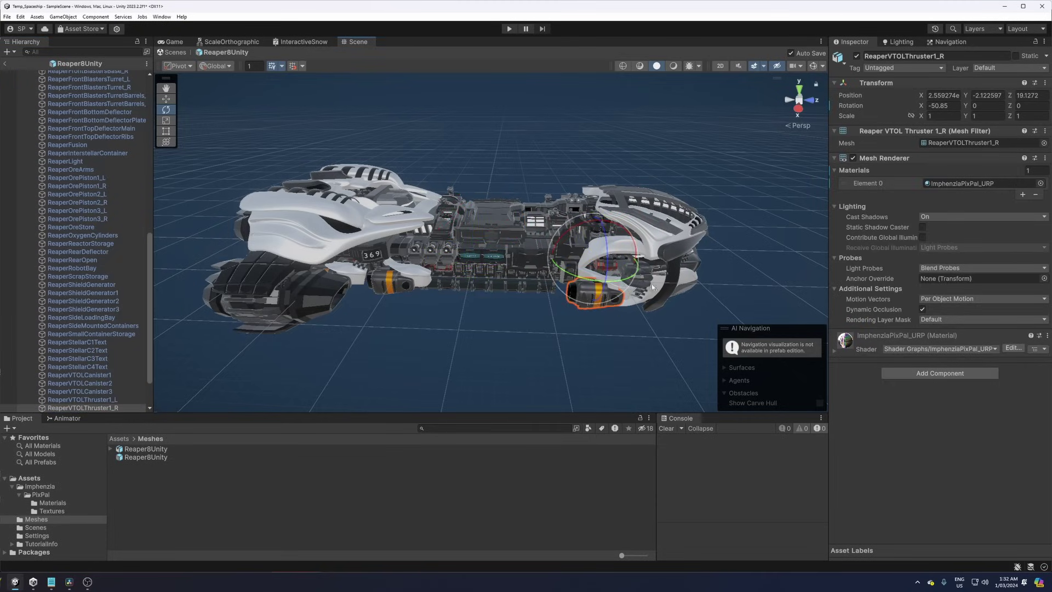
click(673, 242)
click(672, 267)
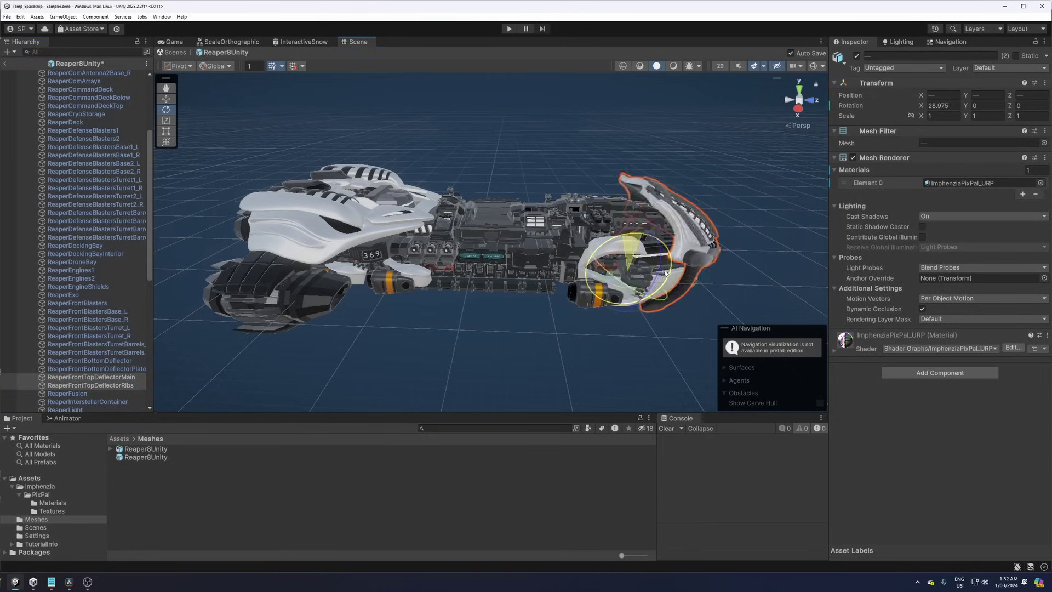
click(704, 283)
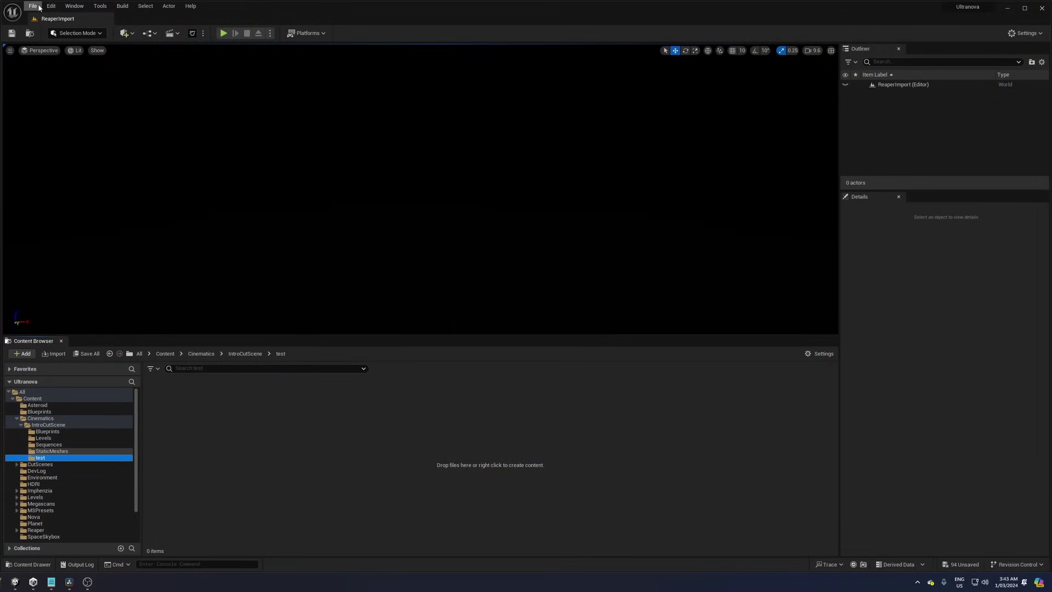
- In Unreal Editor, import Reaper7manualxforwardzup.fbx into the level's test folder with hierarchy type Create one Blueprint asset
click(39, 8)
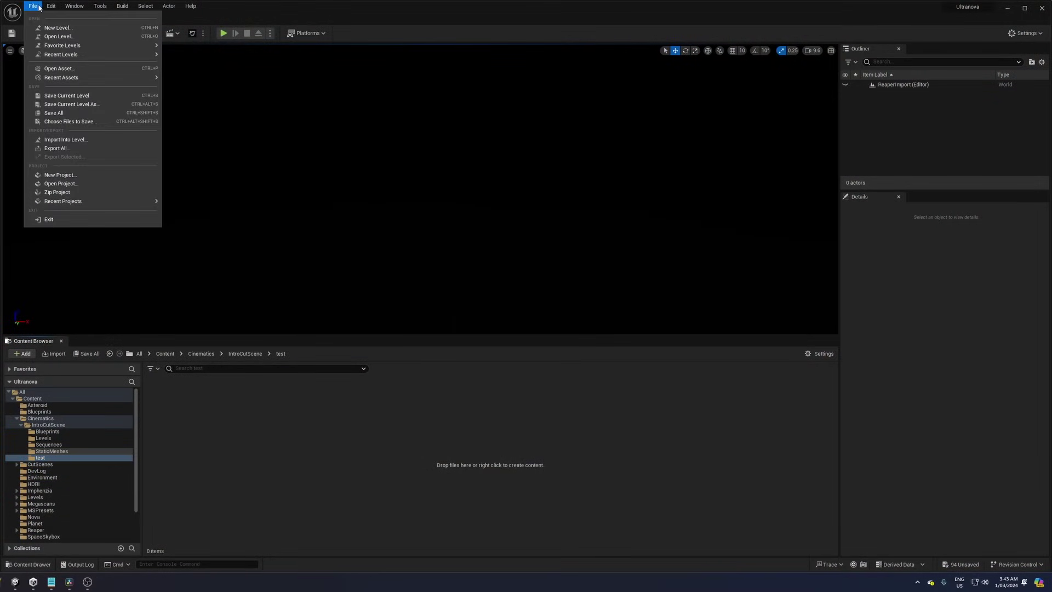
click(68, 141)
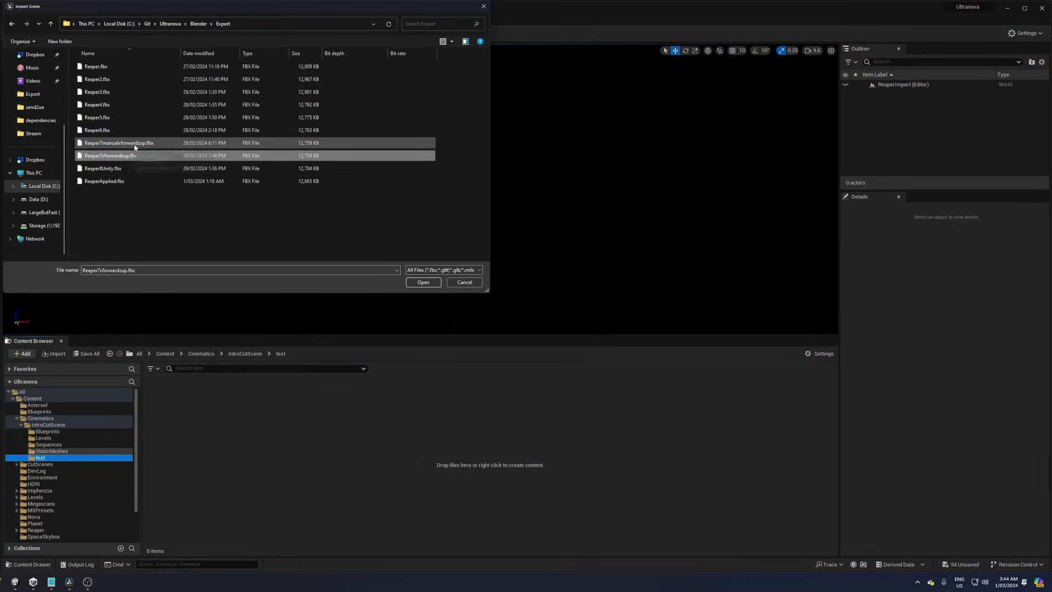
double_click(135, 146)
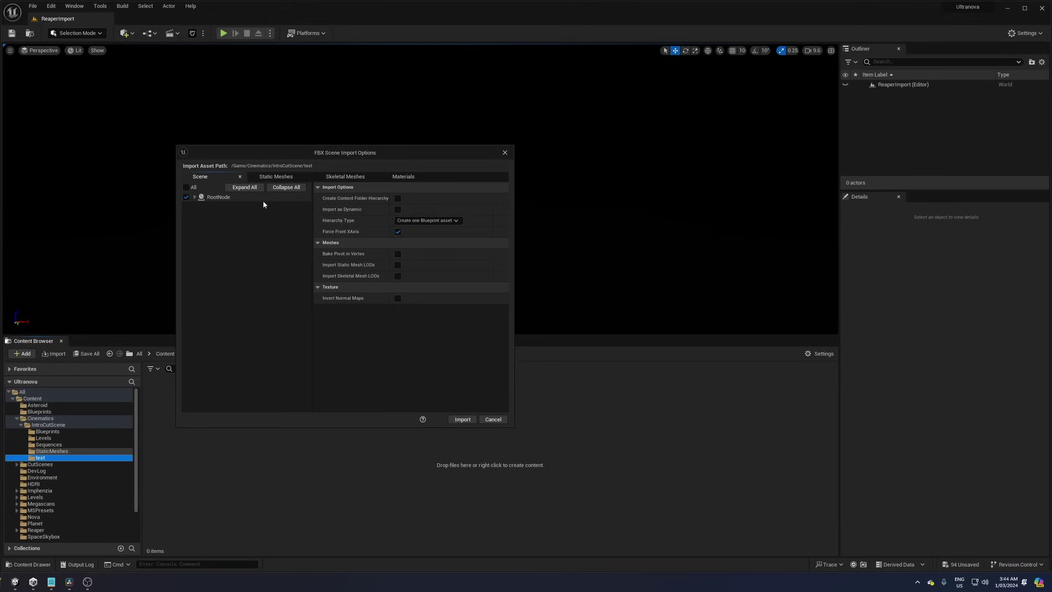
click(456, 220)
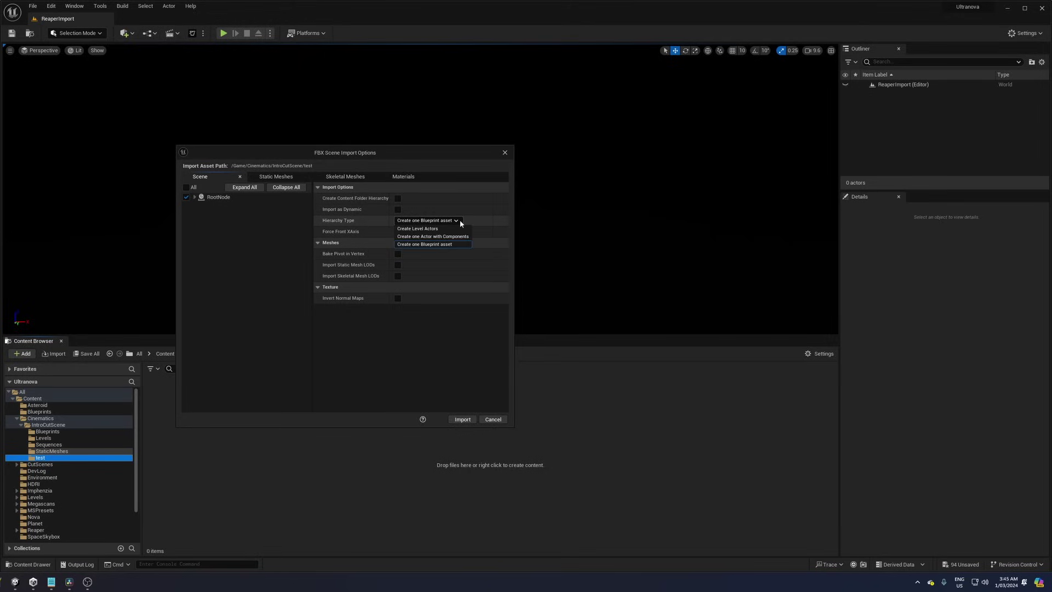
click(455, 245)
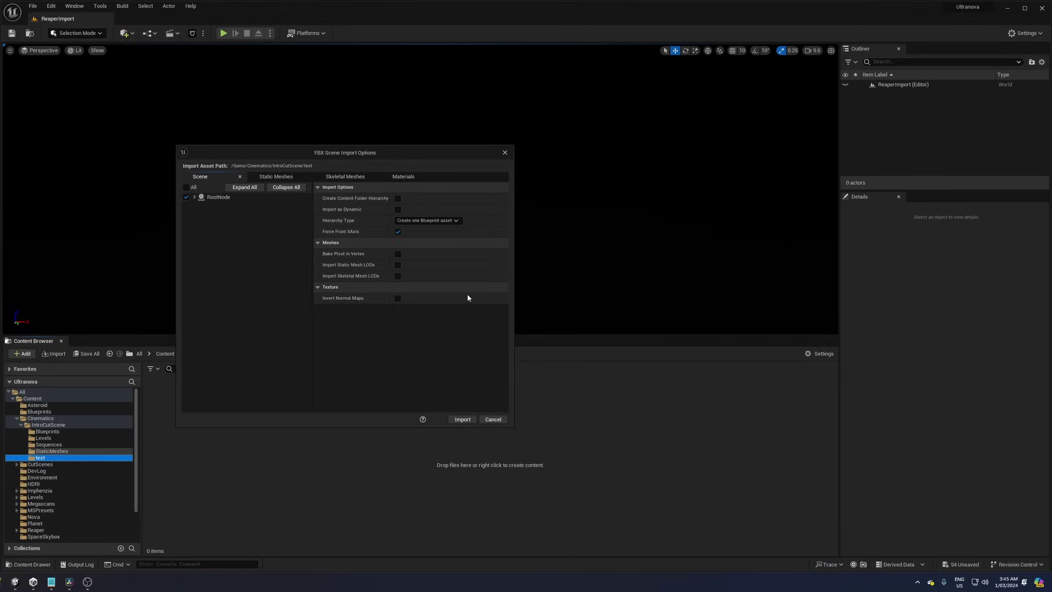
click(463, 419)
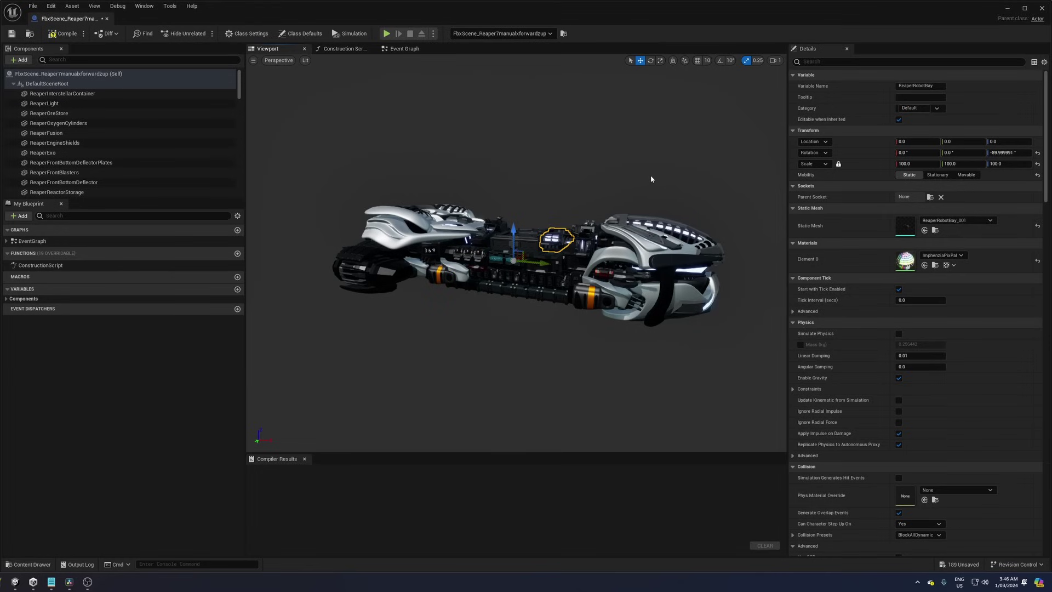
- In the imported FbxScene Blueprint, test-rotate ReaperFrontTopDeflectorMain about its own pivot and undo the rotation
drag(650, 175, 646, 215)
click(642, 344)
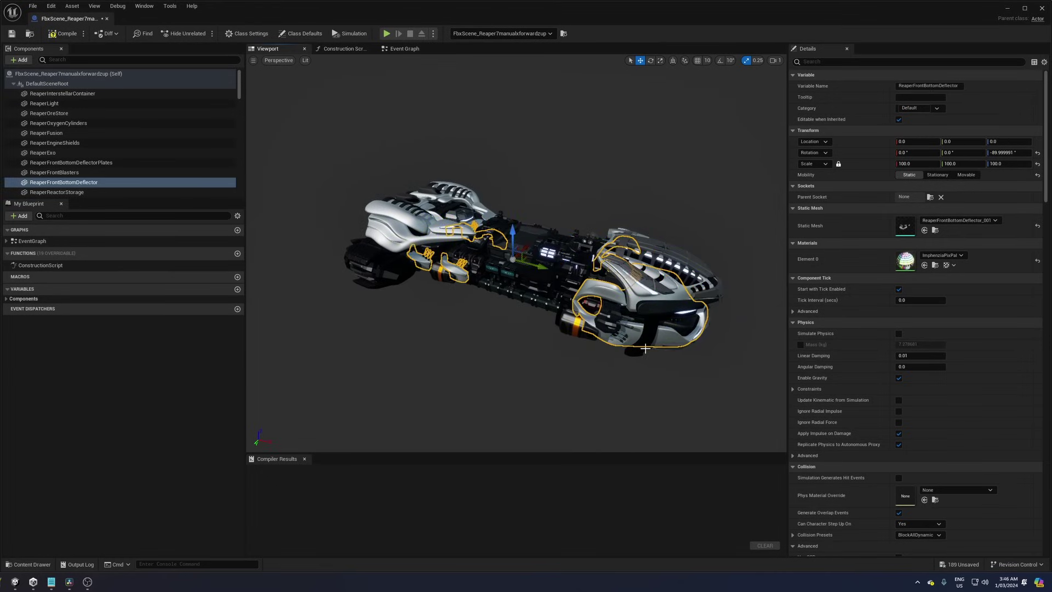
key(e)
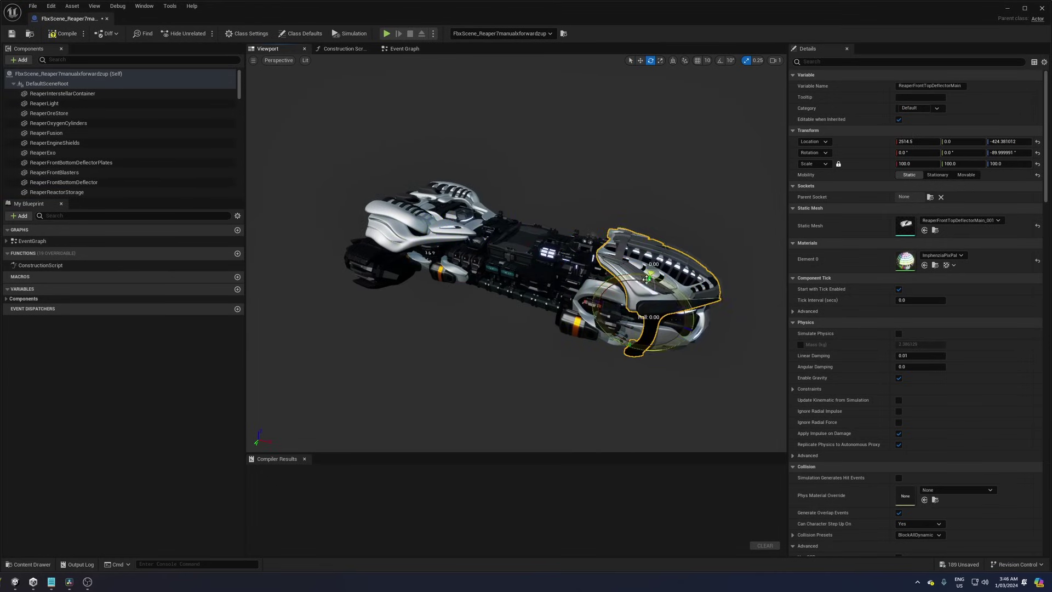
drag(658, 333, 659, 280)
key(ctrl+z)
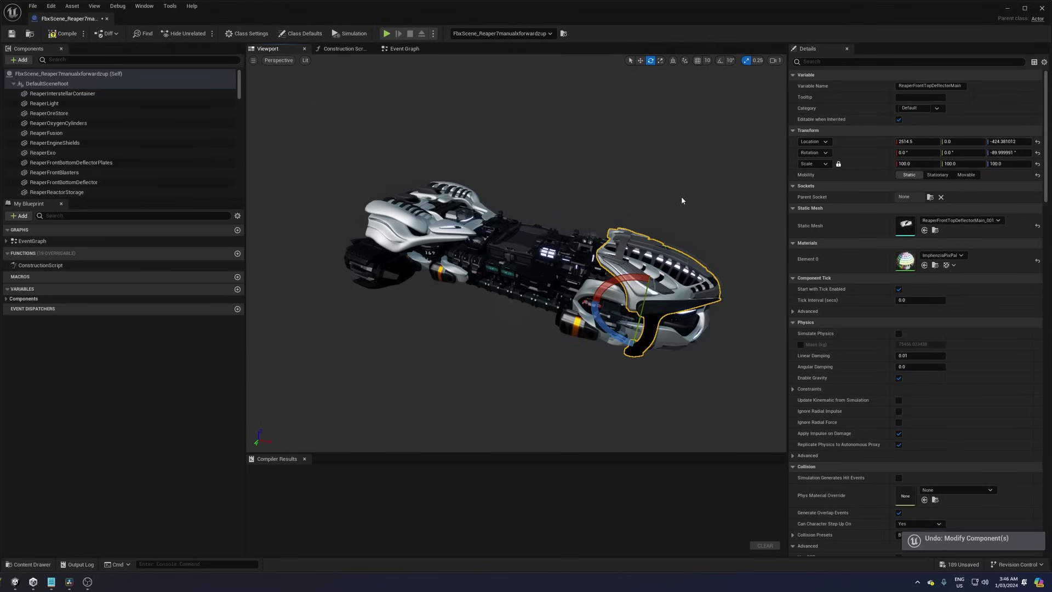
- Select ReaperFrontBottomDeflector, test-move it along its red and green axes to check their directions, and undo each move
alt+drag(711, 212, 639, 169)
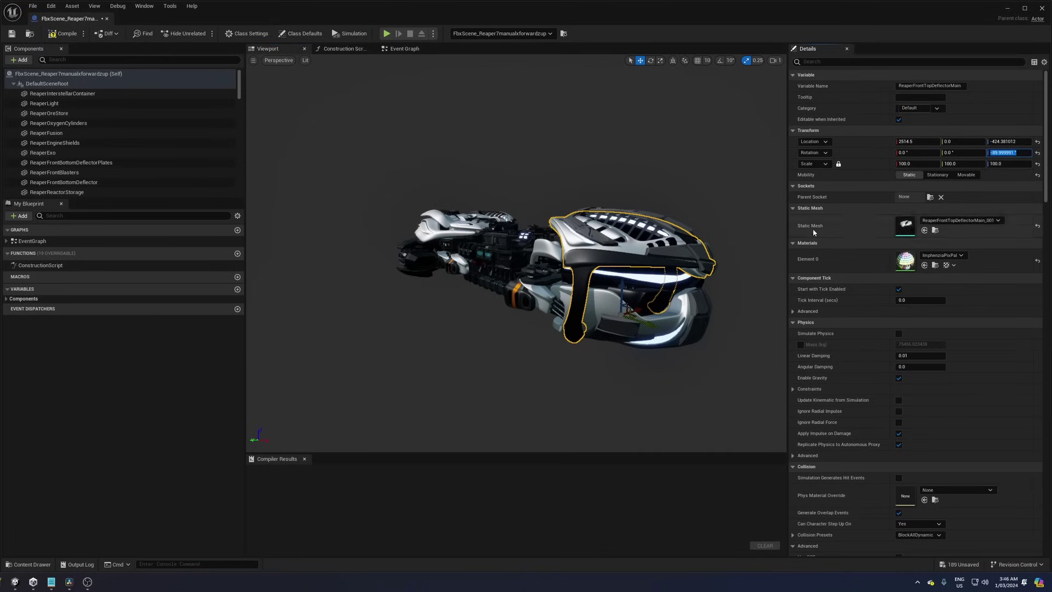
click(541, 250)
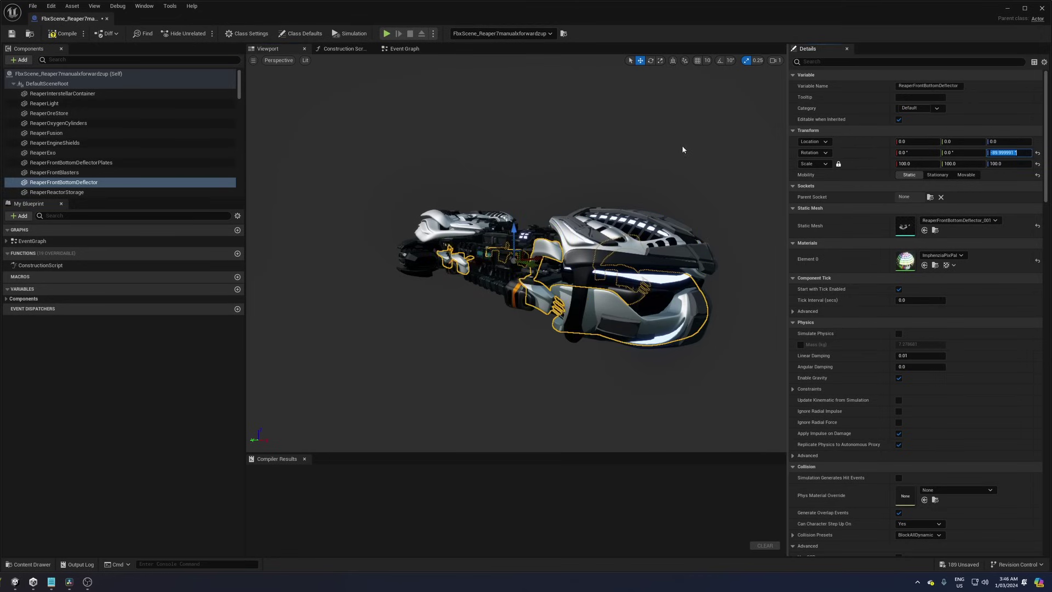
alt+drag(683, 148, 575, 148)
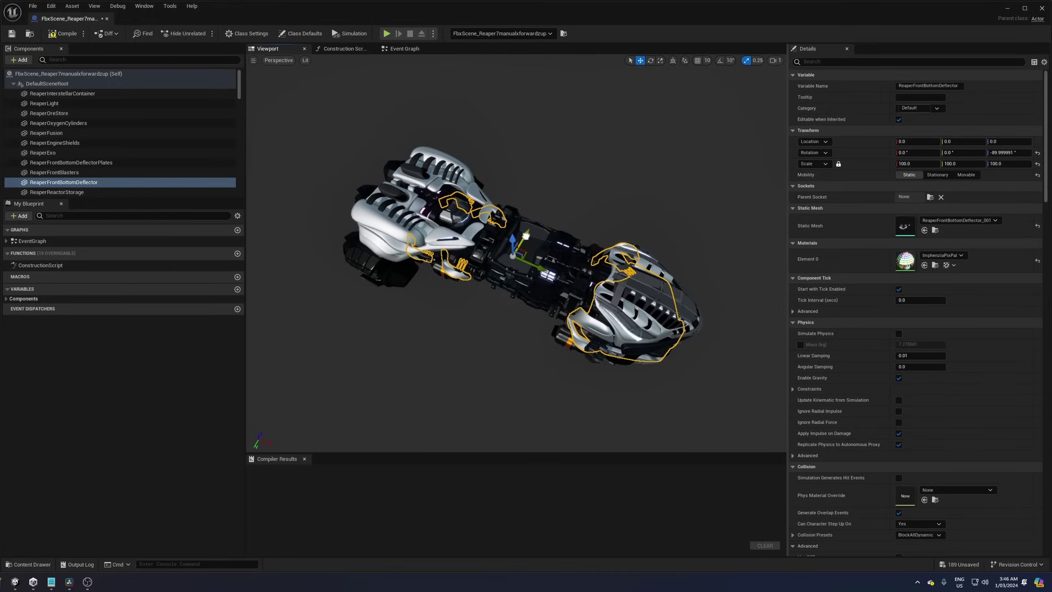
drag(526, 236, 568, 197)
key(ctrl+z)
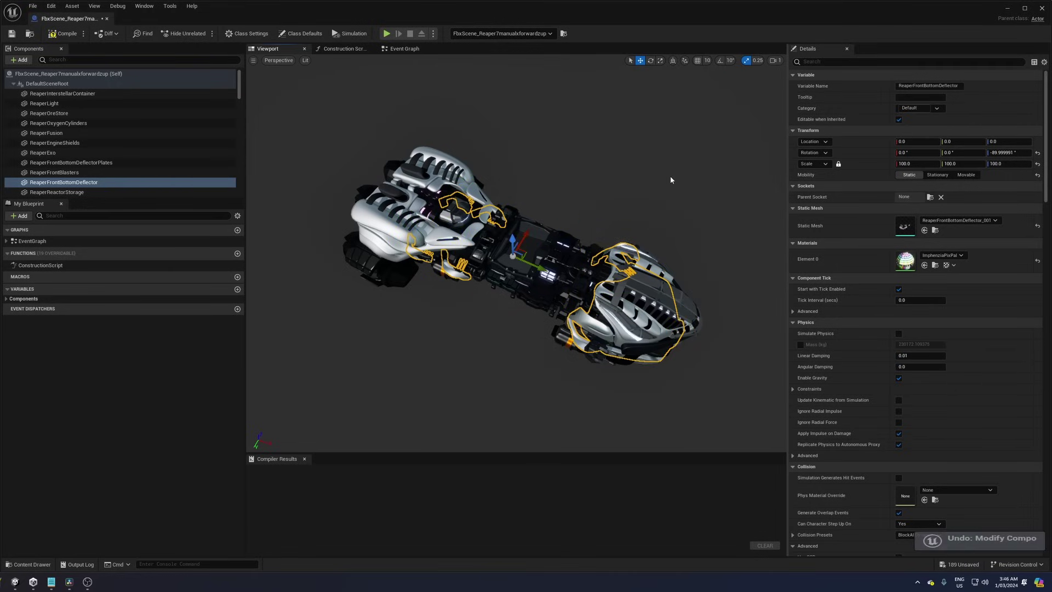
alt+drag(671, 180, 619, 250)
drag(524, 262, 587, 259)
key(ctrl+z)
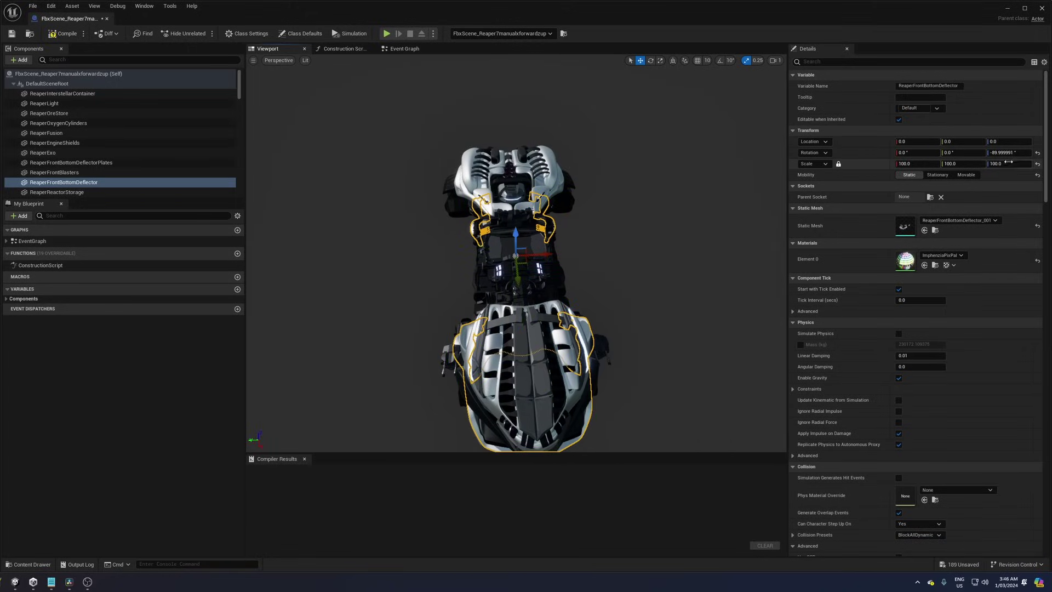
- Examine the Z rotation values of ReaperFrontBottomDeflector and ReaperFrontTopDeflectorMain while comparing their orientation in the Blueprint
click(1011, 154)
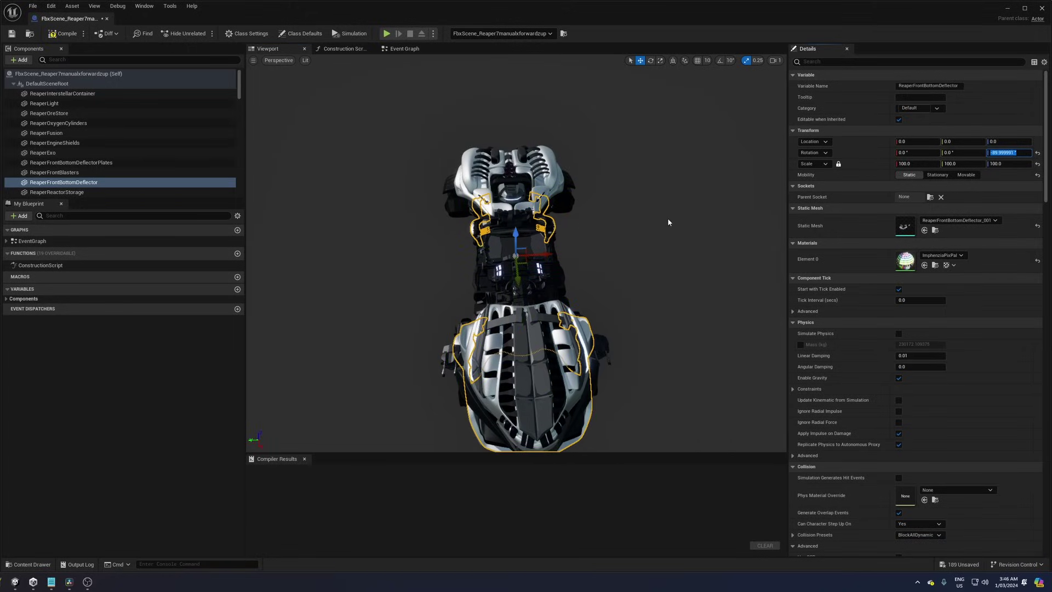
alt+drag(664, 230, 778, 189)
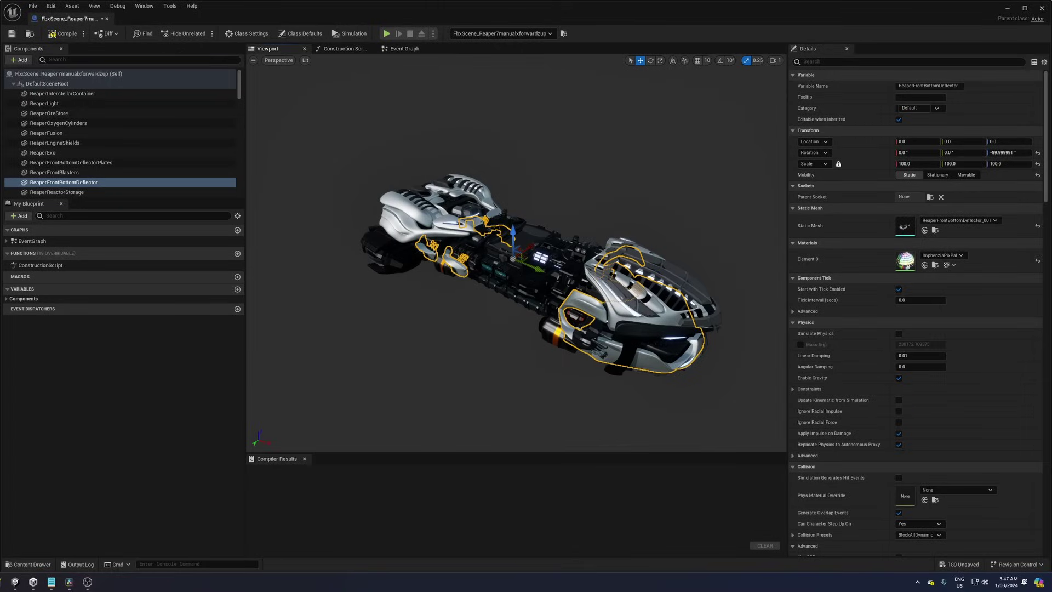
alt+drag(664, 230, 647, 211)
drag(734, 208, 741, 206)
click(627, 323)
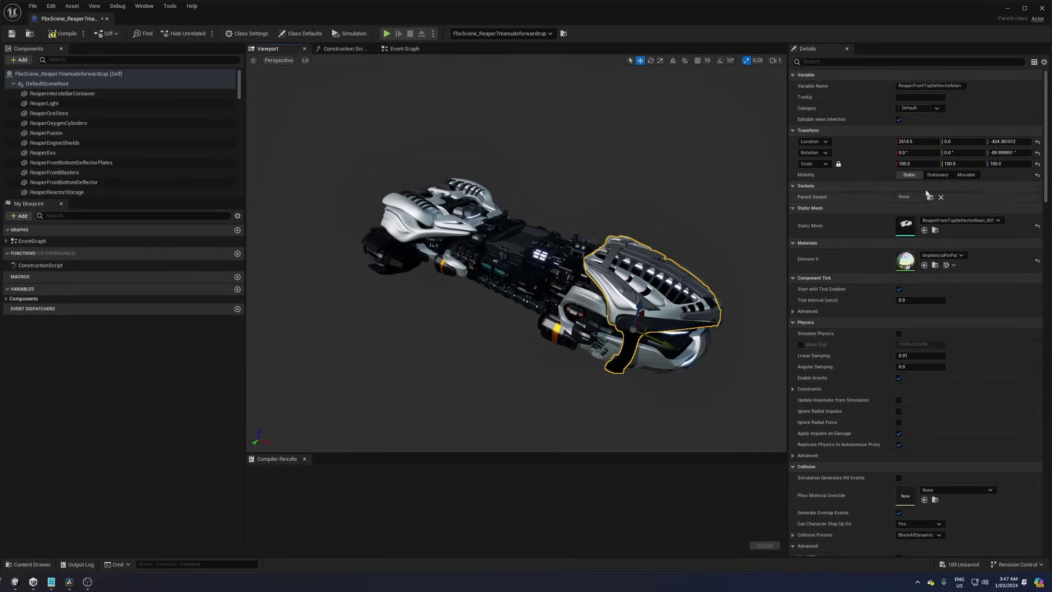
click(1022, 152)
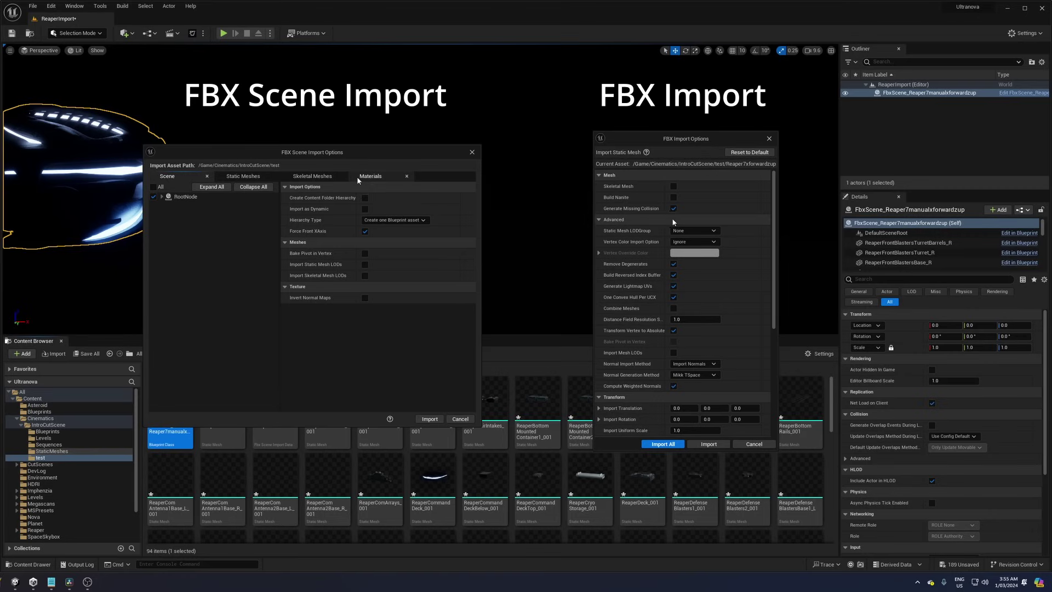
- Compare the static mesh settings and mesh list in FBX Scene Import Options with the settings offered by FBX Import Options
click(256, 178)
drag(777, 185, 765, 301)
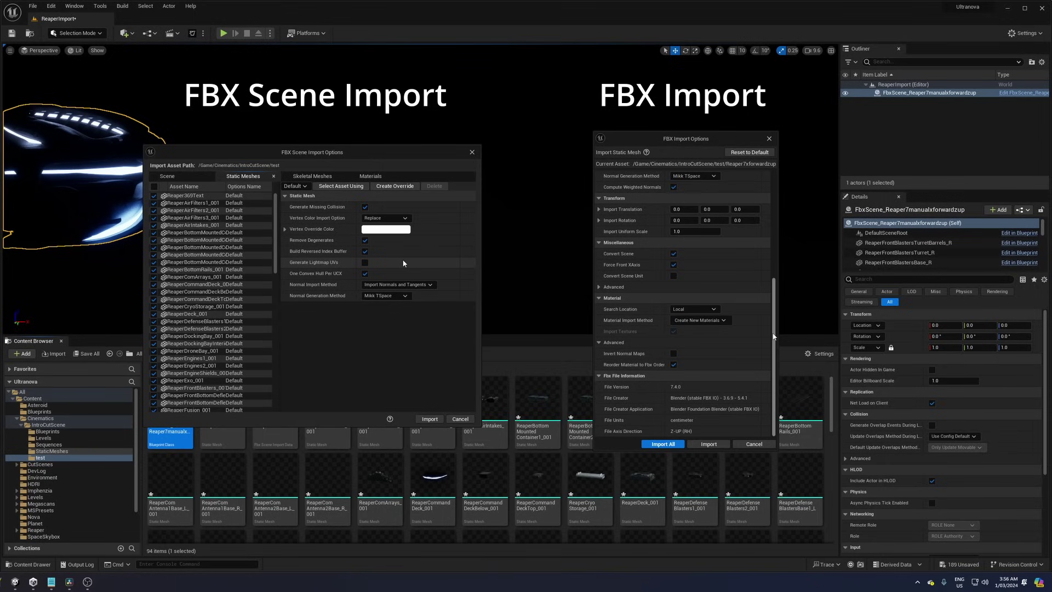
drag(774, 339, 793, 234)
drag(277, 257, 277, 335)
drag(793, 233, 797, 212)
drag(277, 334, 277, 408)
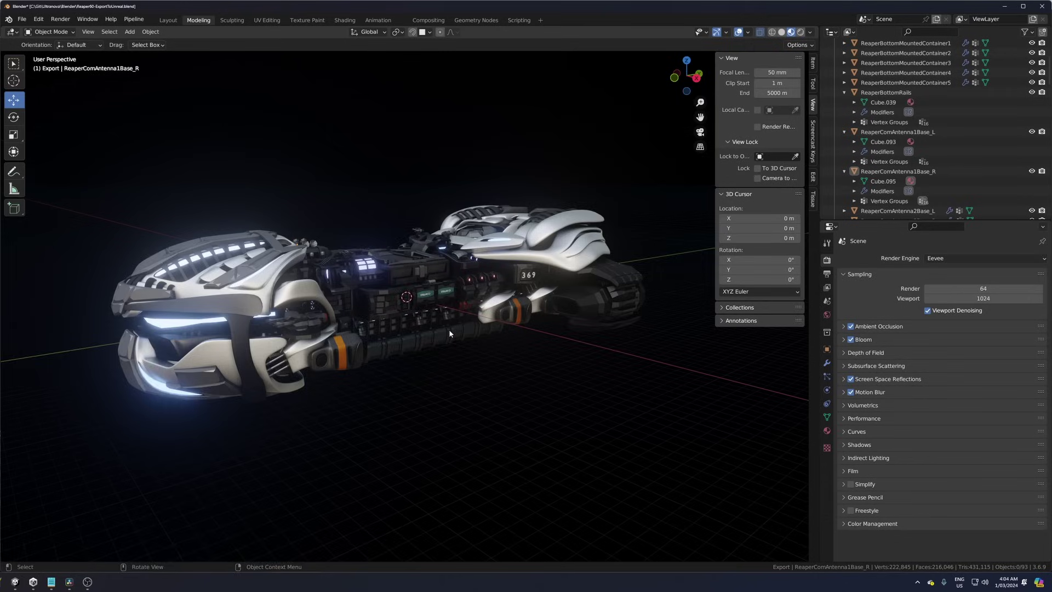
- In Blender, select several spaceship parts and check the mesh data names under ReaperBottomRails and ReaperComAntenna1Base_L
middle_drag(448, 329, 449, 335)
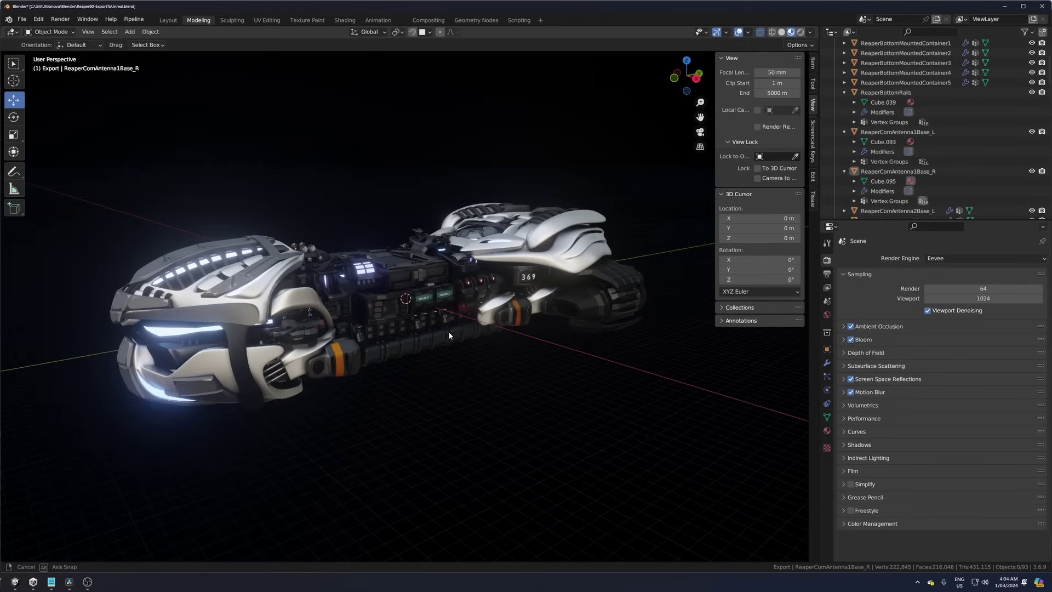
click(420, 277)
click(484, 258)
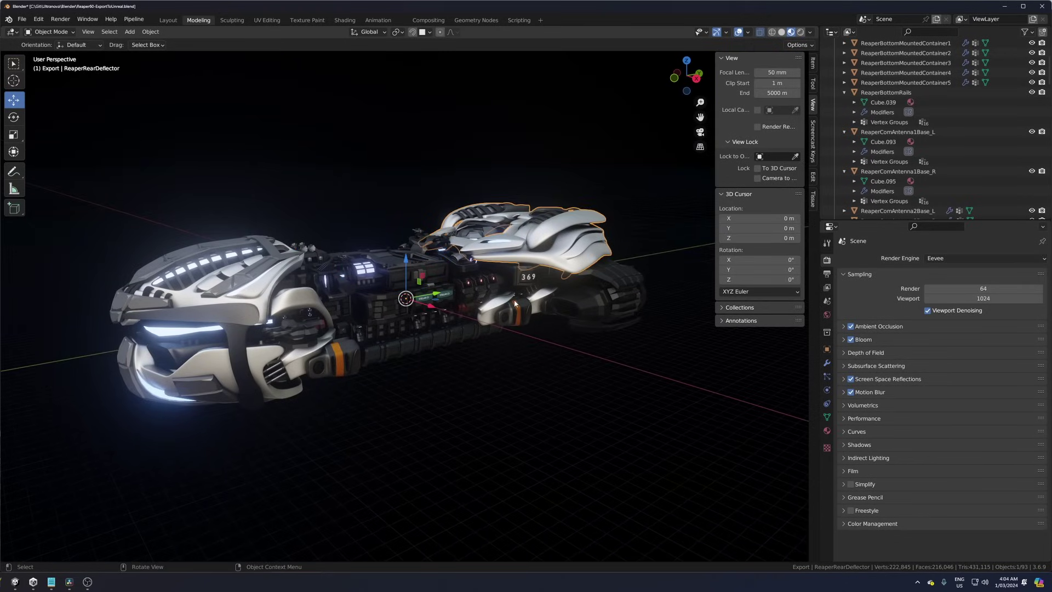
click(907, 62)
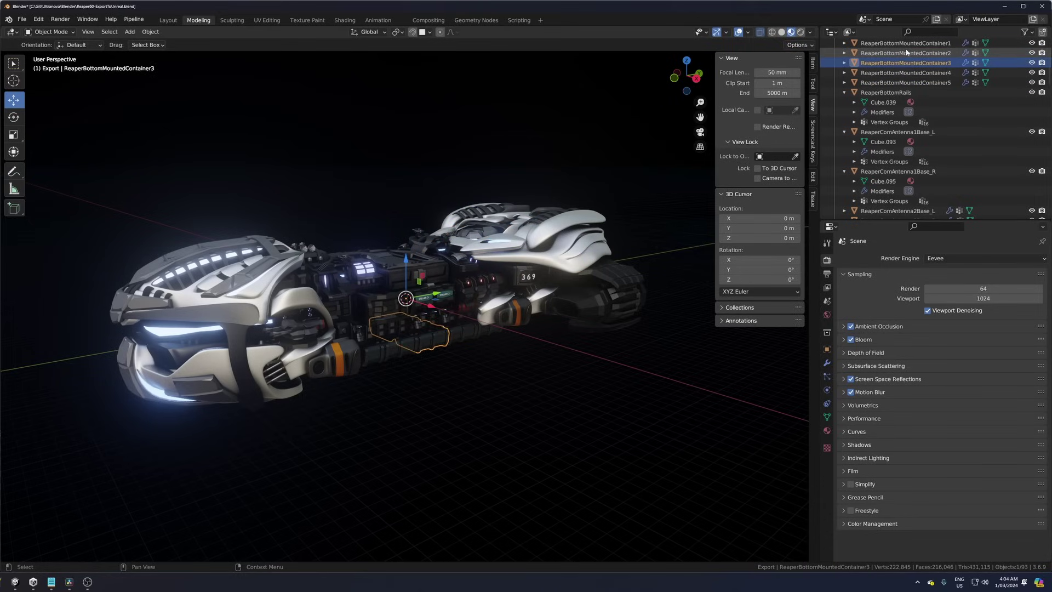
click(883, 102)
click(883, 141)
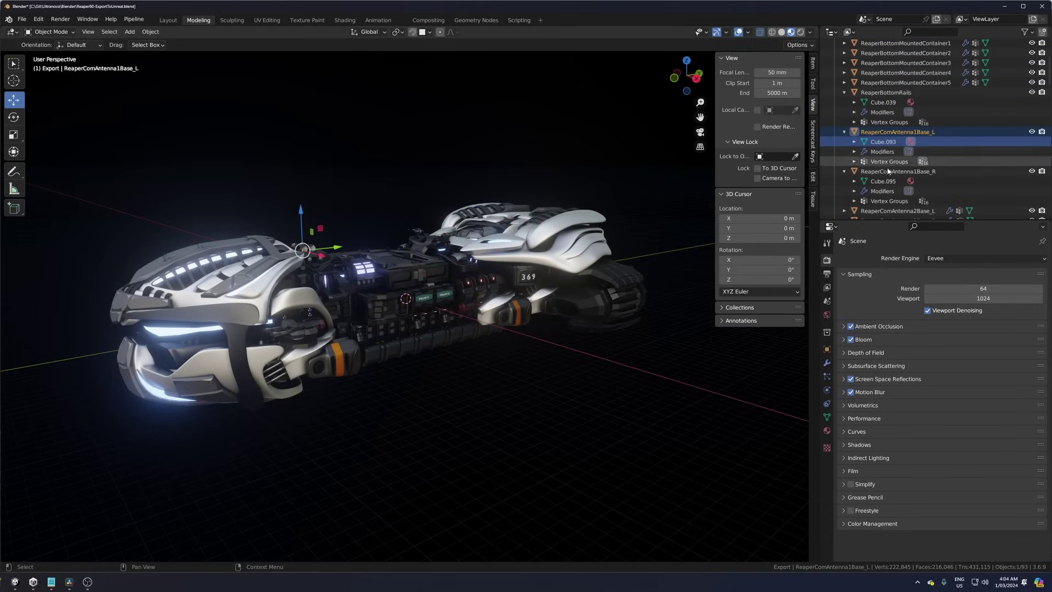
- Rename the Cube.039 mesh data under ReaperBottomRails with the copied name
click(883, 102)
scroll(883, 110, up, 2)
double_click(883, 124)
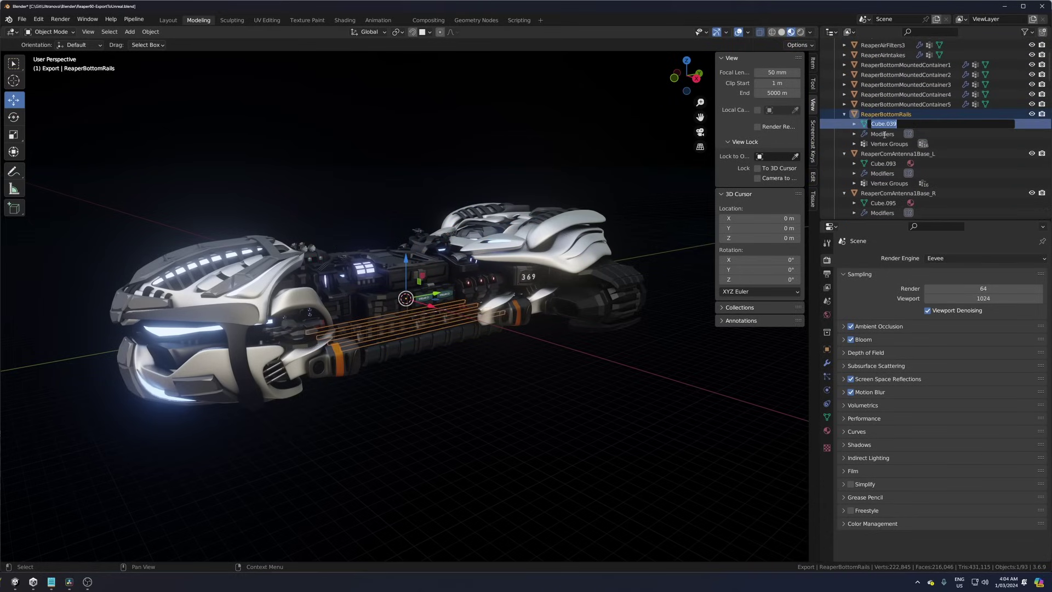
text(ReaperBottomRails)
key(Return)
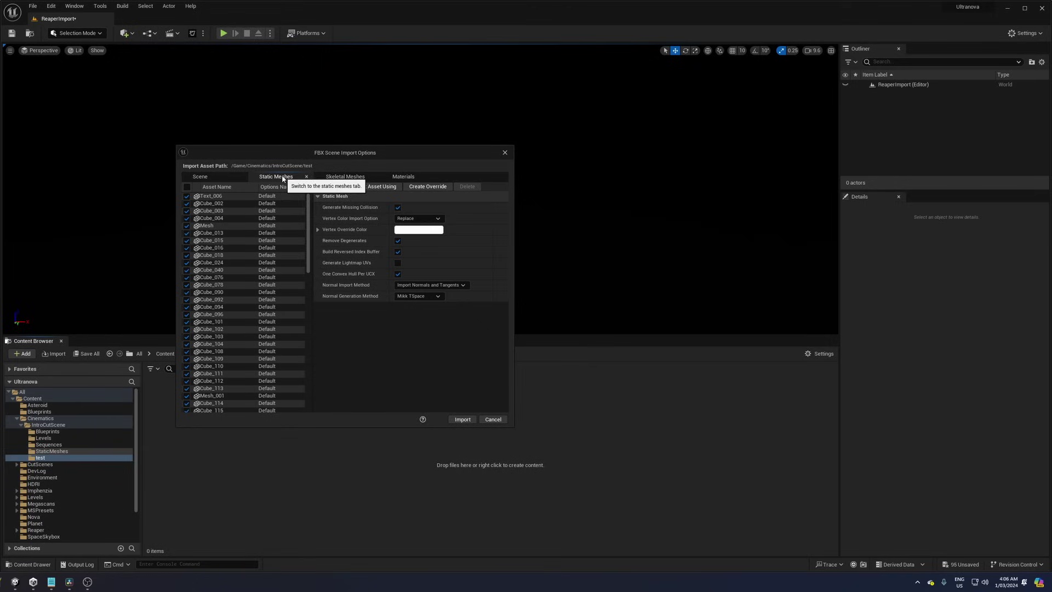
- In Unreal Editor, review the static mesh names in the FBX scene import list and the resulting imported mesh assets
drag(310, 225, 311, 380)
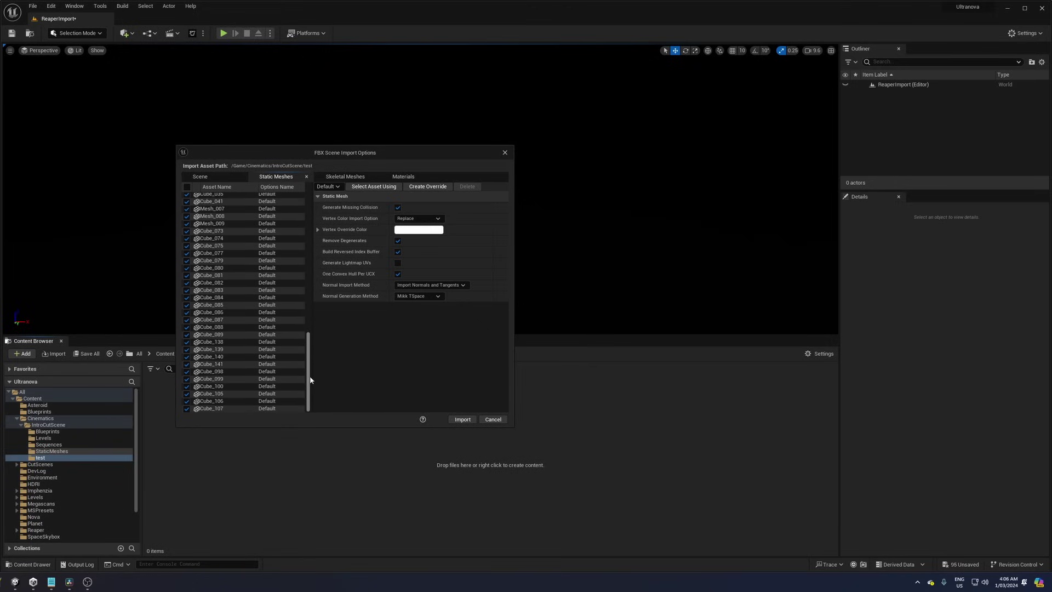
scroll(233, 235, up, 10)
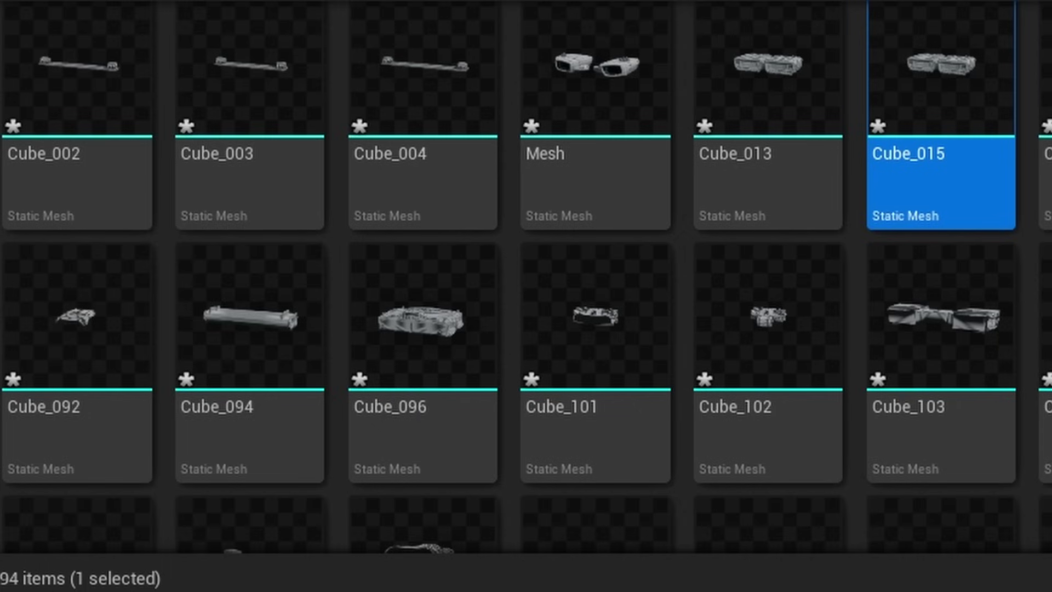
scroll(526, 285, down, 5)
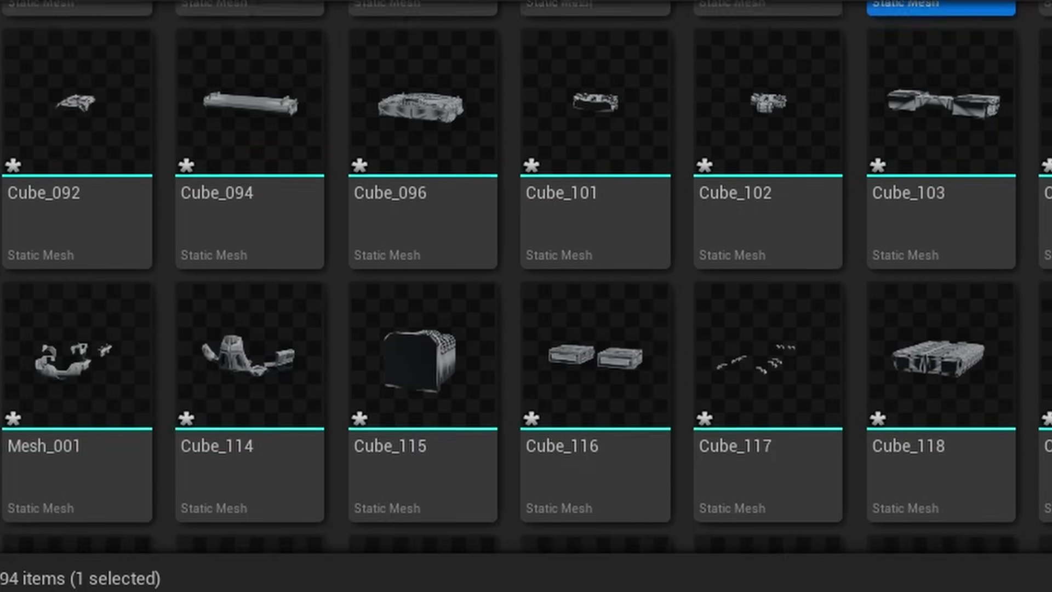
scroll(526, 279, down, 2)
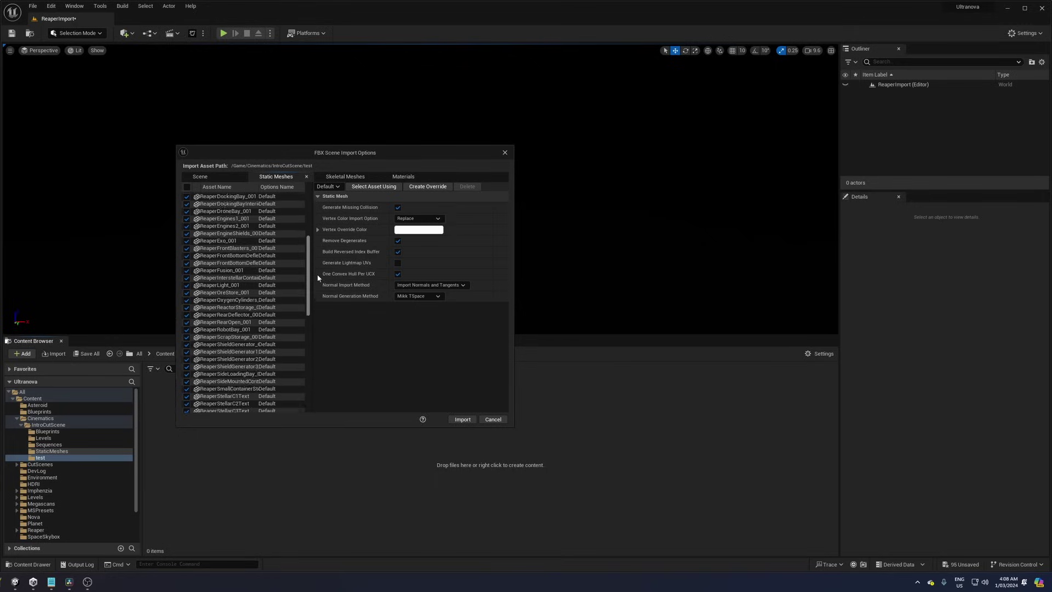
drag(317, 275, 299, 190)
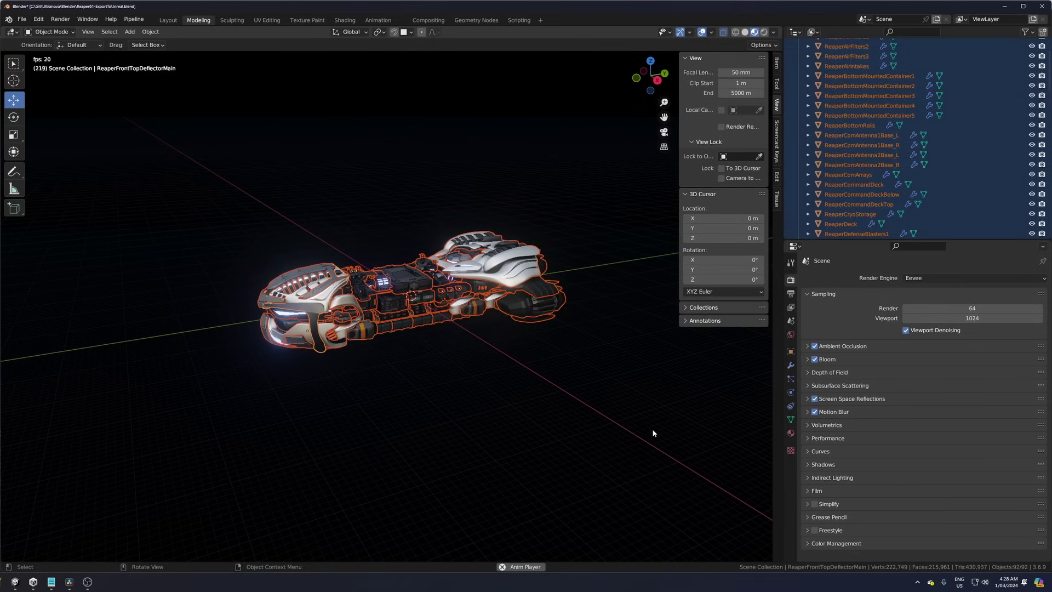
- In Blender, start an FBX export of the selected spaceship parts and limit the exported object types to Mesh
click(22, 19)
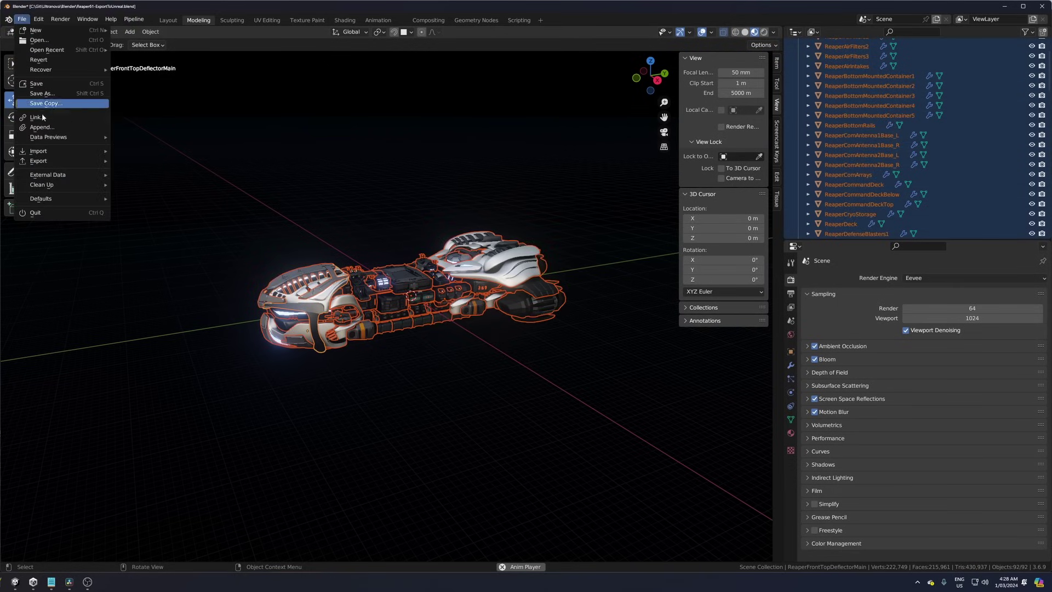
mouse_move(46, 162)
click(144, 259)
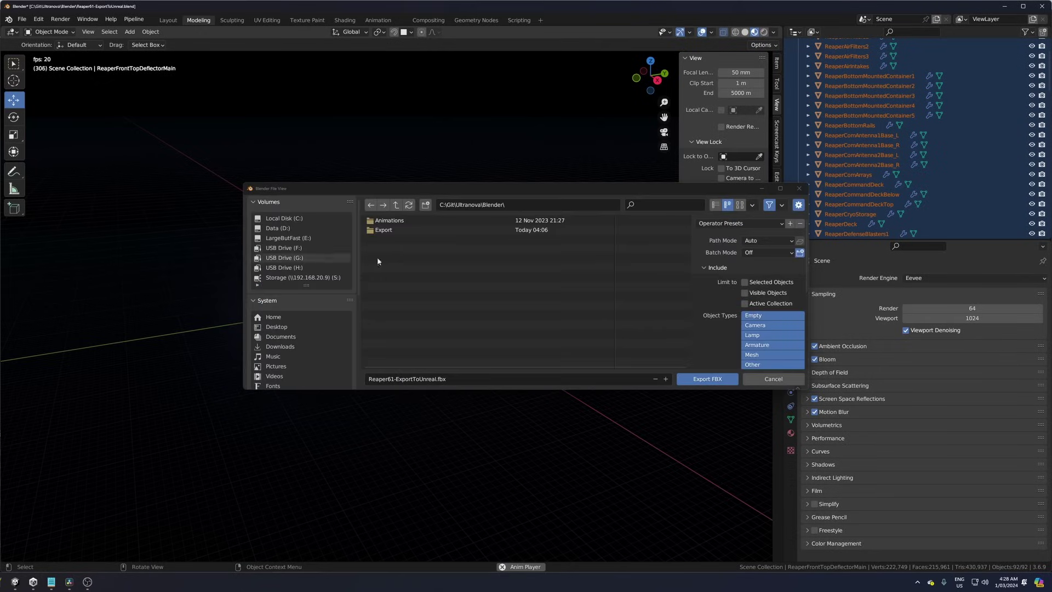
click(766, 355)
- Set the FBX export transform axes to X Forward and Z Up
drag(805, 270, 812, 341)
click(773, 295)
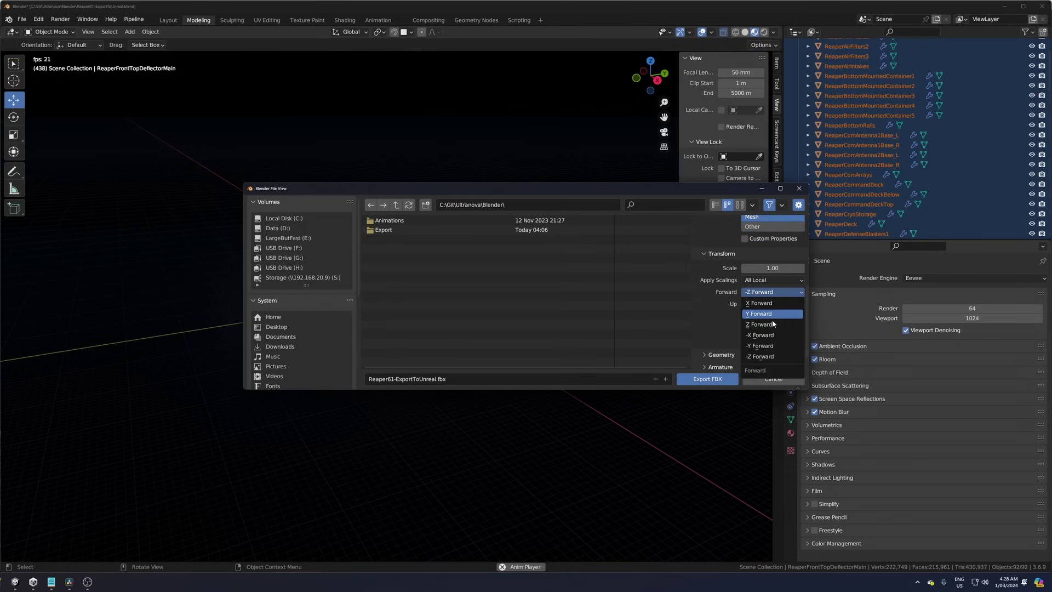
click(771, 305)
click(771, 306)
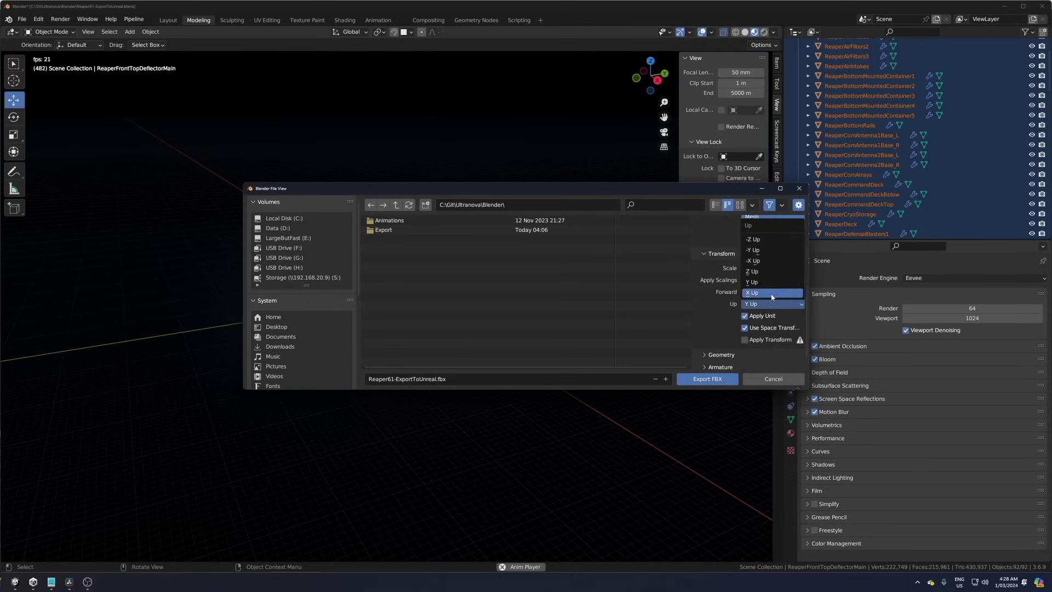
click(767, 271)
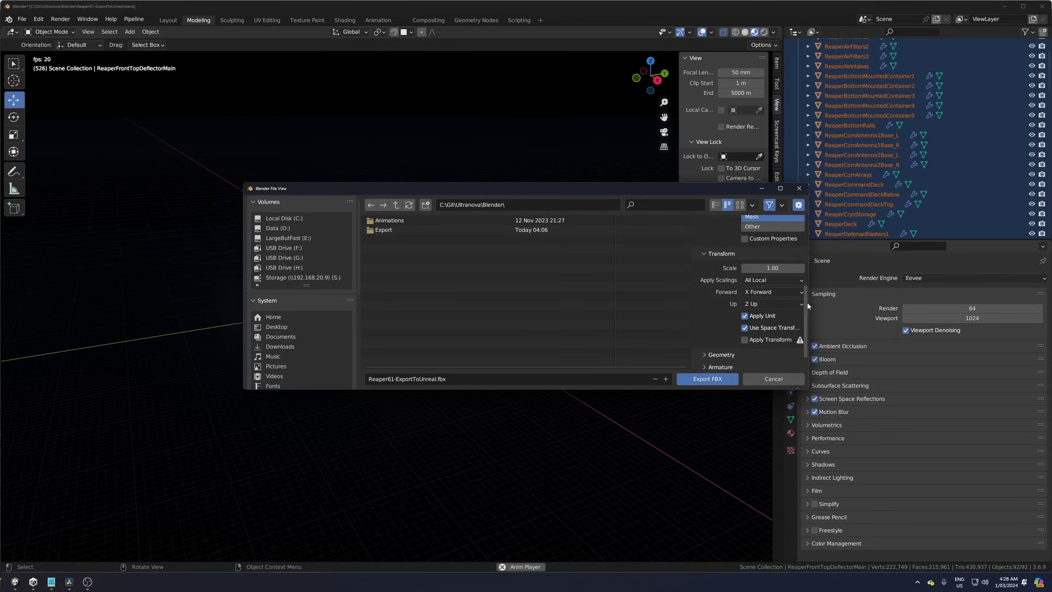
- Set the FBX export's geometry smoothing to Face
drag(804, 303, 810, 328)
click(711, 339)
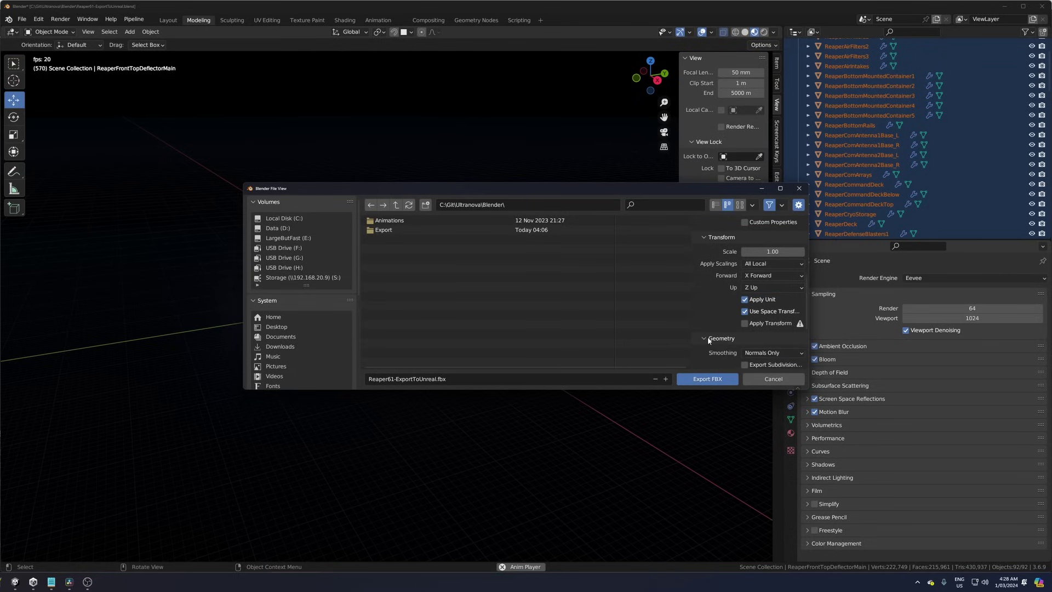
click(772, 352)
click(767, 332)
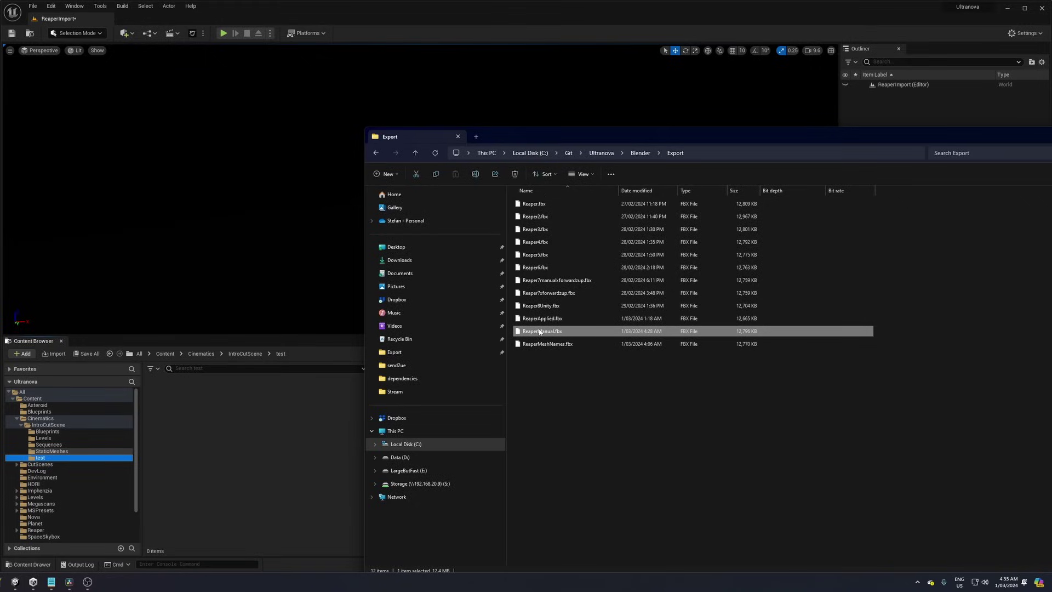
- Import ReaperManual.fbx from the Export folder into the test folder in Unreal Editor
drag(551, 329, 266, 455)
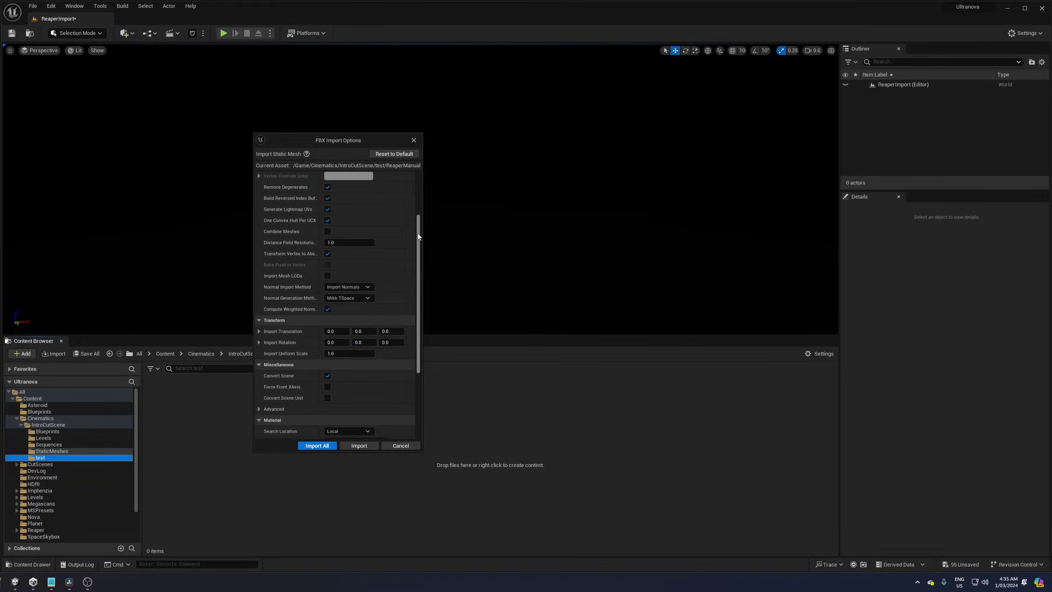
mouse_move(418, 234)
mouse_down()
mouse_move(423, 180)
mouse_move(412, 229)
mouse_up()
scroll(413, 232, down, 1)
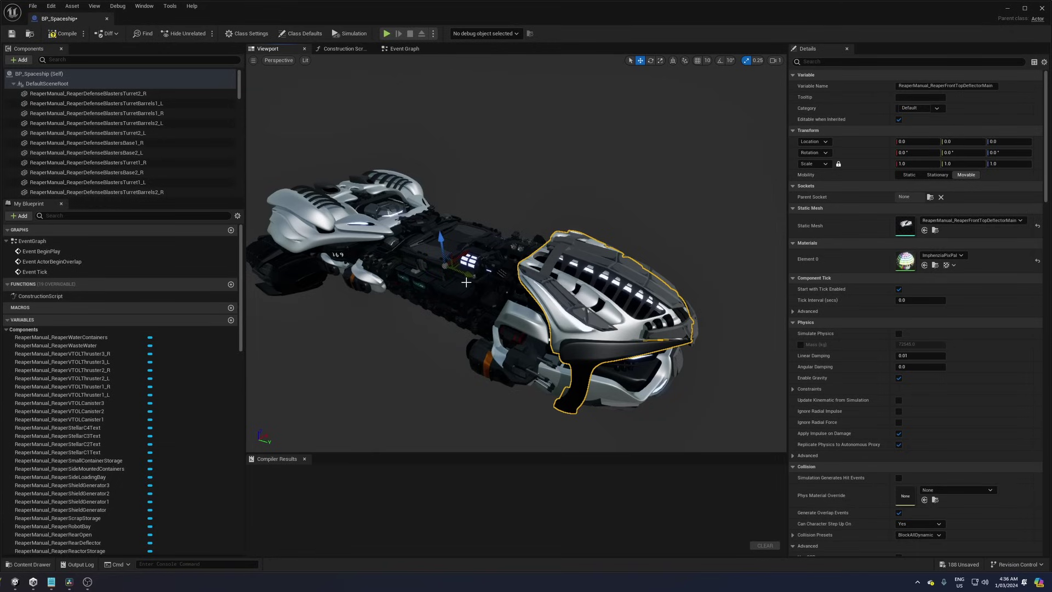
- Try moving the spaceship's front top deflector along the Y axis, and undo the move
mouse_move(482, 279)
mouse_down()
mouse_move(515, 295)
mouse_move(469, 279)
mouse_up()
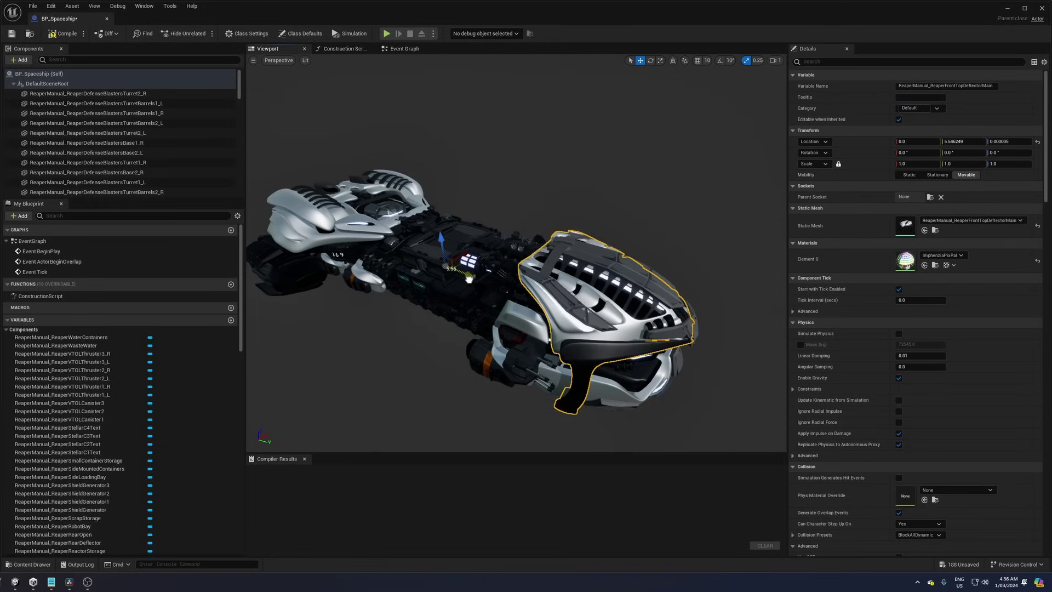
key(ctrl+z)
key(d)
mouse_move(653, 237)
right_down()
mouse_move(518, 241)
mouse_move(657, 253)
right_up()
key(a)
key(a)
click(654, 241)
alt+drag(614, 242, 585, 291)
click(586, 295)
key(e)
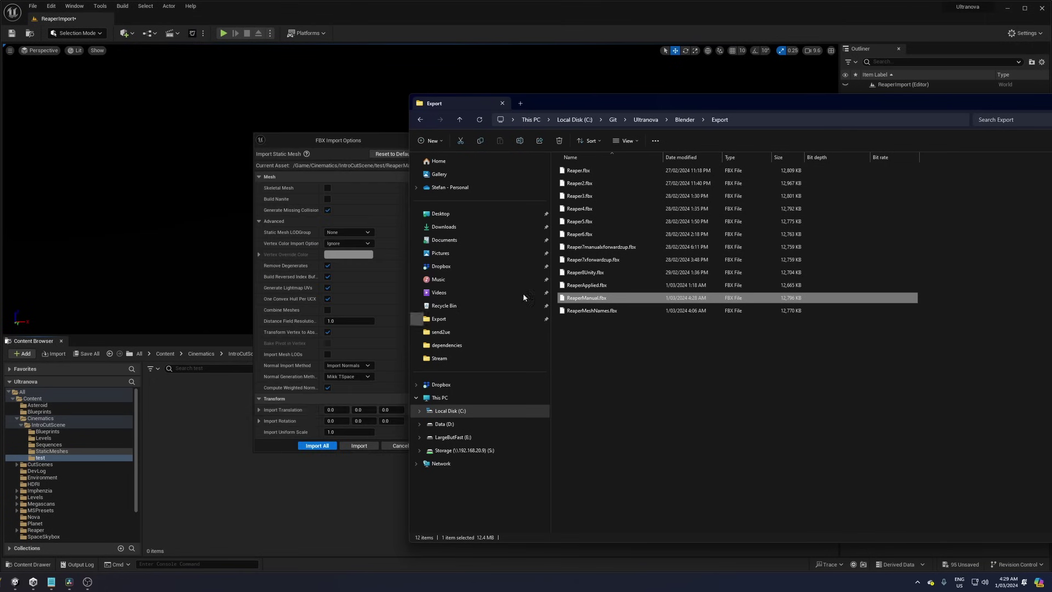
- Review the static mesh import options for ReaperManual and import all files with the same settings
scroll(378, 301, down, 5)
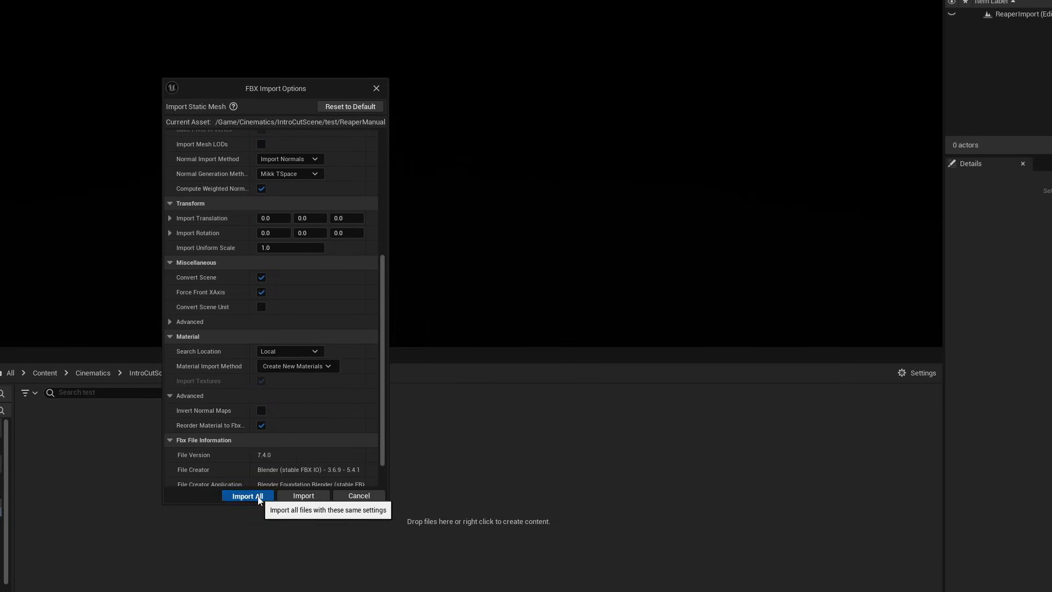
click(247, 496)
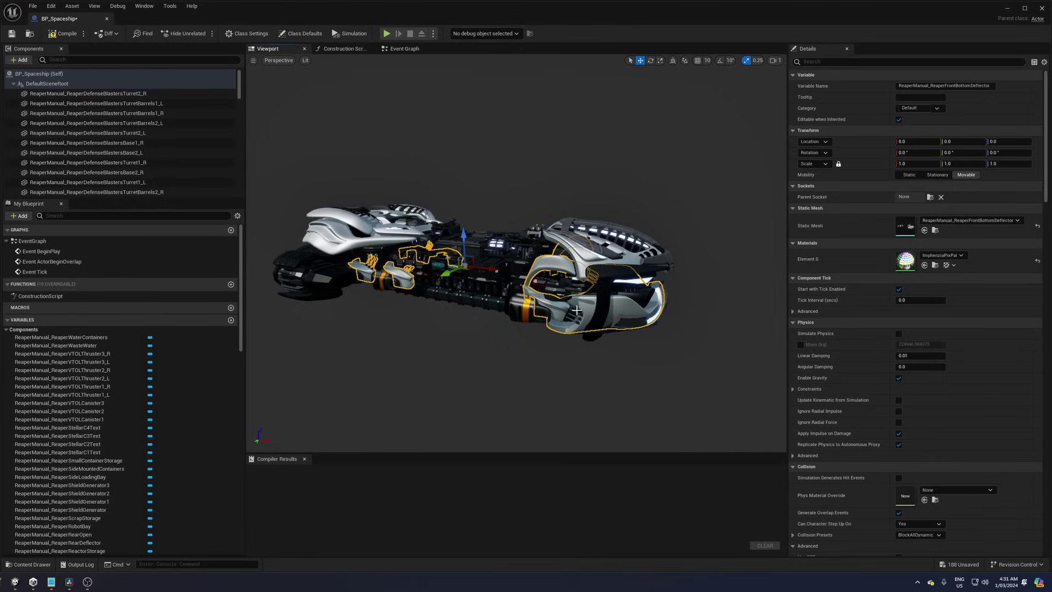
- Check where the pivots sit on several BP_Spaceship parts, including the front top deflector, defense blasters, docking bay and turret components
click(594, 254)
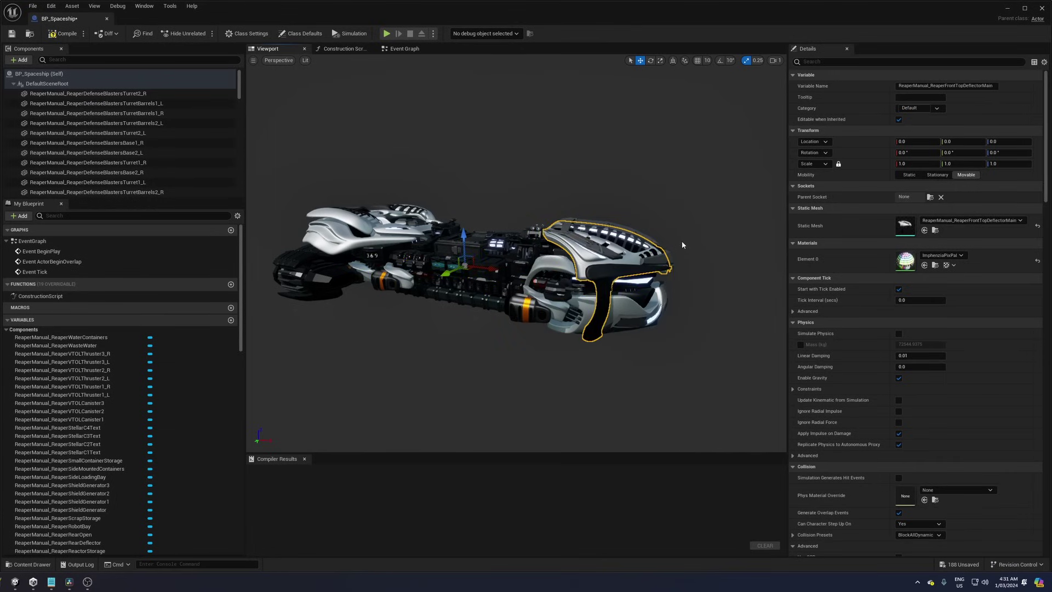
click(511, 245)
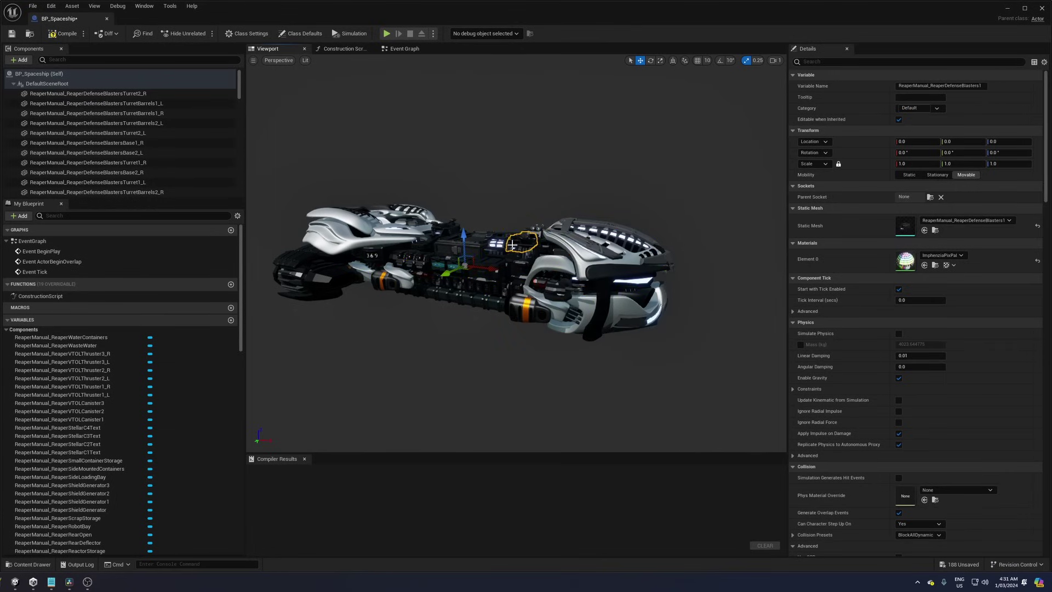
click(463, 248)
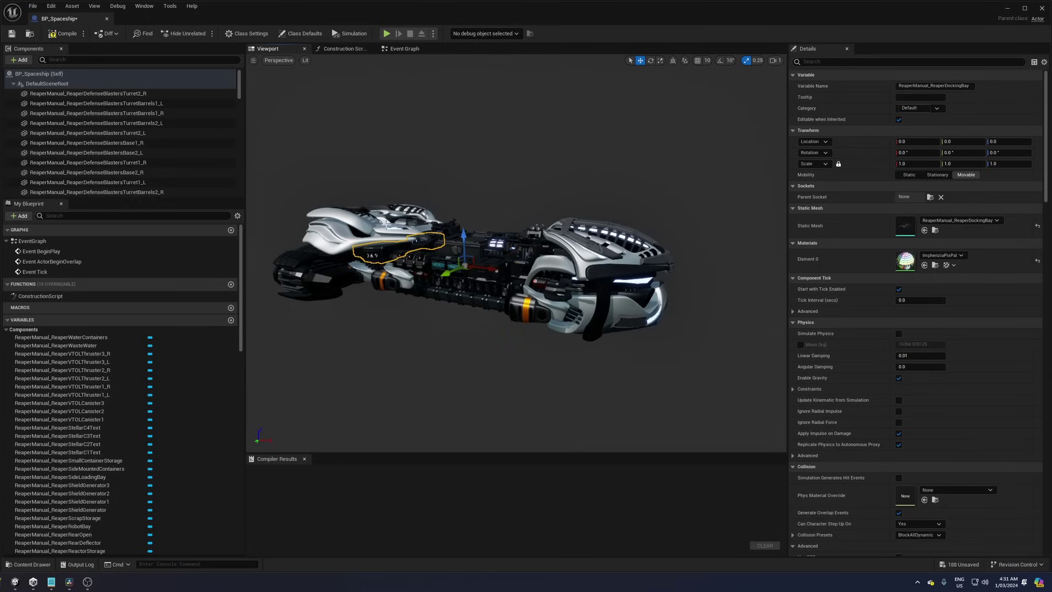
click(387, 225)
click(90, 105)
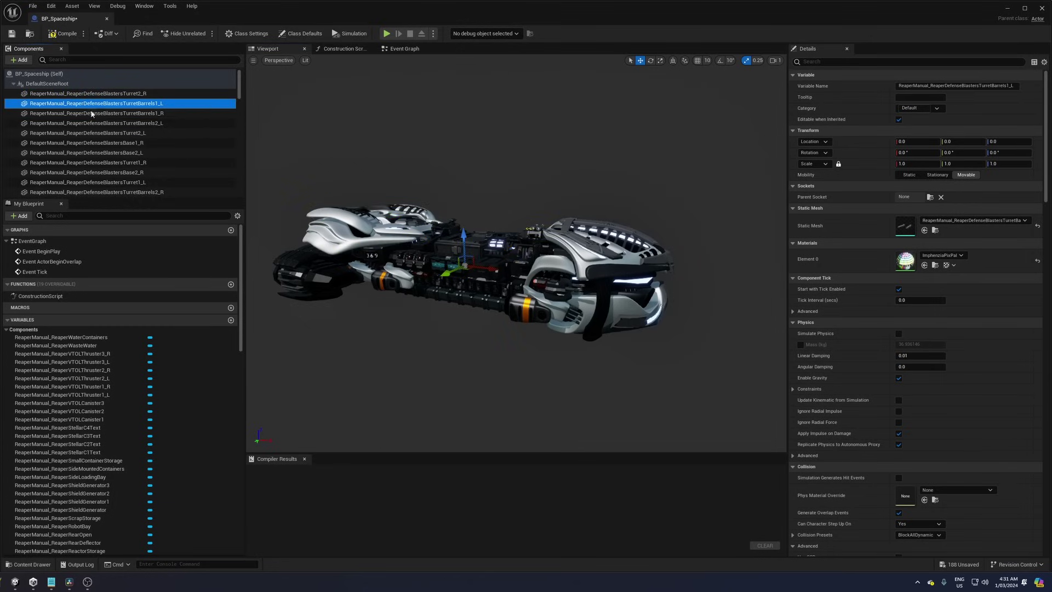
click(93, 125)
click(92, 134)
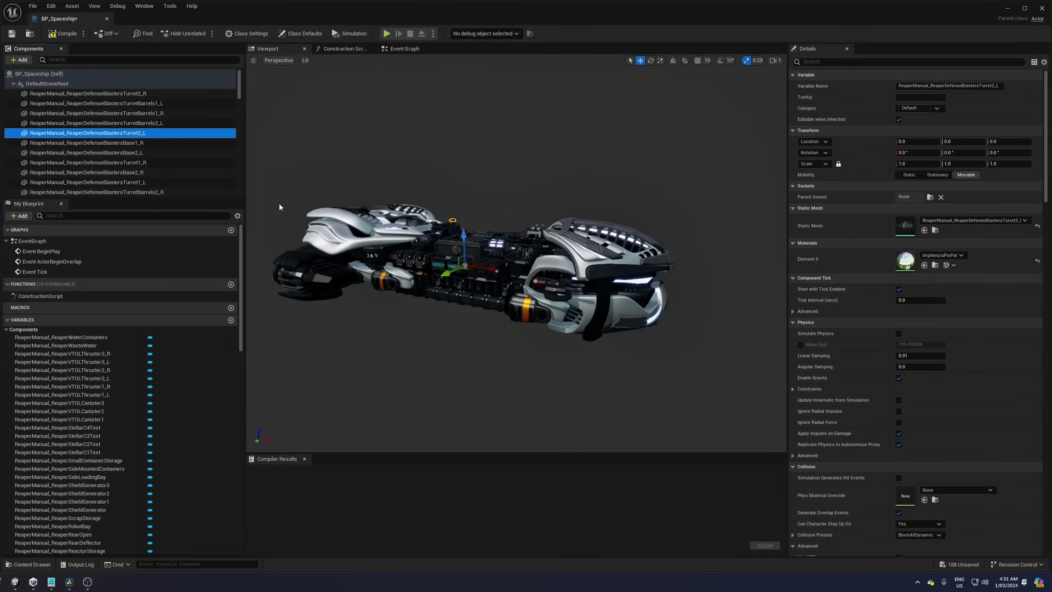
- Try rotating the front top deflector about its imported pivot, undo the rotations, and check the pivot of ReaperVTOLThruster1_R
click(565, 255)
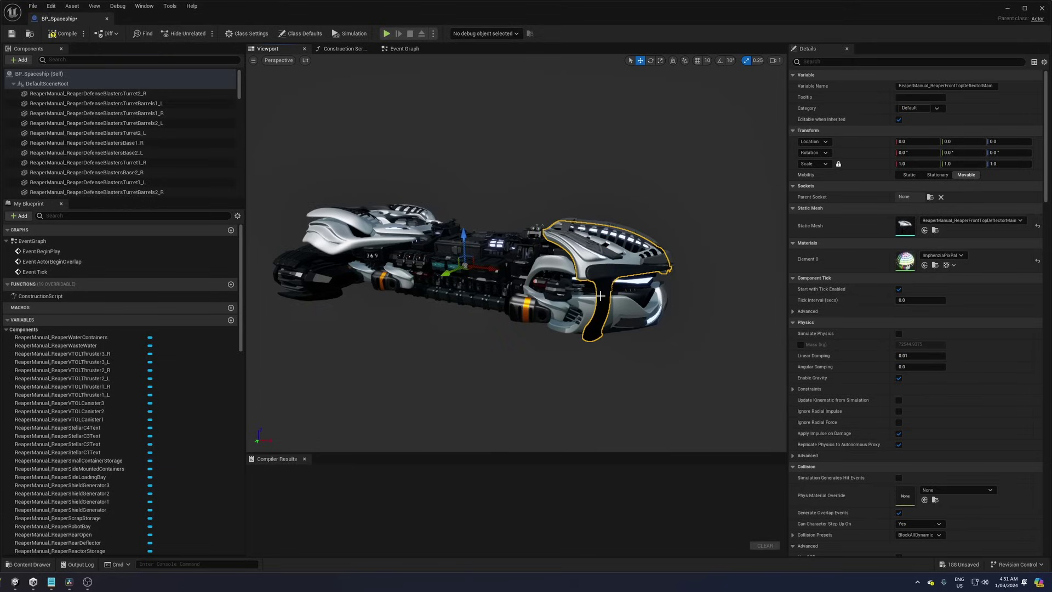
key(e)
drag(500, 299, 506, 265)
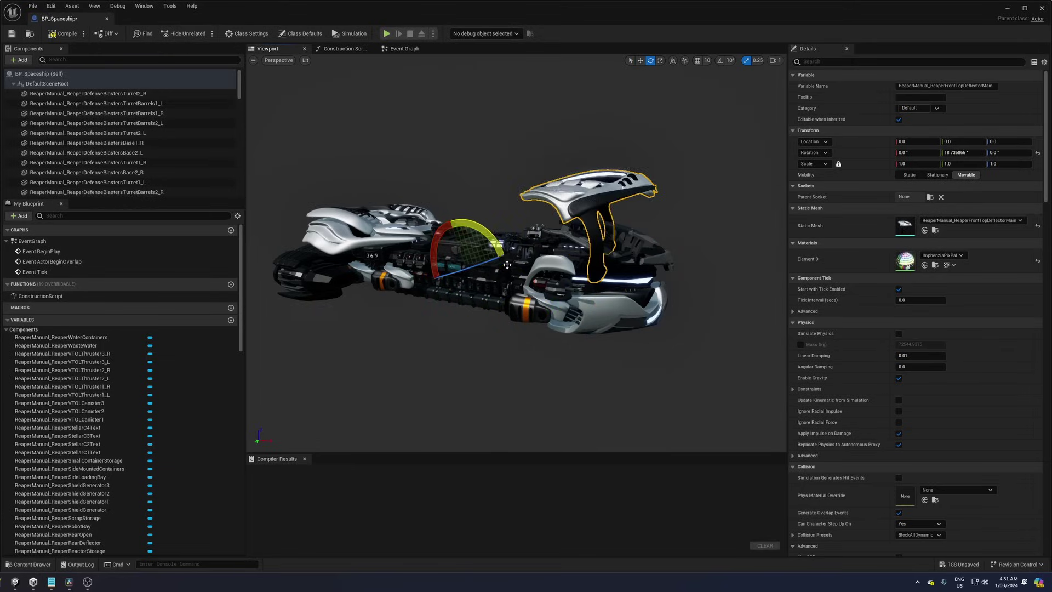
key(ctrl+z)
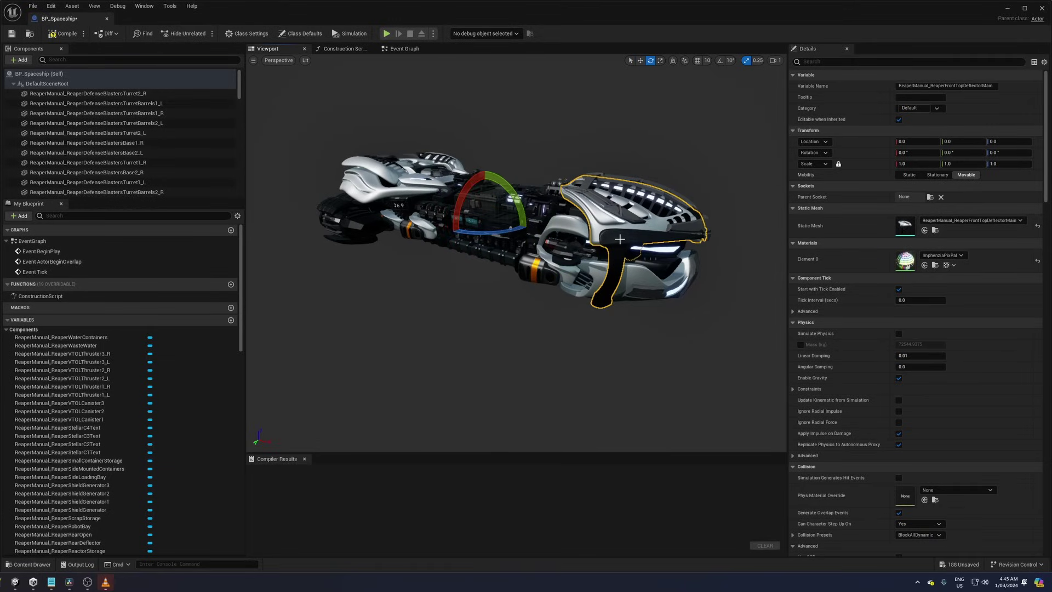
drag(522, 204, 548, 285)
key(ctrl+z)
click(532, 253)
key(ctrl+z)
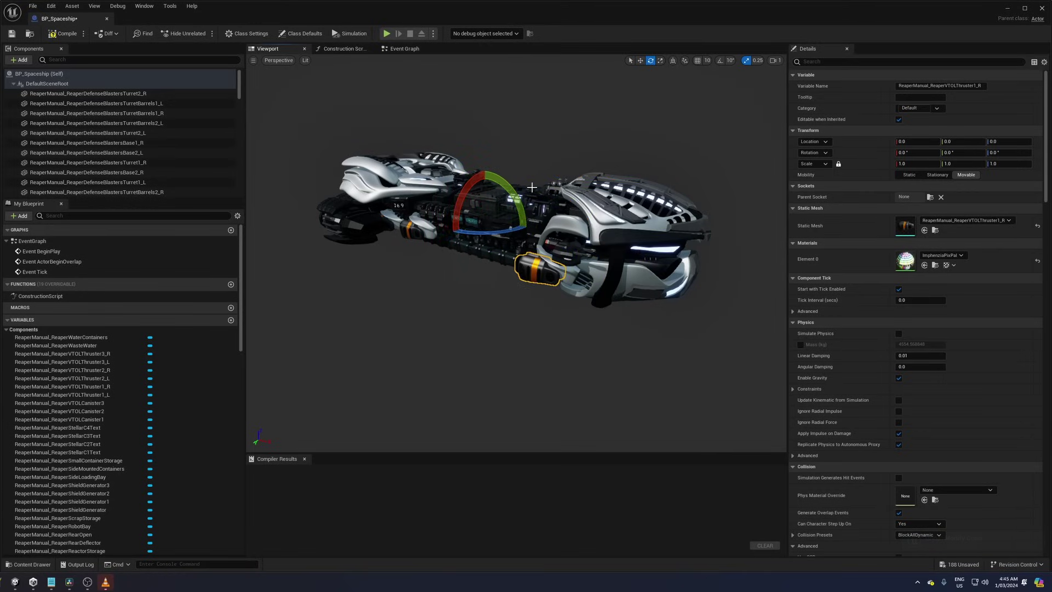
- Add a Scene component under DefaultSceneRoot and name it FrontShieldPivot
right_click(59, 84)
click(41, 82)
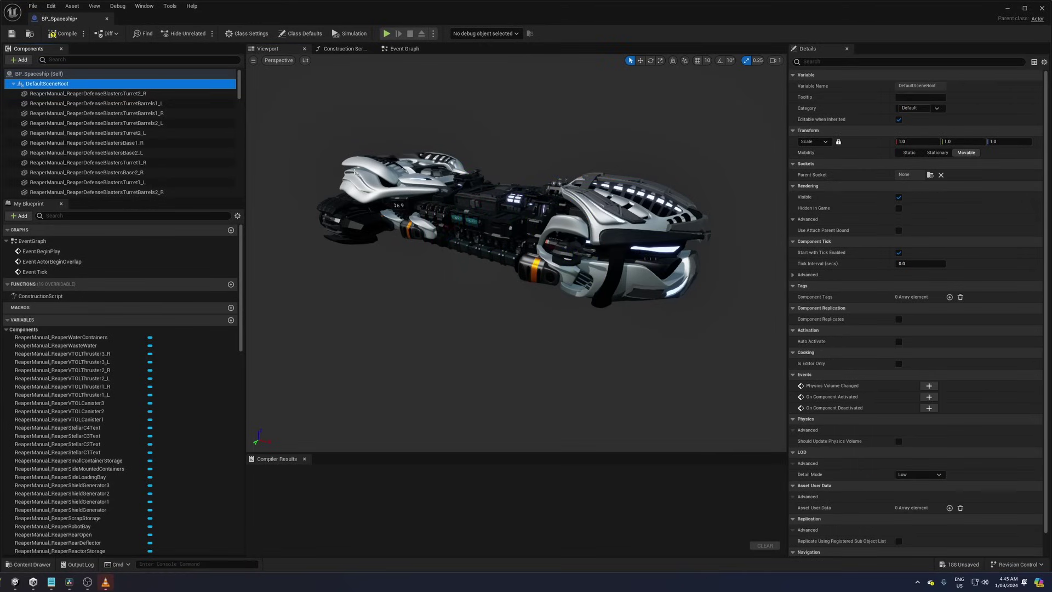
click(21, 60)
text(sc)
click(25, 135)
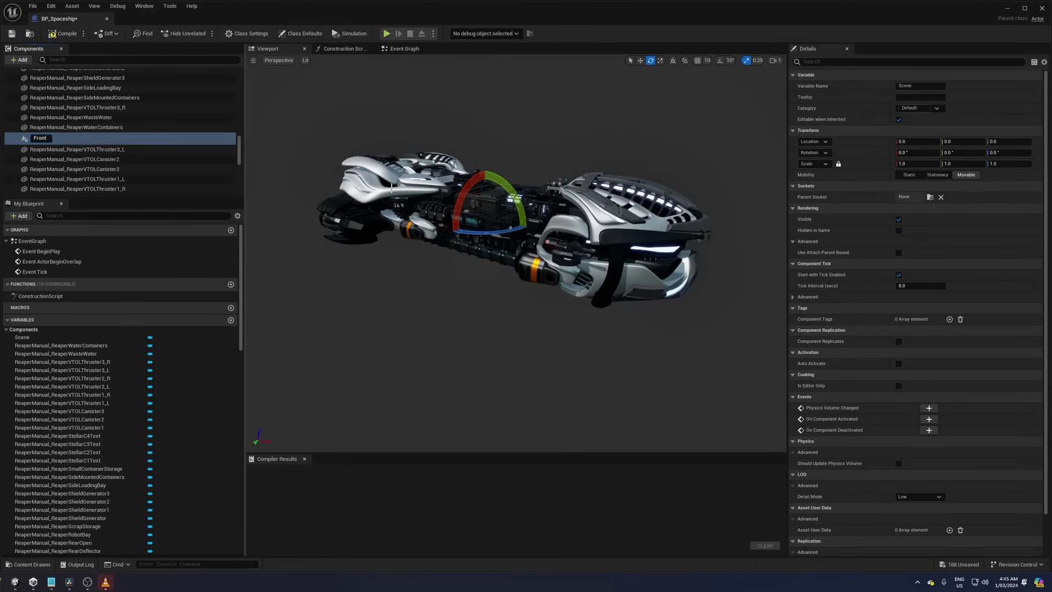
key(Return)
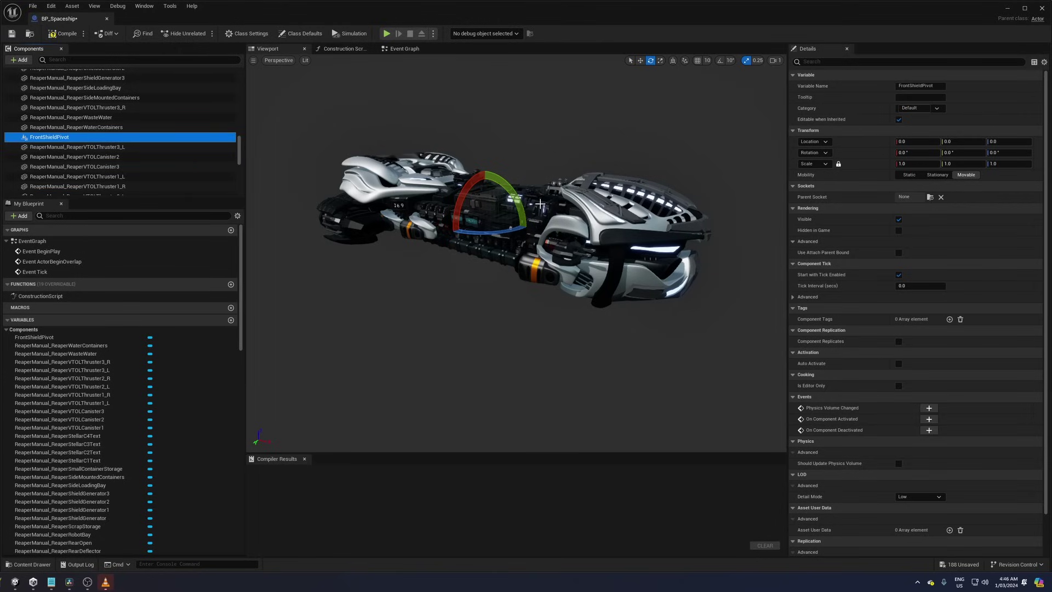
- Move FrontShieldPivot to the lower end of the front deflector's arm, at about X 2544.7 and Z -521.4
right_drag(541, 204, 548, 201)
key(w)
drag(605, 220, 604, 274)
right_drag(604, 274, 646, 258)
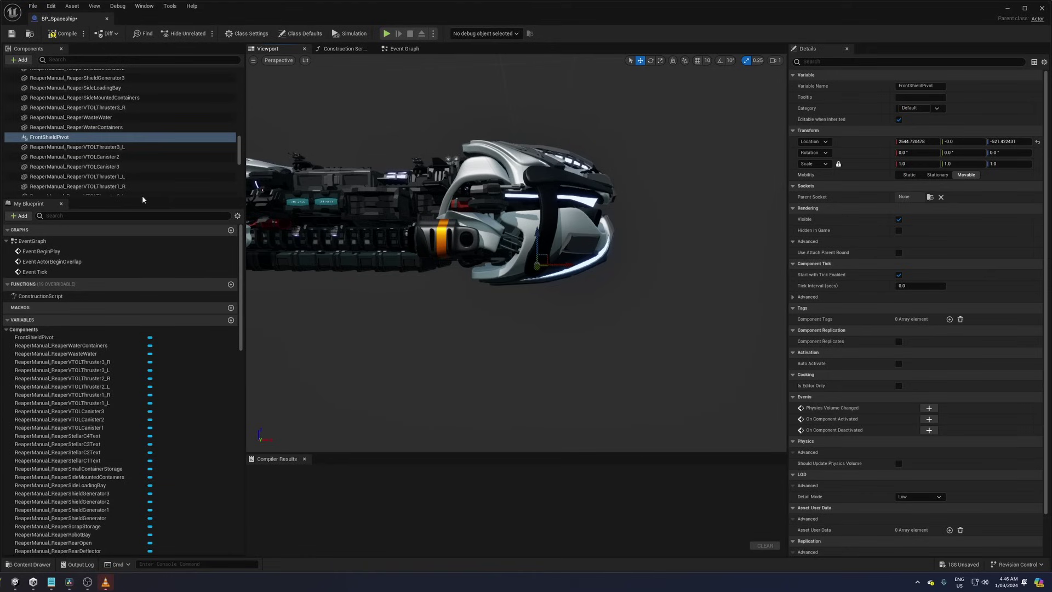
- Enlarge the component list and parent ReaperManual_ReaperFrontTopDeflectorMain to FrontShieldPivot
drag(142, 199, 275, 374)
click(546, 210)
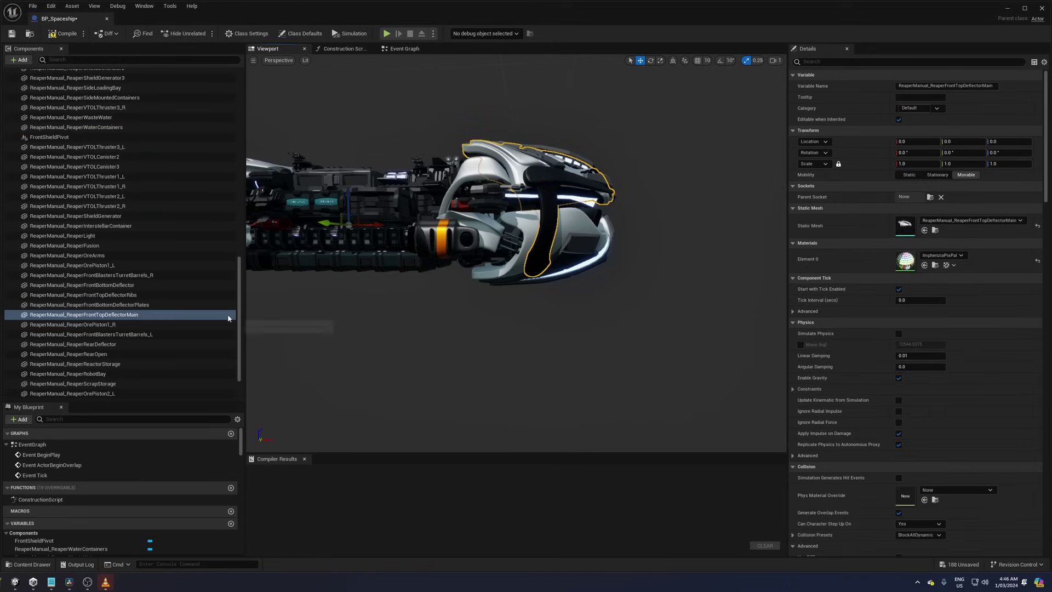
drag(79, 315, 72, 137)
- Test-rotate FrontShieldPivot with the main deflector attached, and undo the rotation
click(63, 127)
right_drag(608, 204, 593, 221)
key(e)
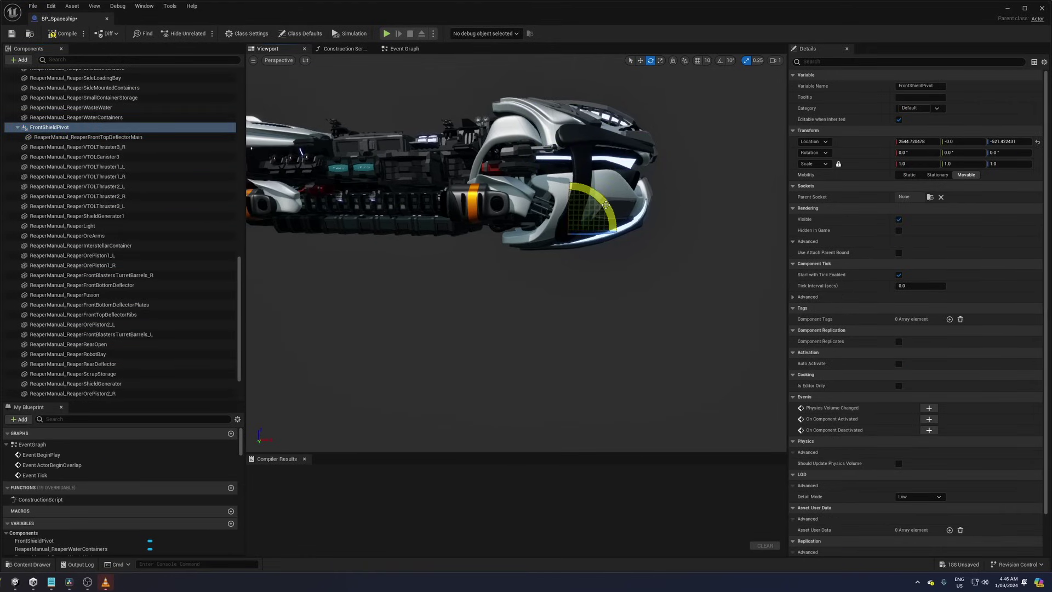
drag(610, 210, 597, 258)
key(ctrl+z)
- Parent ReaperManual_ReaperFrontTopDeflectorRibs to ReaperManual_ReaperFrontTopDeflectorMain
click(132, 316)
drag(132, 316, 112, 138)
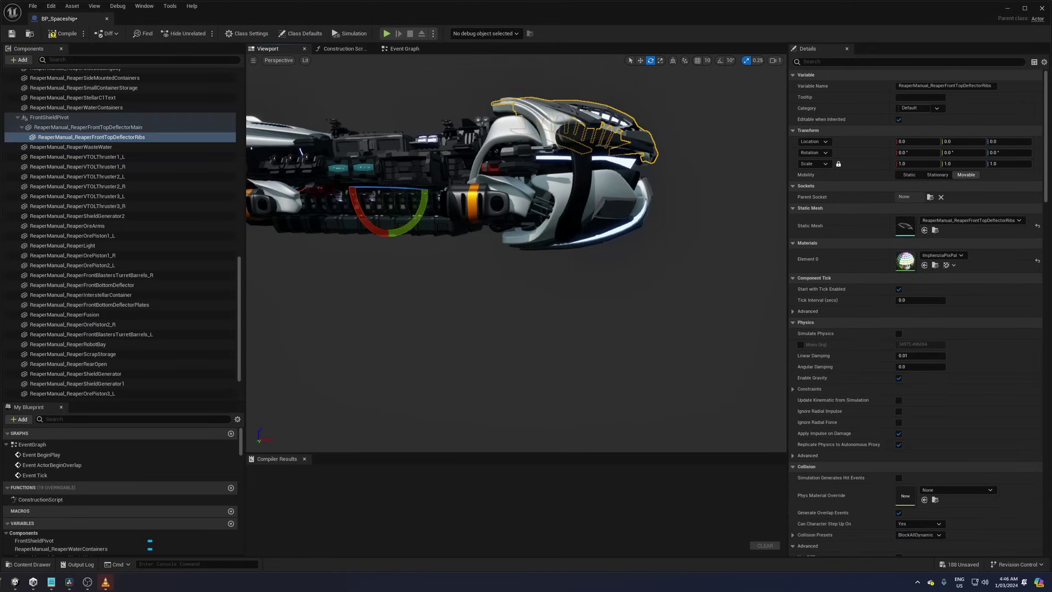
- Test-rotate FrontShieldPivot with both the main deflector and its ribs attached, and undo the rotation
click(60, 117)
right_drag(565, 223, 564, 205)
drag(551, 227, 628, 251)
key(ctrl+z)
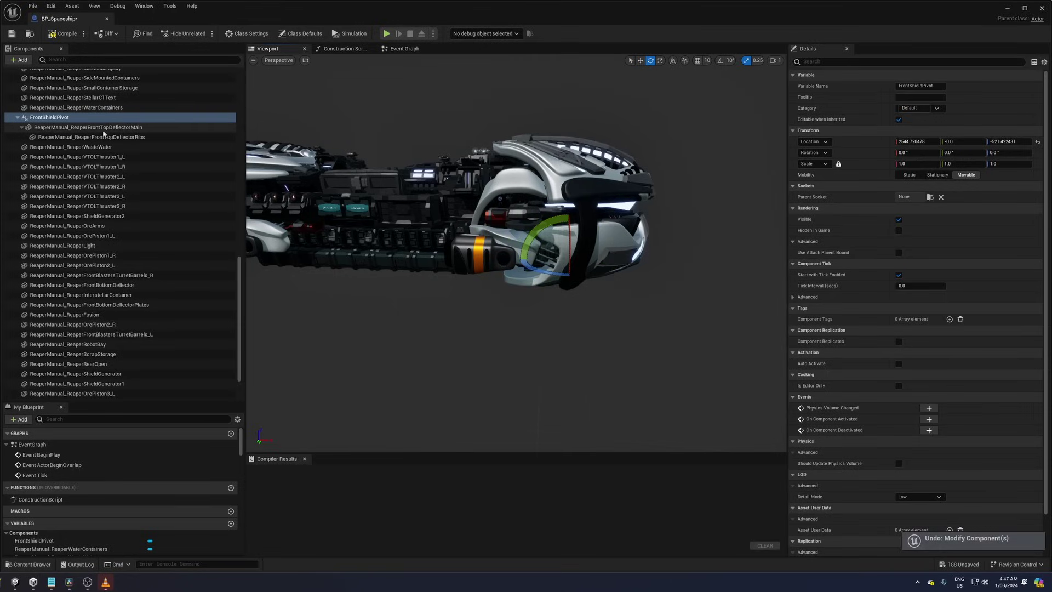
- Examine the FrontShieldPivot hierarchy by selecting the main deflector, its ribs and the pivot component in turn
click(96, 127)
click(104, 137)
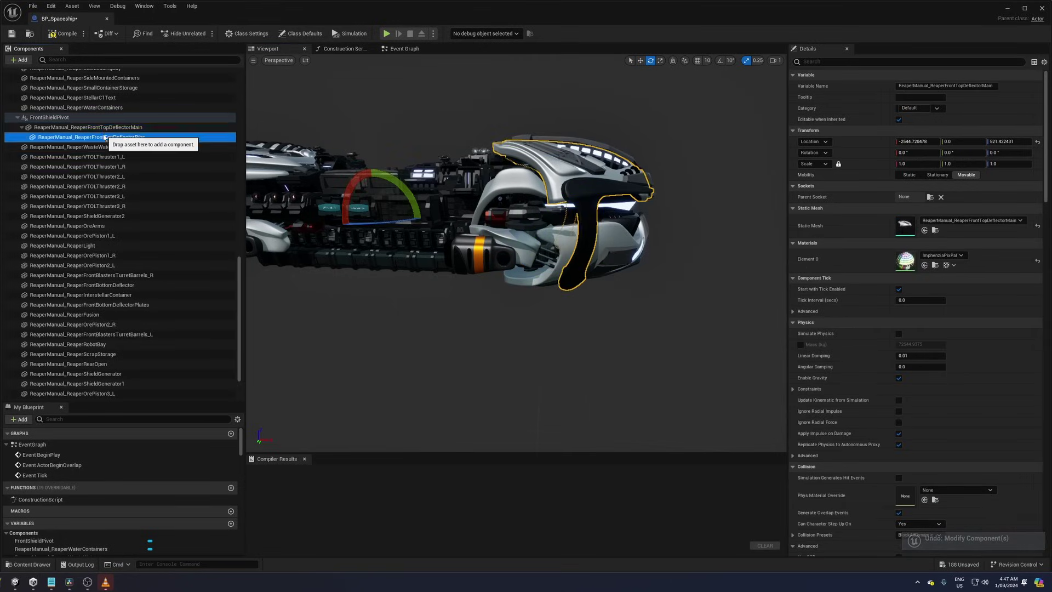
click(66, 117)
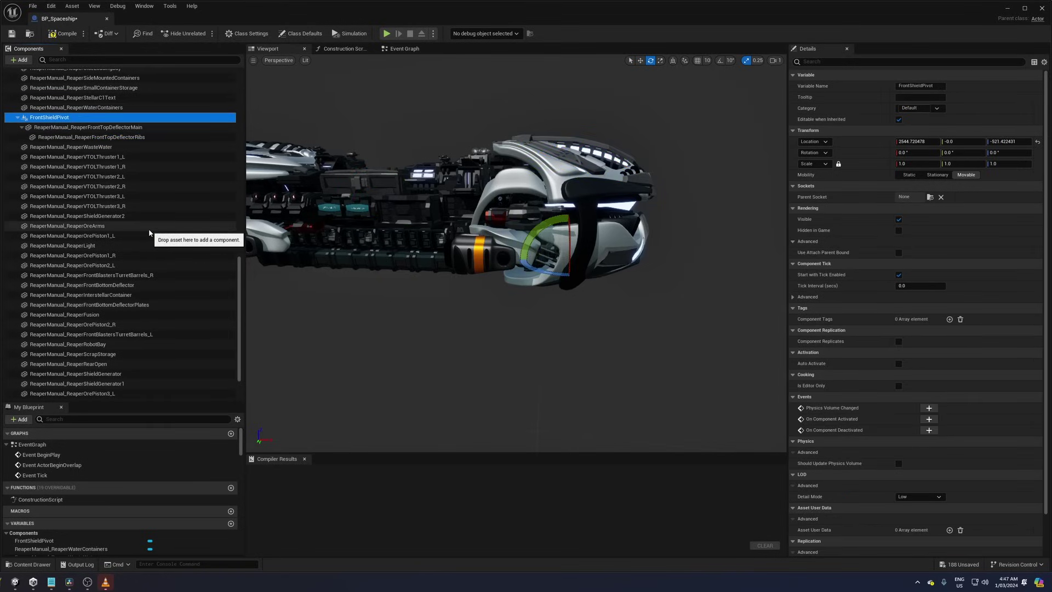
click(44, 118)
key(Escape)
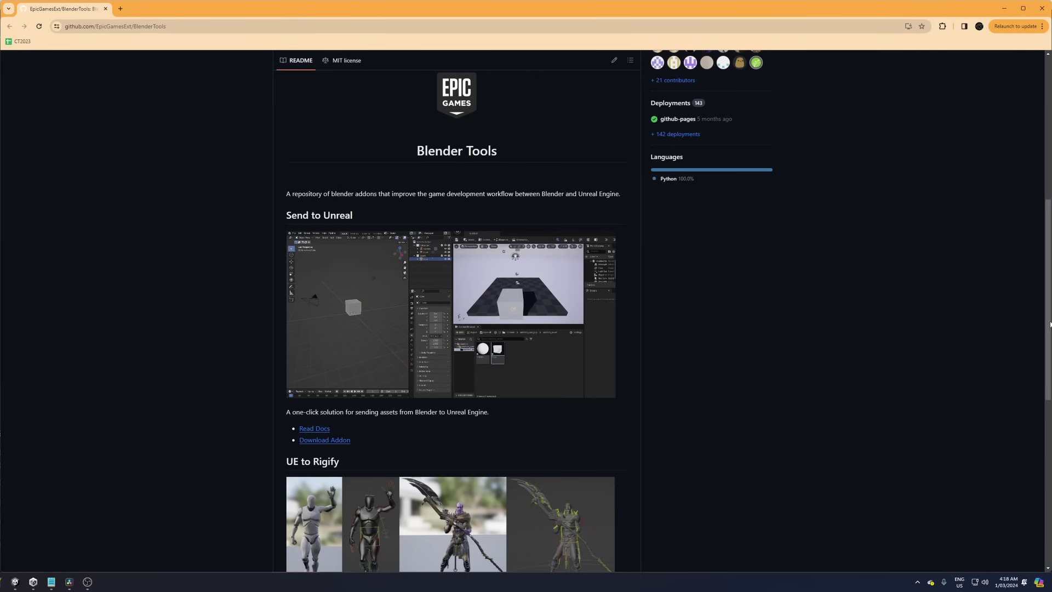
- Switch to the browser and review the EpicGamesExt BlenderTools repository page, including its Send to Unreal and UE to Rigify sections
scroll(1049, 324, up, 7)
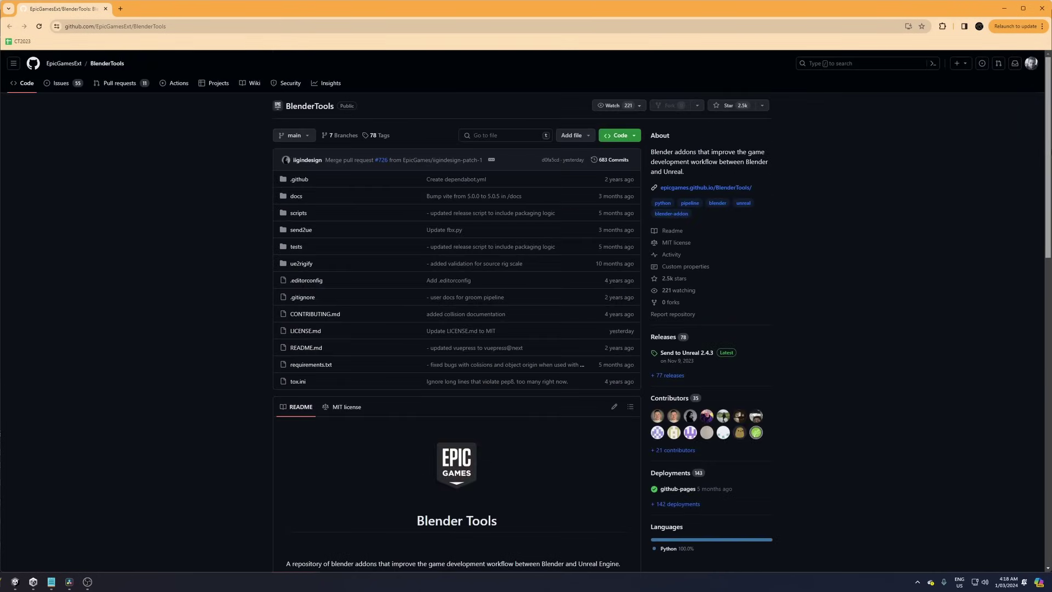
click(207, 27)
click(183, 201)
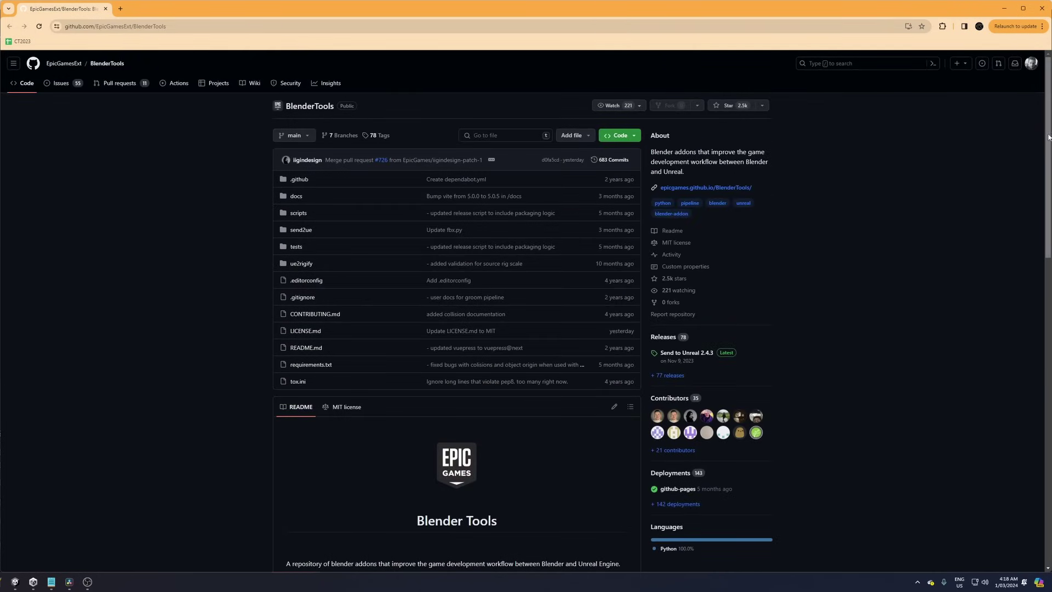
scroll(1049, 137, down, 12)
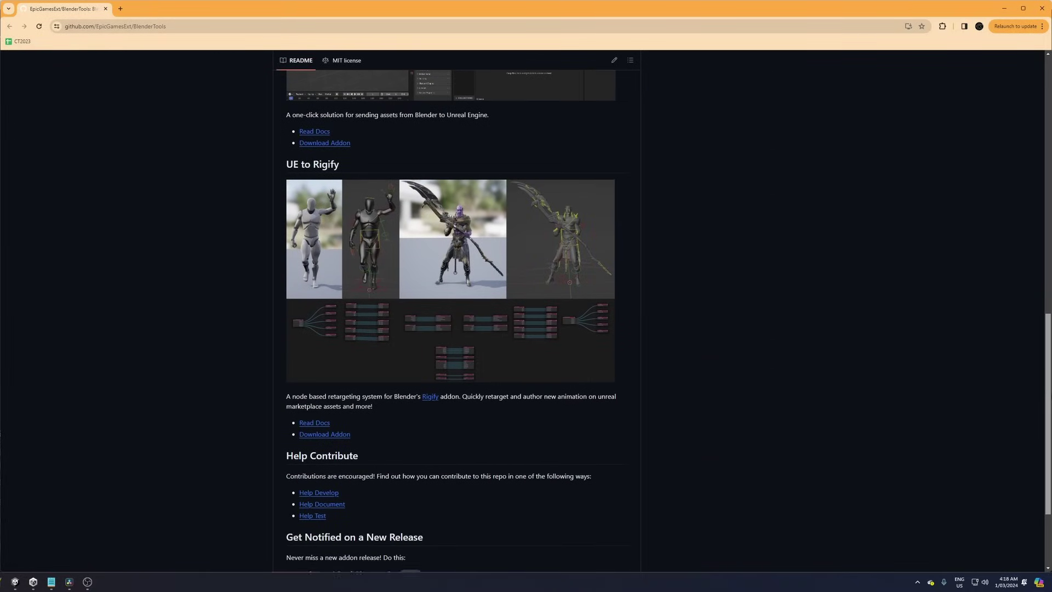
scroll(457, 318, down, 3)
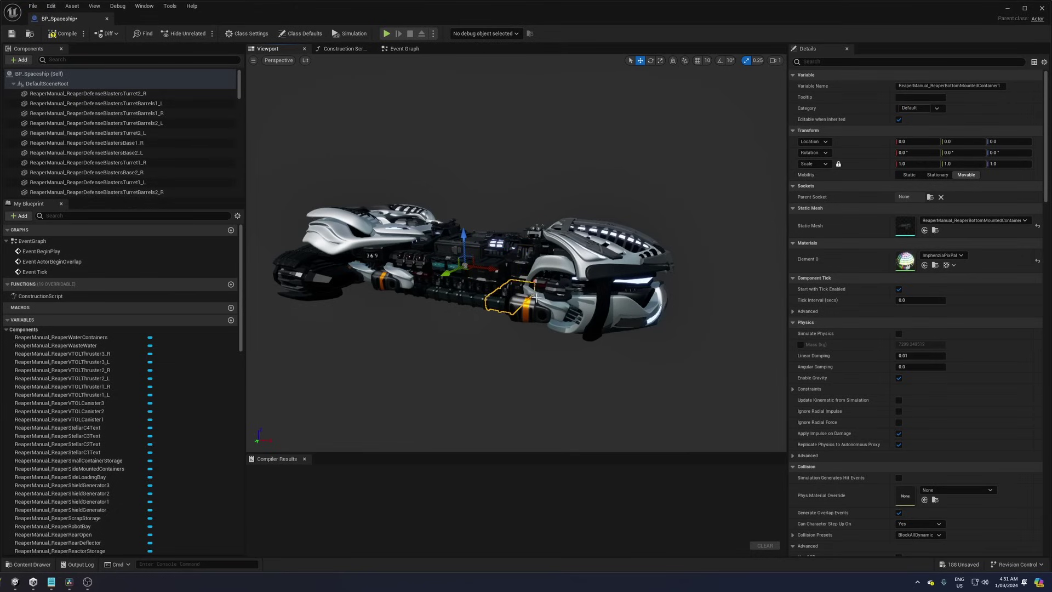
- Switch to BP_Spaceship in Unreal Editor and compare the pivots of its blaster, docking bay, turret and front deflector parts, ending with the deflector's rotation gizmo
click(575, 306)
click(594, 254)
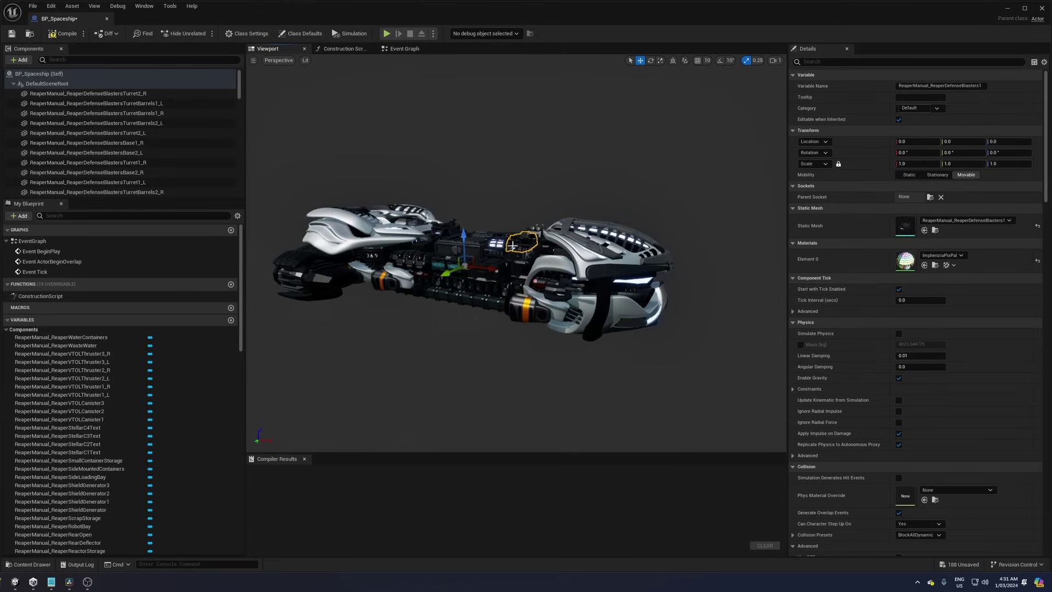
click(462, 246)
click(386, 245)
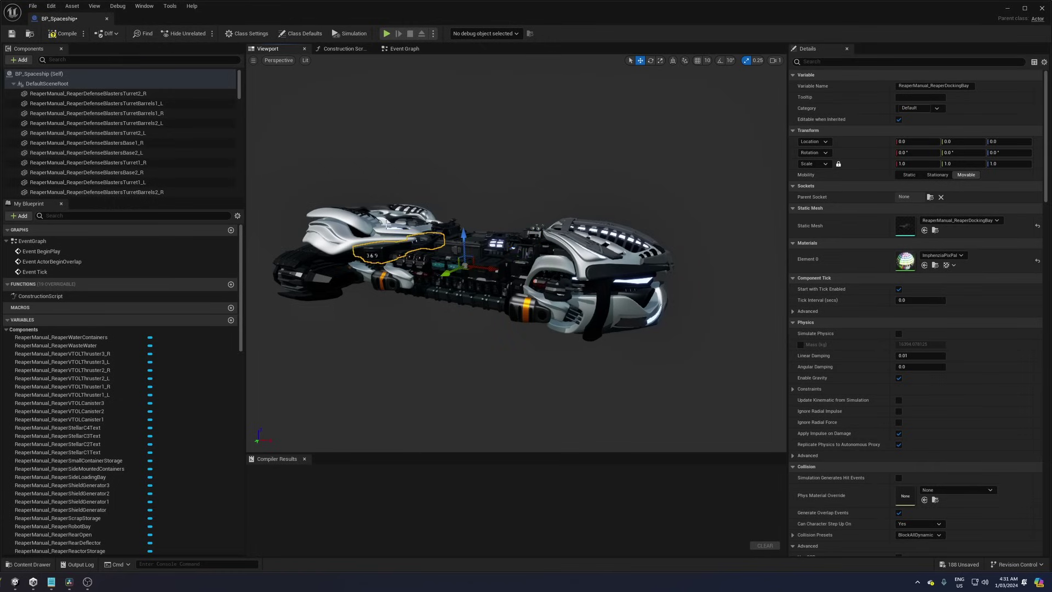
click(92, 103)
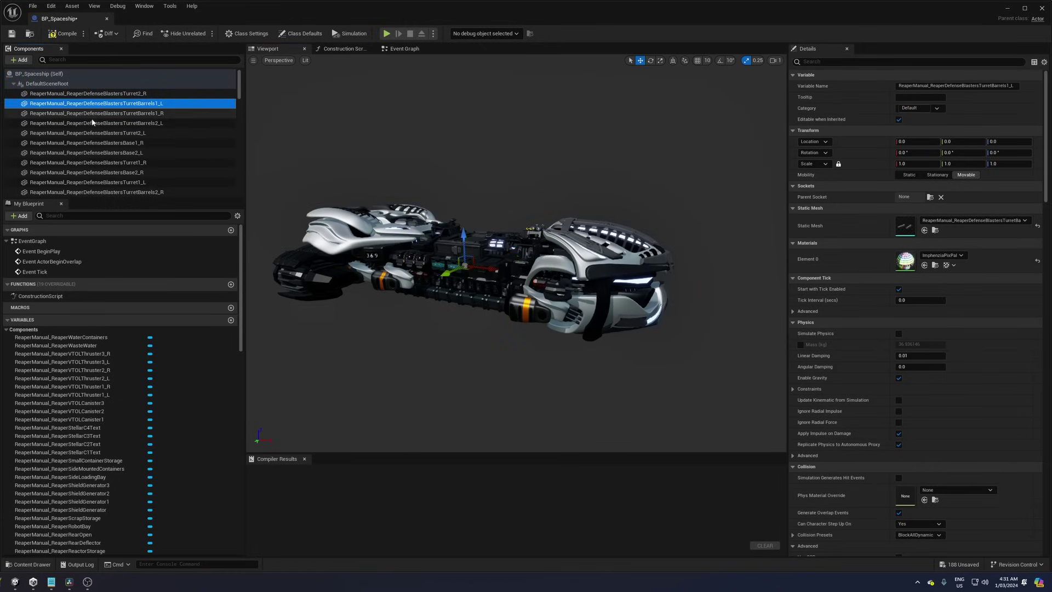
click(92, 123)
click(93, 133)
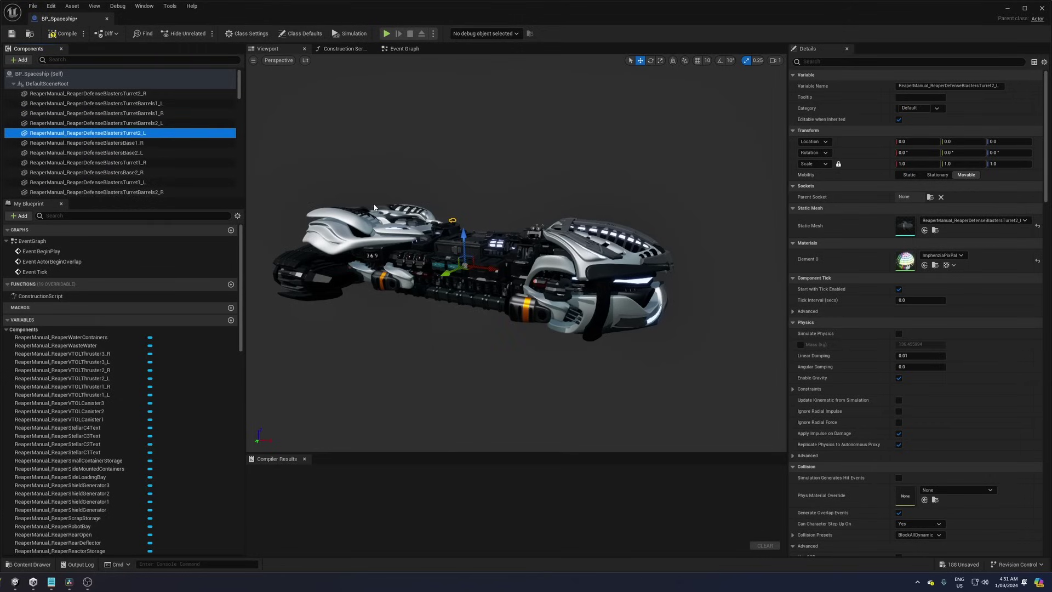
click(565, 255)
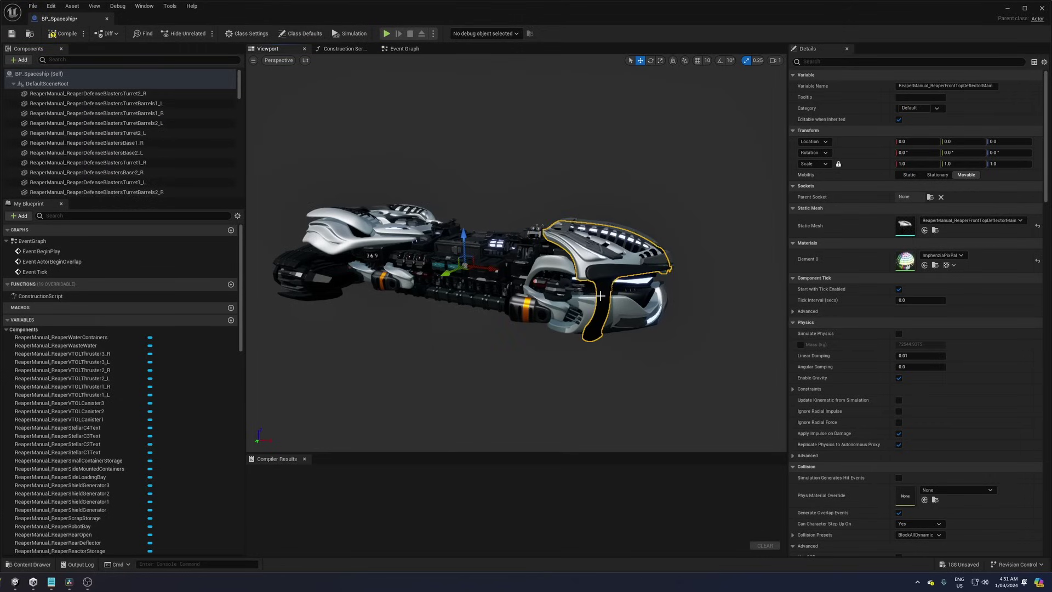
key(e)
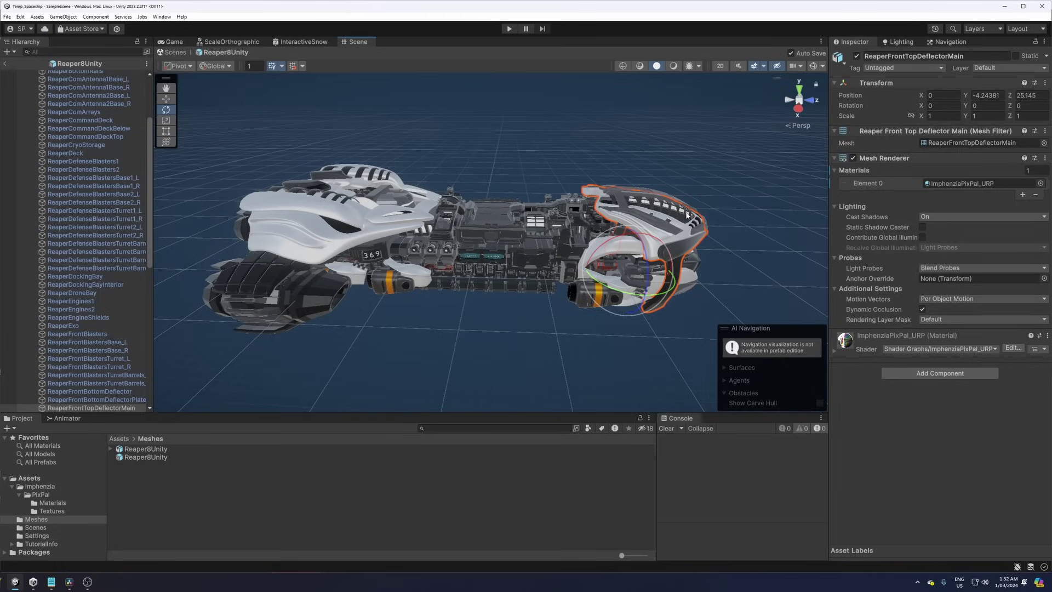
- Switch to Unity and select ReaperFrontTopDeflectorMain in the Reaper8Unity prefab to examine its pivot and transform
click(687, 223)
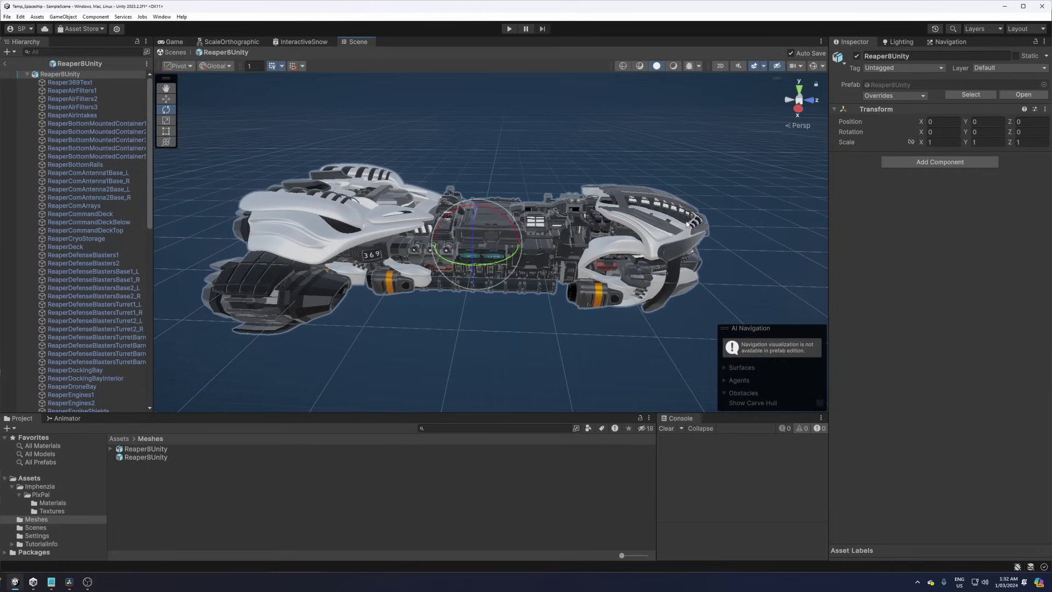
click(682, 211)
click(683, 211)
click(682, 211)
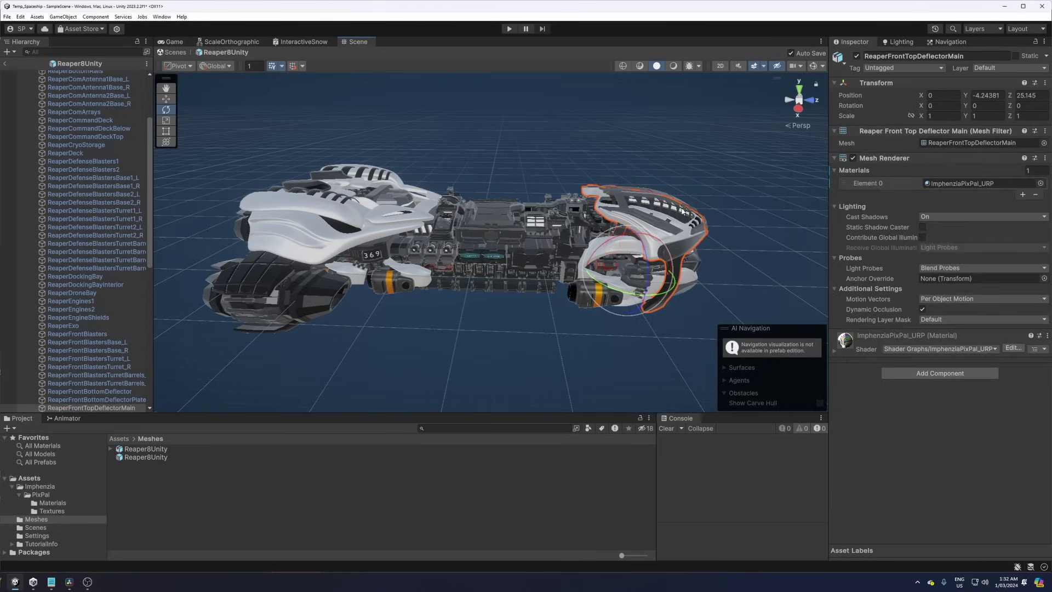
click(683, 211)
click(682, 211)
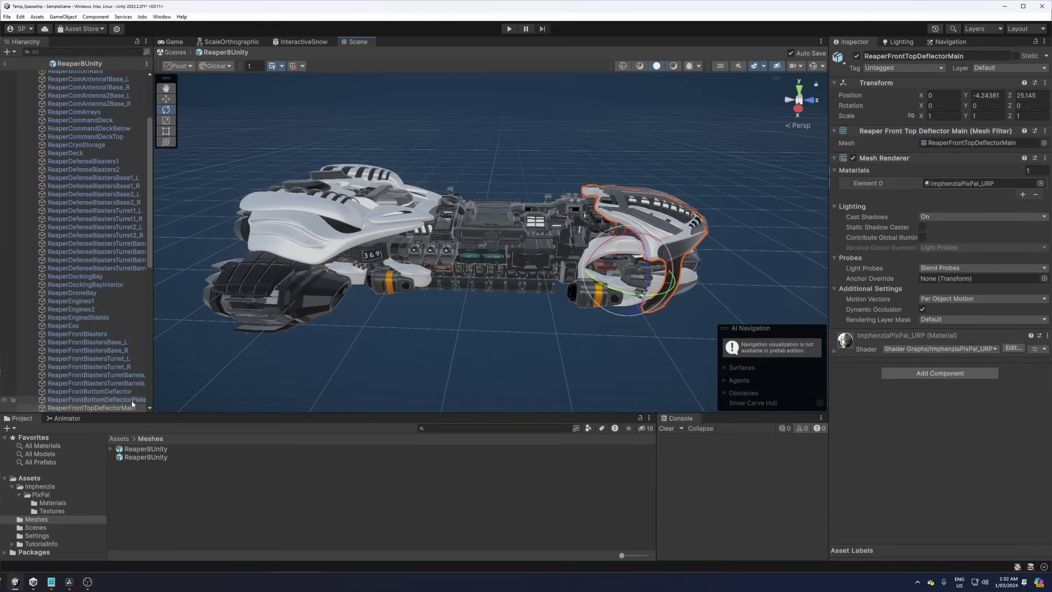
- Select ReaperFrontTopDeflectorRibs in the Reaper8Unity prefab to examine its pivot and transform
scroll(129, 396, down, 2)
ctrl+click(110, 386)
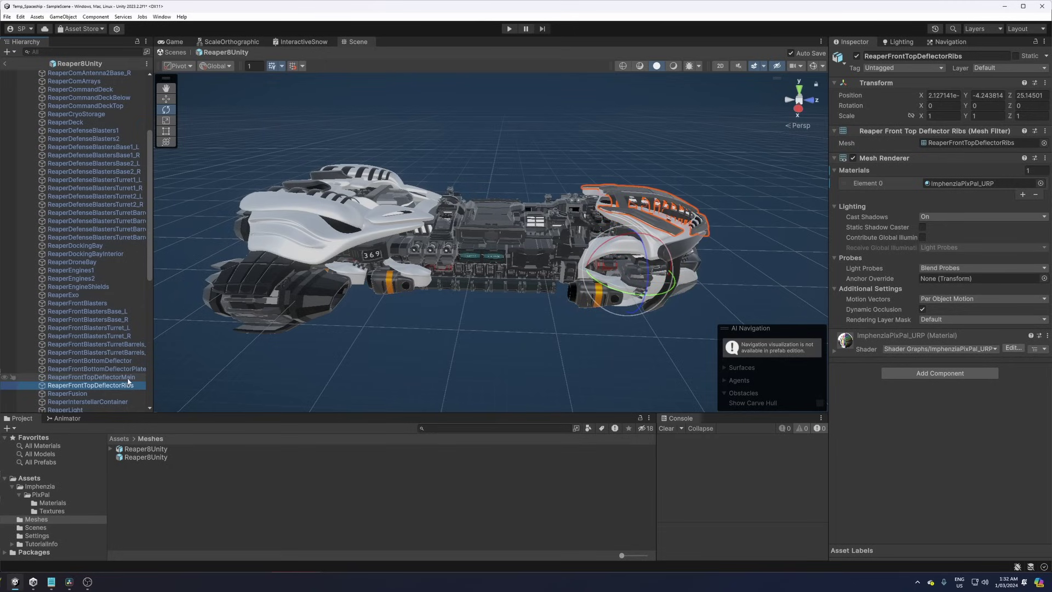
mouse_move(641, 278)
mouse_down()
mouse_move(652, 253)
mouse_move(677, 244)
mouse_move(748, 248)
mouse_move(658, 273)
mouse_up()
key(w)
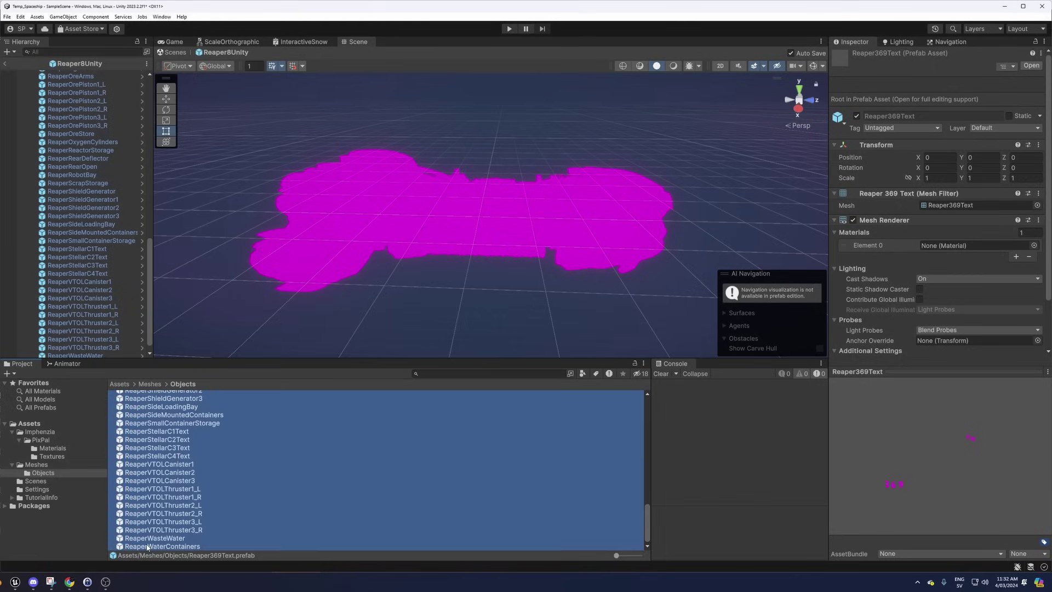
- Assign the ImphenziaPixPal_URP material to Element 0 of all selected Reaper prefabs
click(53, 448)
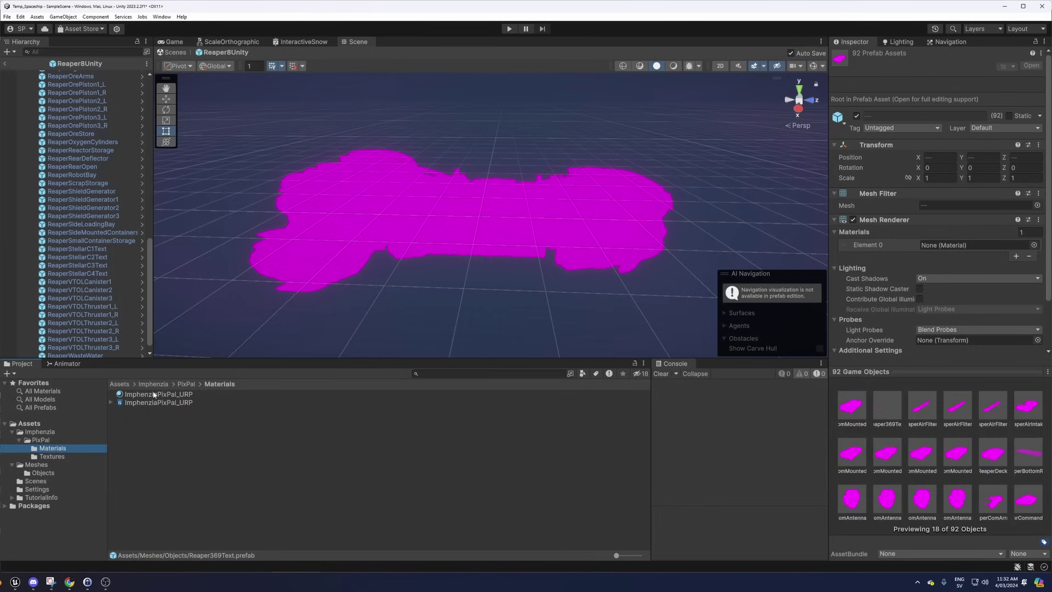
drag(154, 395, 951, 248)
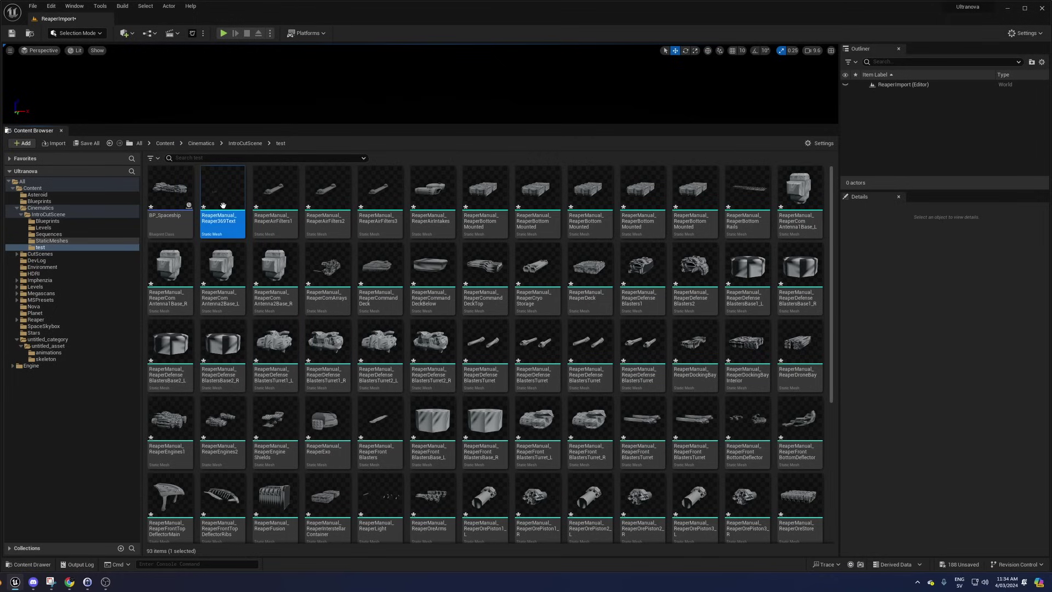
- Switch to Unreal Editor, select all ReaperManual static meshes in the test folder and assign them the ImphenziaPixPal material with UB Material Utilities
scroll(835, 244, down, 5)
shift+click(223, 495)
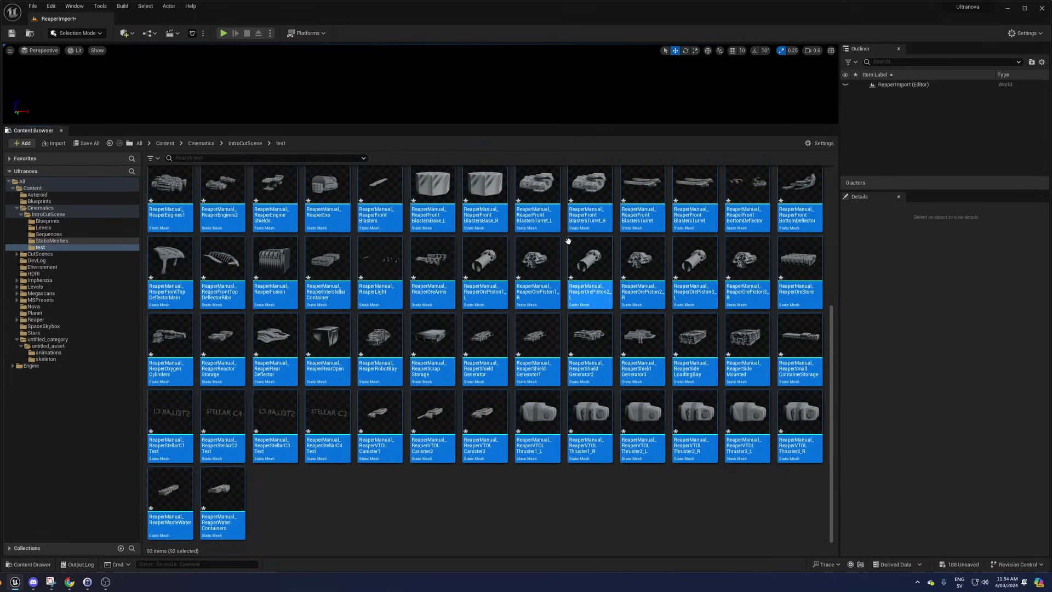
click(229, 55)
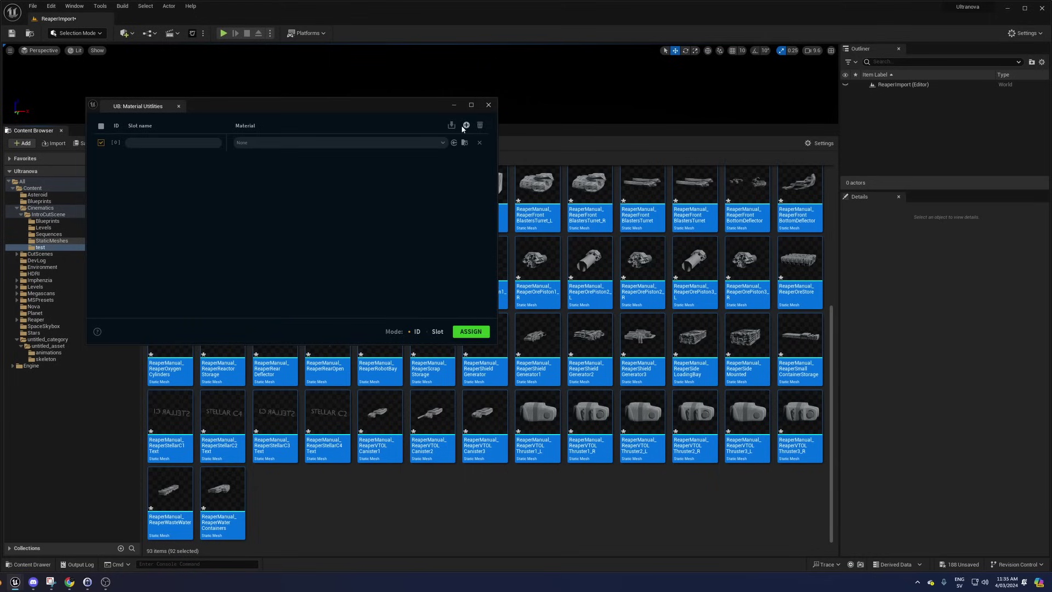
click(292, 143)
text(pixpal)
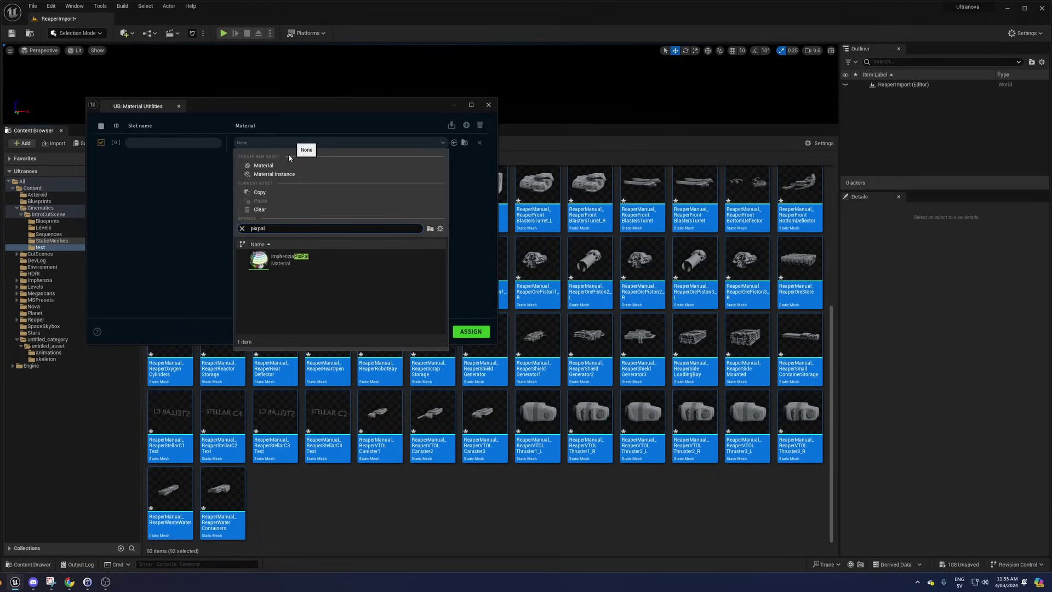
click(282, 259)
click(470, 331)
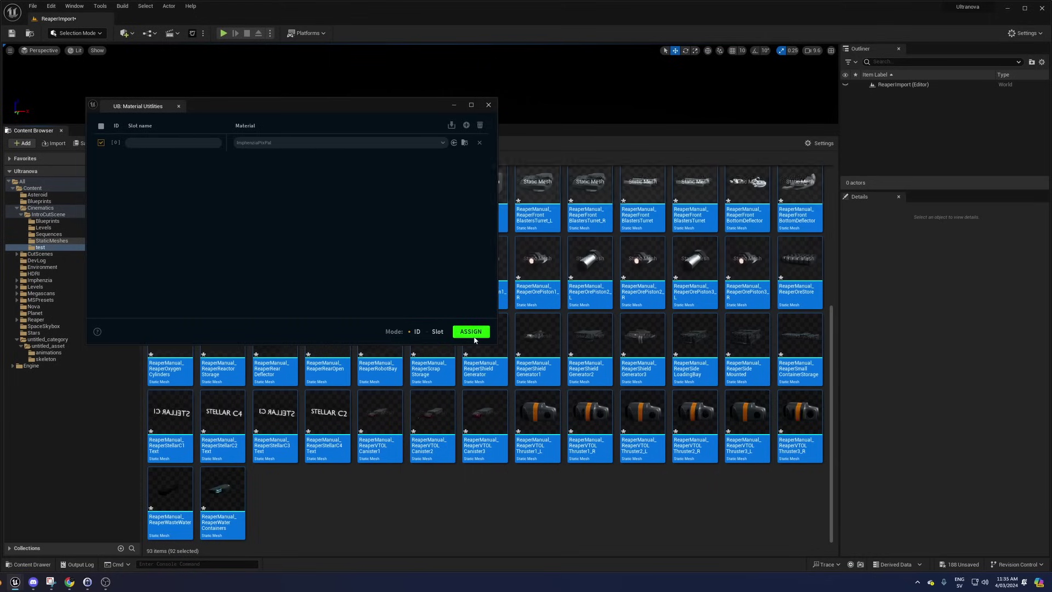
click(537, 485)
click(488, 106)
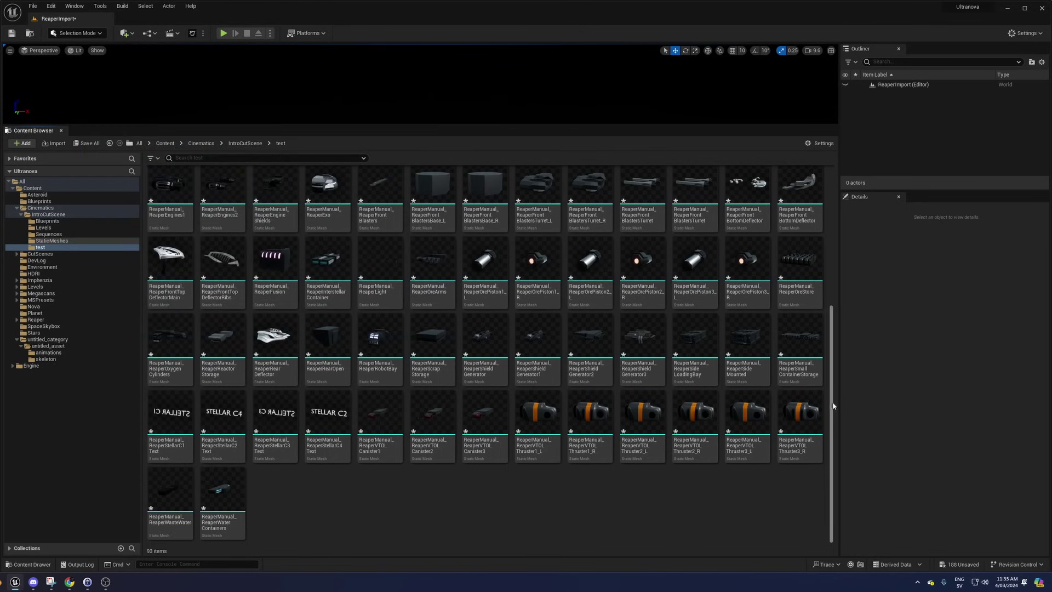
- Review the textured ReaperManual meshes, and open BP_Spaceship to inspect the assembled ship in its viewport
drag(832, 404, 850, 223)
scroll(493, 351, down, 5)
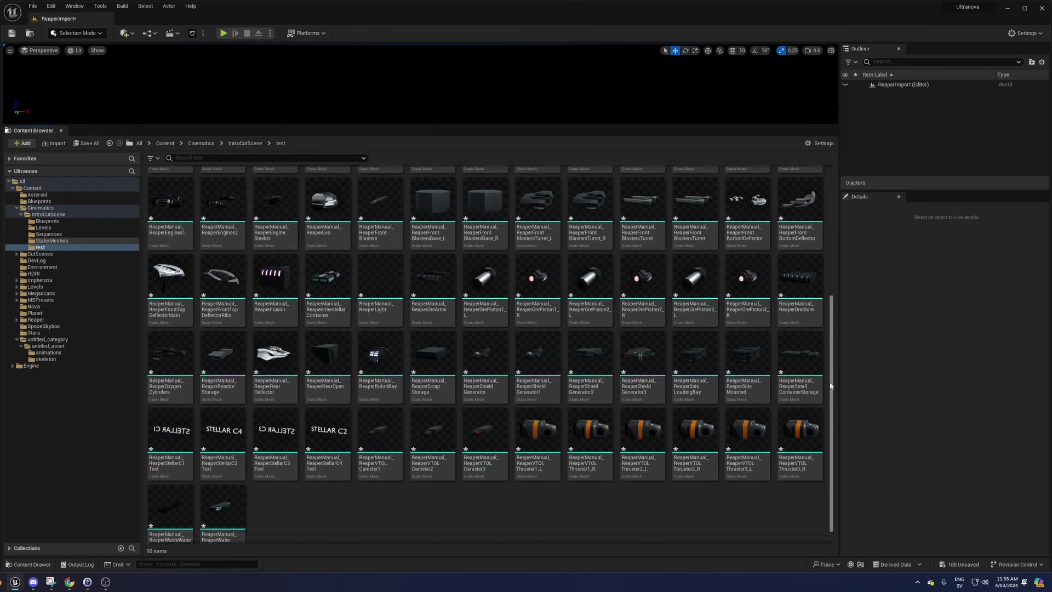
scroll(383, 328, up, 5)
double_click(181, 195)
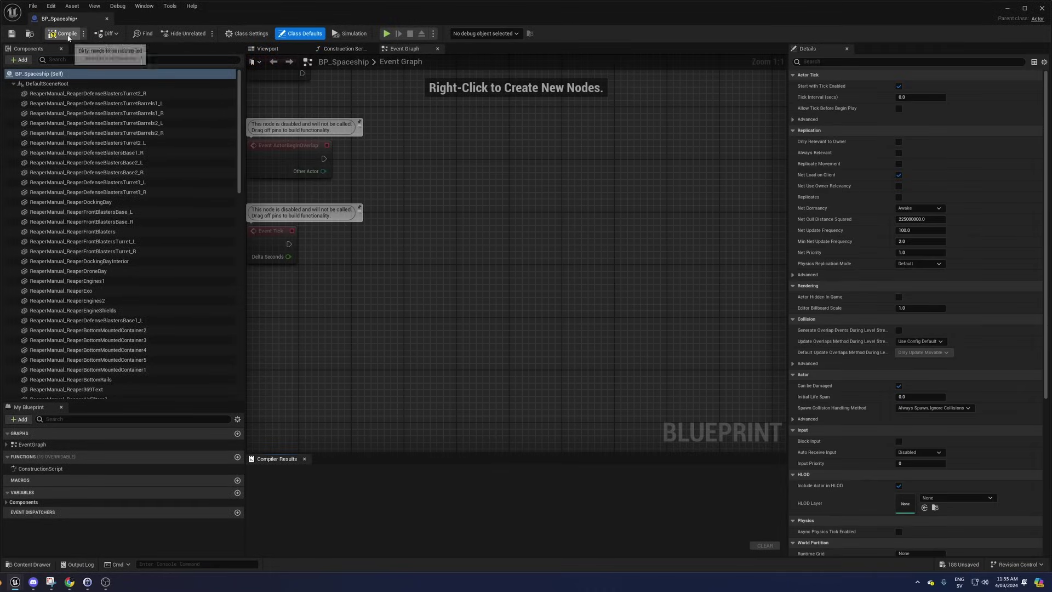
click(266, 48)
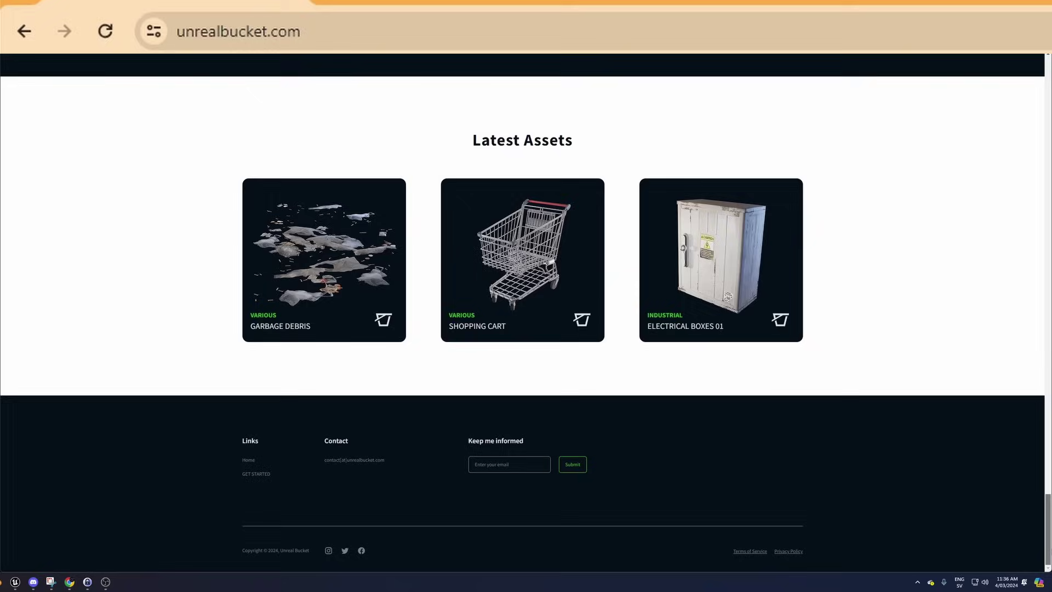
scroll(1027, 57, up, 15)
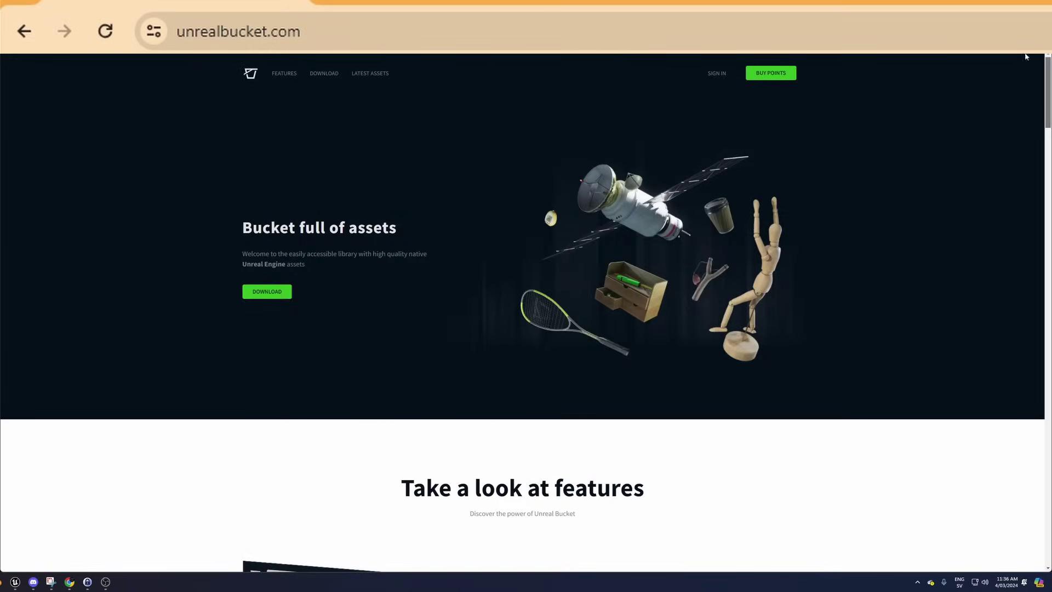
- Switch to the browser and open the Download section of unrealbucket.com
click(332, 74)
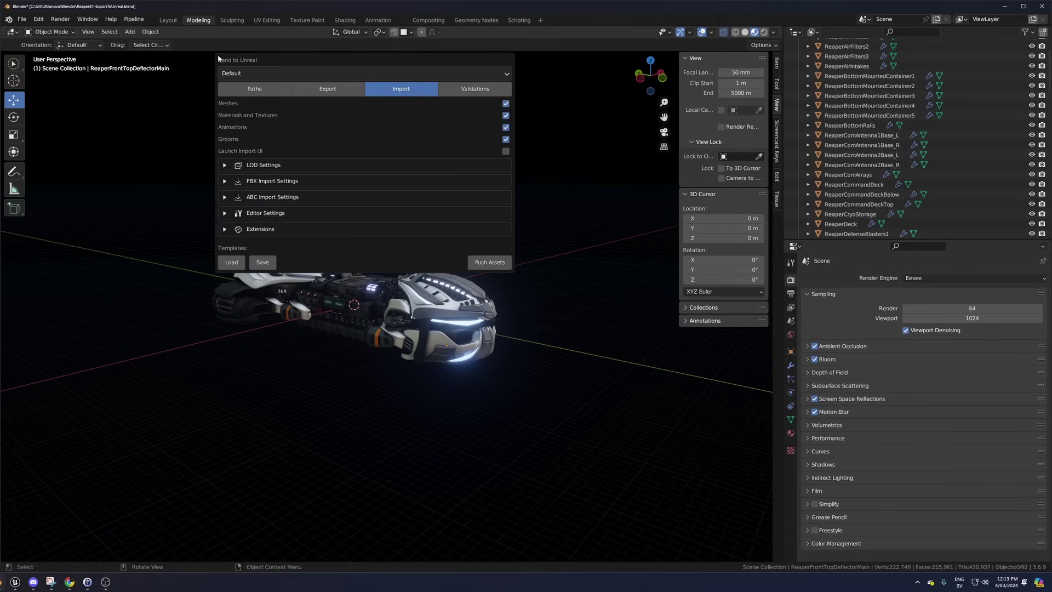
- Switch to Blender, enable Place in active level in the Send to Unreal import extensions, and push the assets
click(224, 230)
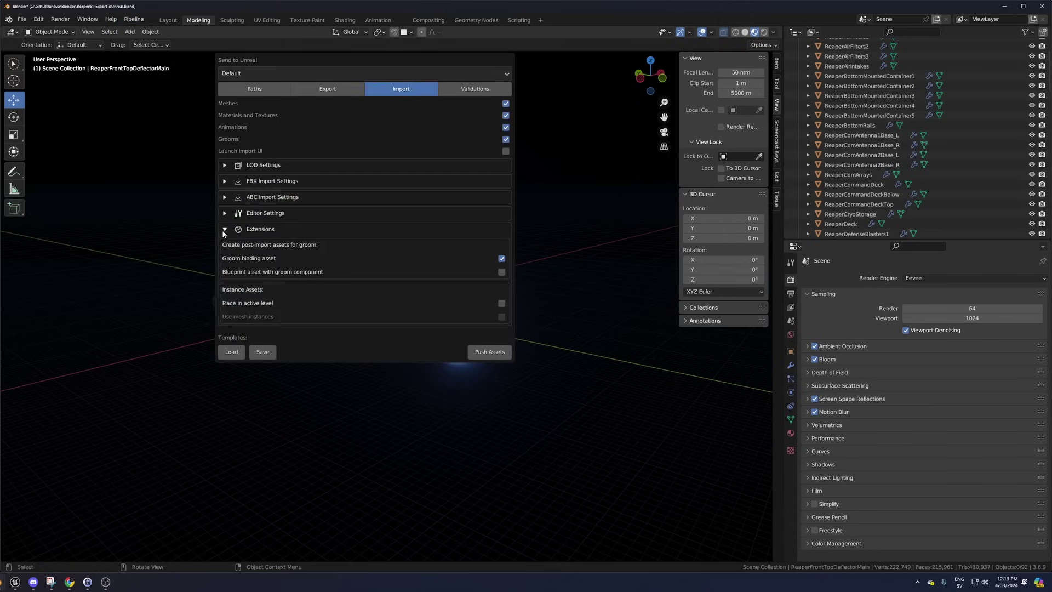
click(502, 303)
click(500, 355)
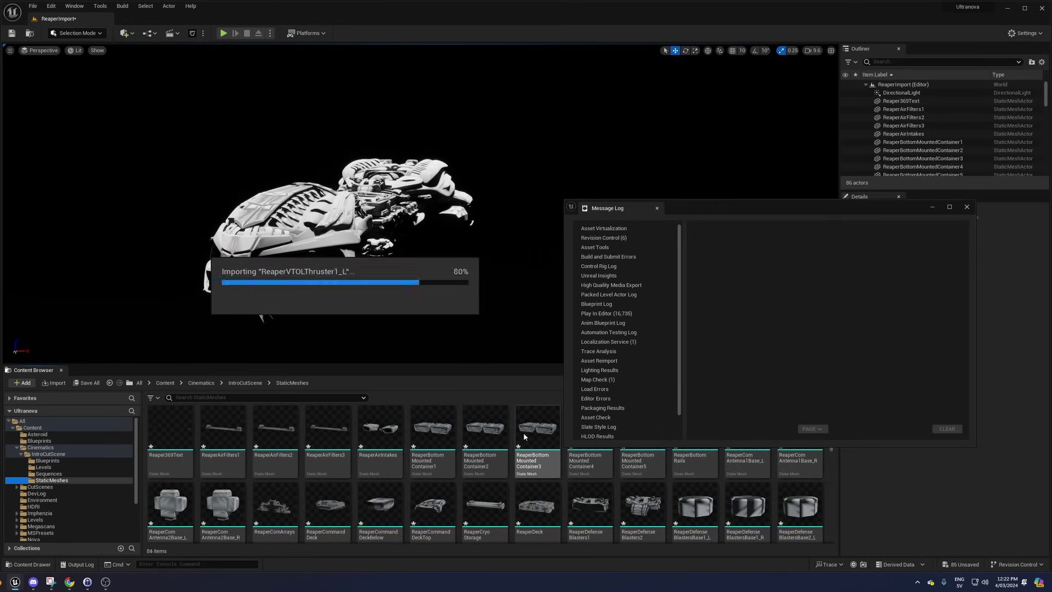
- Switch to Unreal Editor, assign ImphenziaPixPal to all imported meshes in StaticMeshes, and test ReaperFrontTopDeflectorMain's pivot by rotating it
click(254, 143)
text(p)
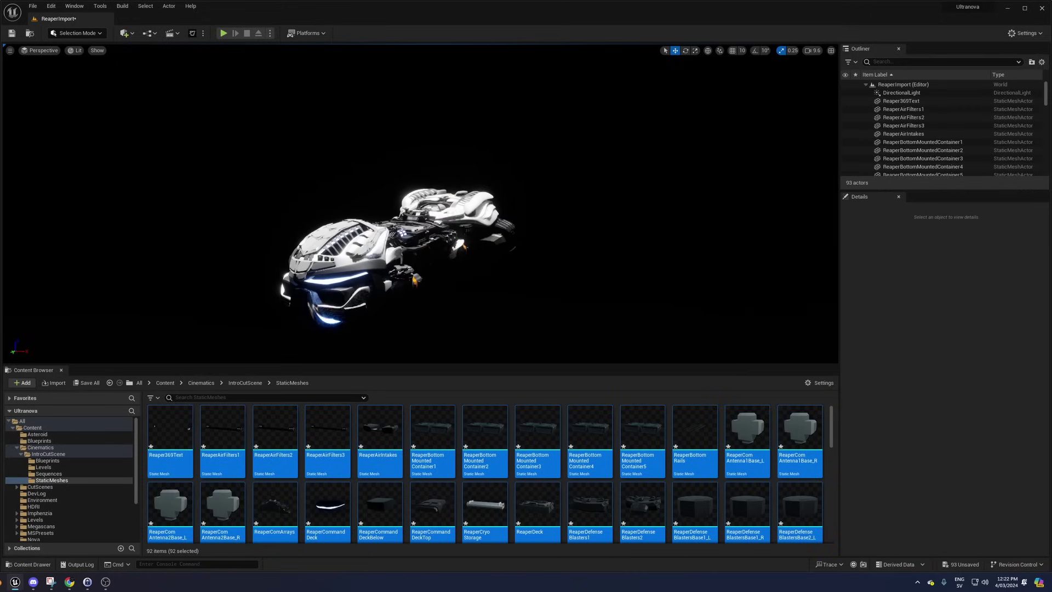
click(376, 255)
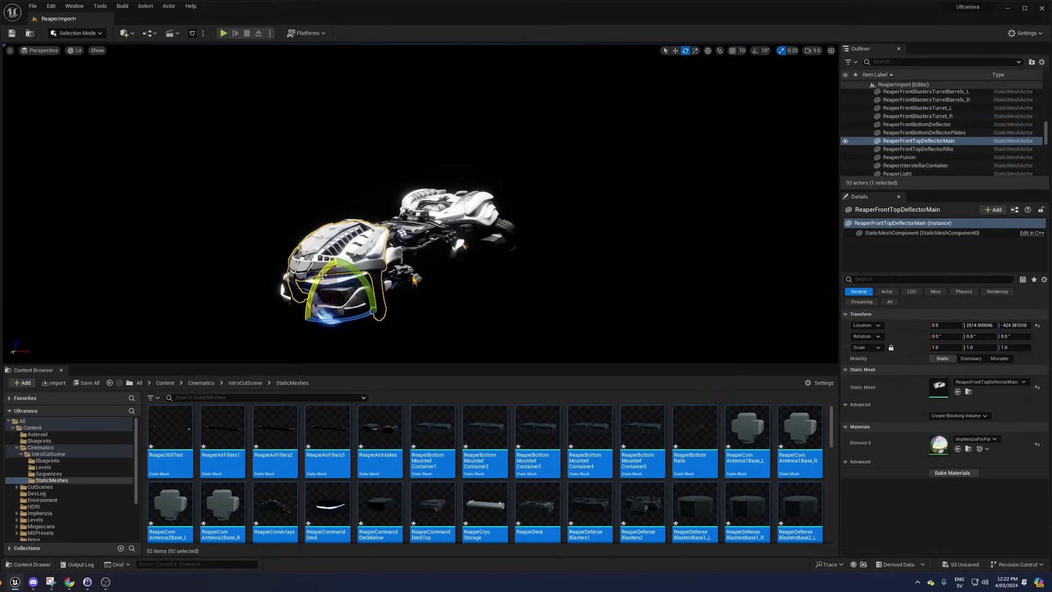
drag(322, 275, 336, 254)
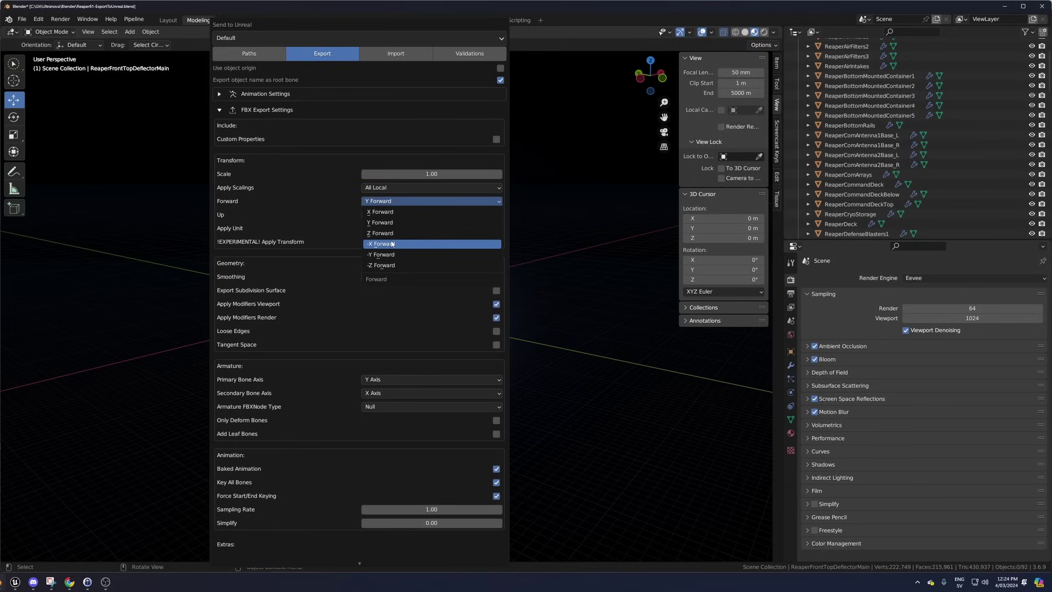
- Switch to Blender, choose X Forward in Send to Unreal's FBX export settings, and find Force Front X Axis in the static mesh import options
click(391, 214)
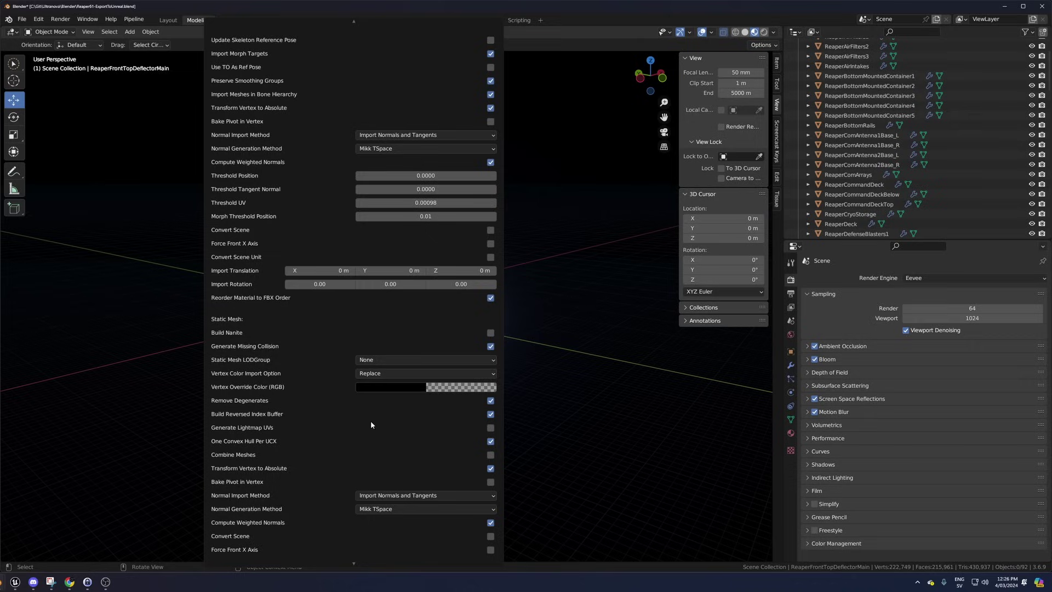
scroll(371, 419, down, 4)
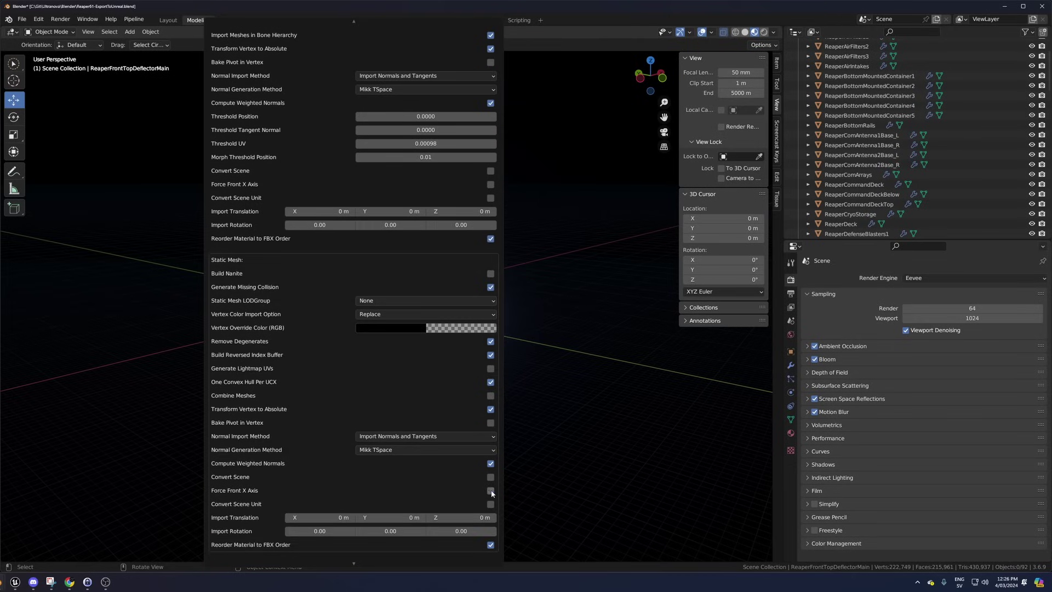
scroll(448, 481, down, 5)
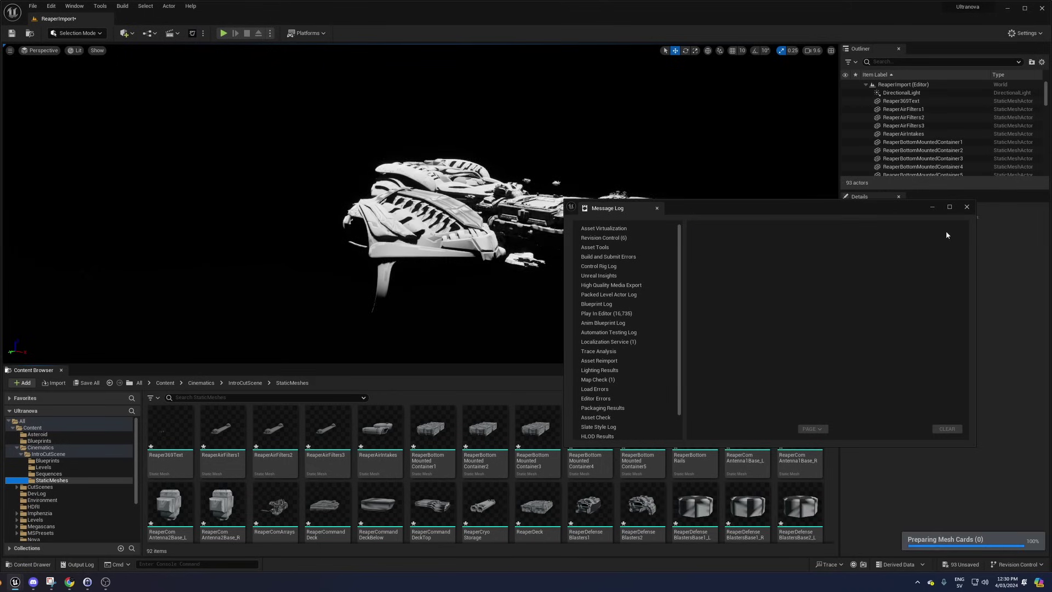
- Switch to Unreal Editor, close the message log, and try moving ReaperFrontTopDeflectorMain in the reimported ship, undoing each test move
click(967, 207)
mouse_move(639, 244)
right_down()
mouse_move(679, 245)
mouse_move(639, 244)
right_up()
click(550, 241)
key(ctrl+z)
right_drag(550, 241, 581, 241)
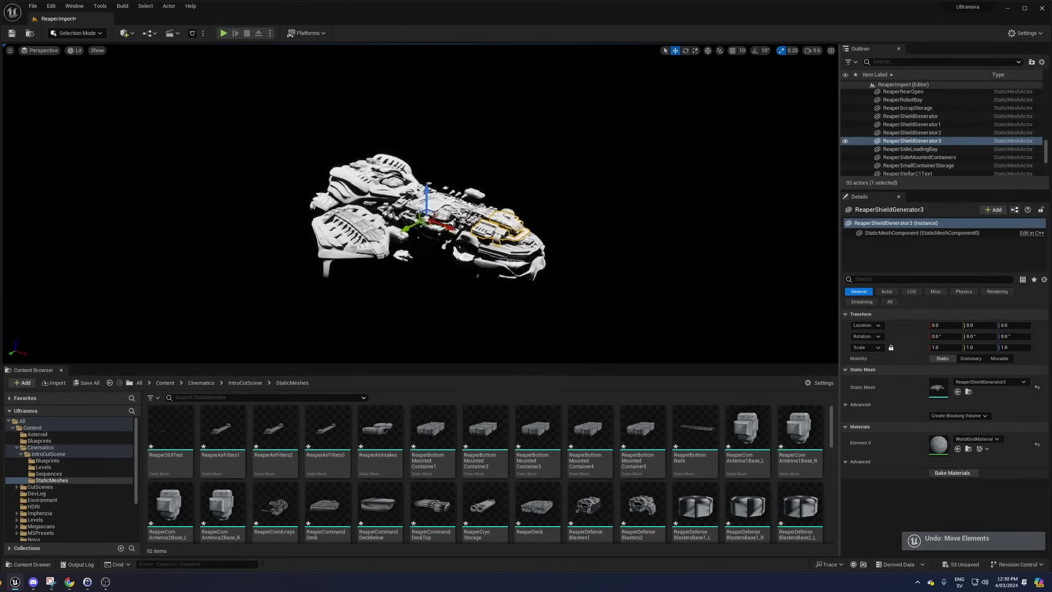
click(351, 225)
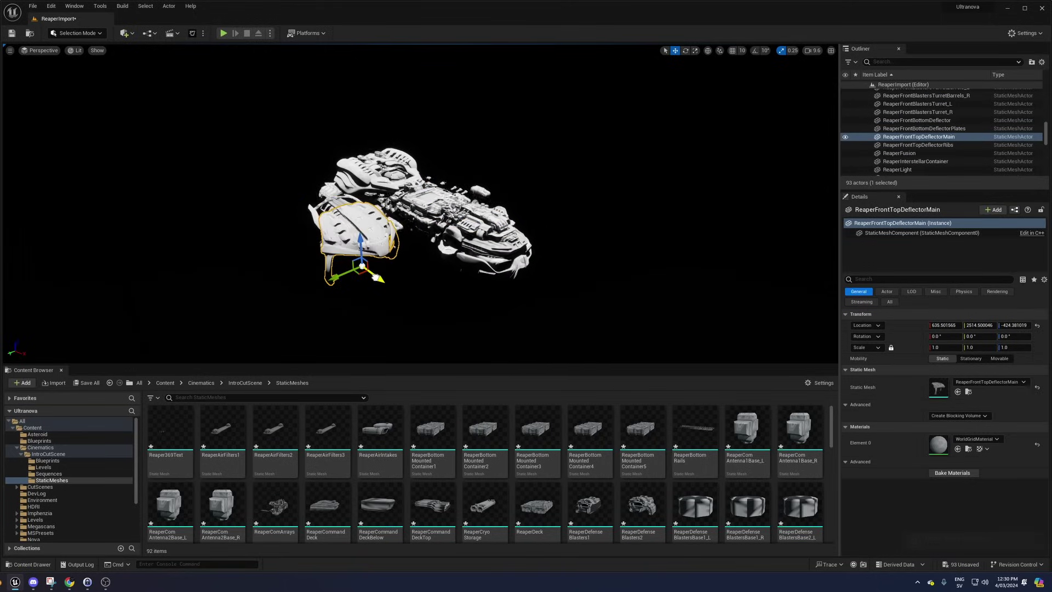
key(ctrl+z)
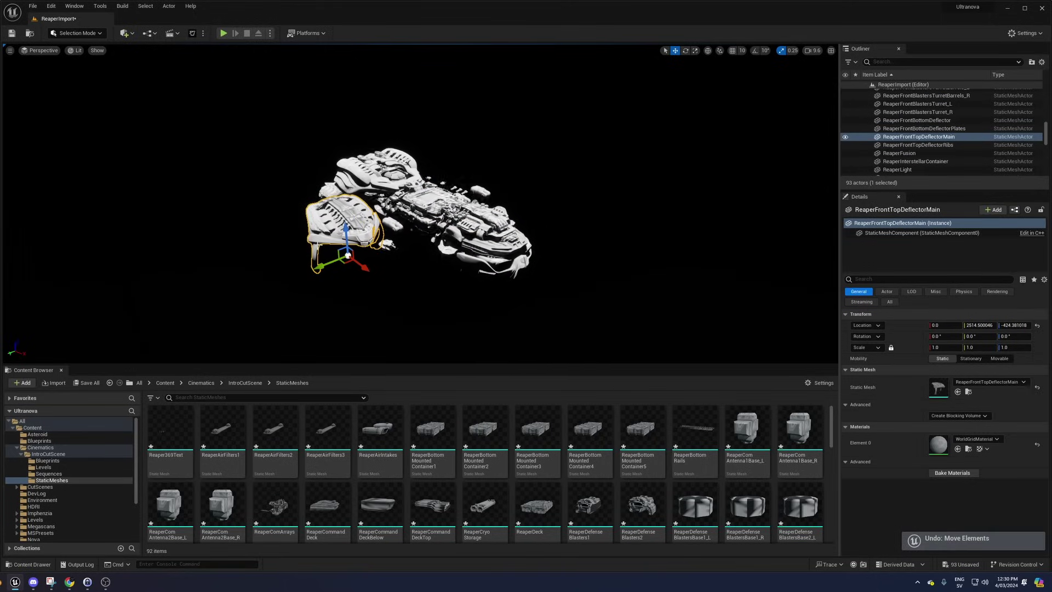
- Select ReaperFrontTopDeflectorMain together with ReaperFrontTopDeflectorRibs and try to move them back toward the hull, undoing the last move
shift+click(344, 218)
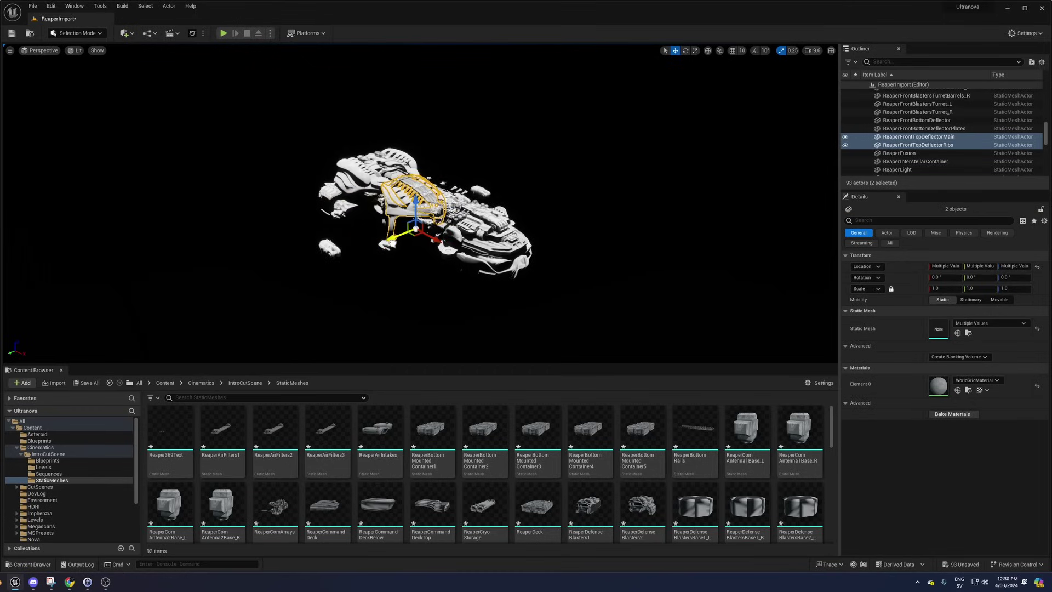
drag(424, 235, 541, 303)
key(ctrl+z)
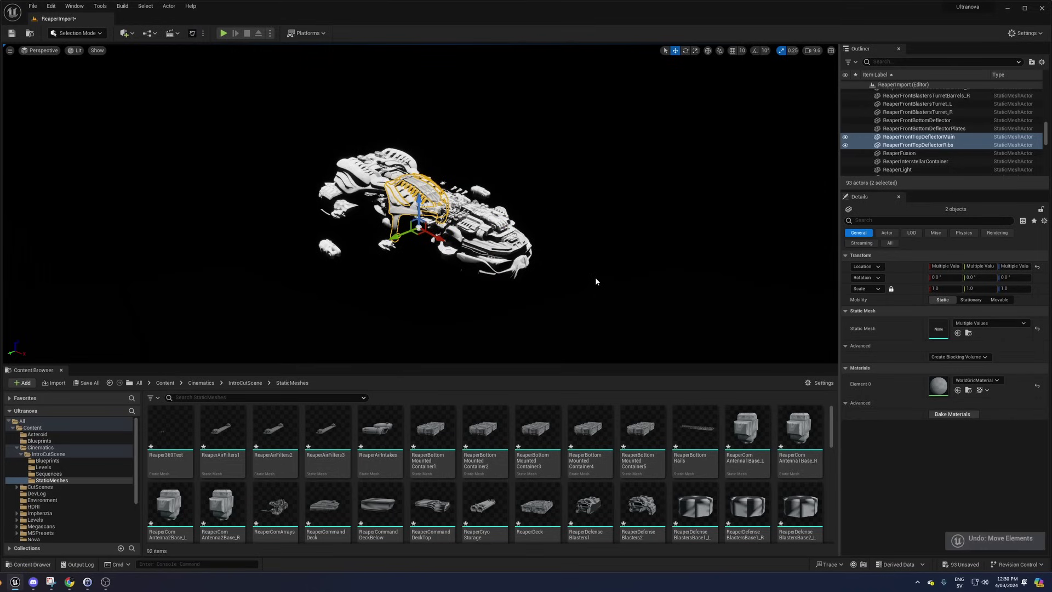
right_drag(566, 271, 526, 272)
key(w)
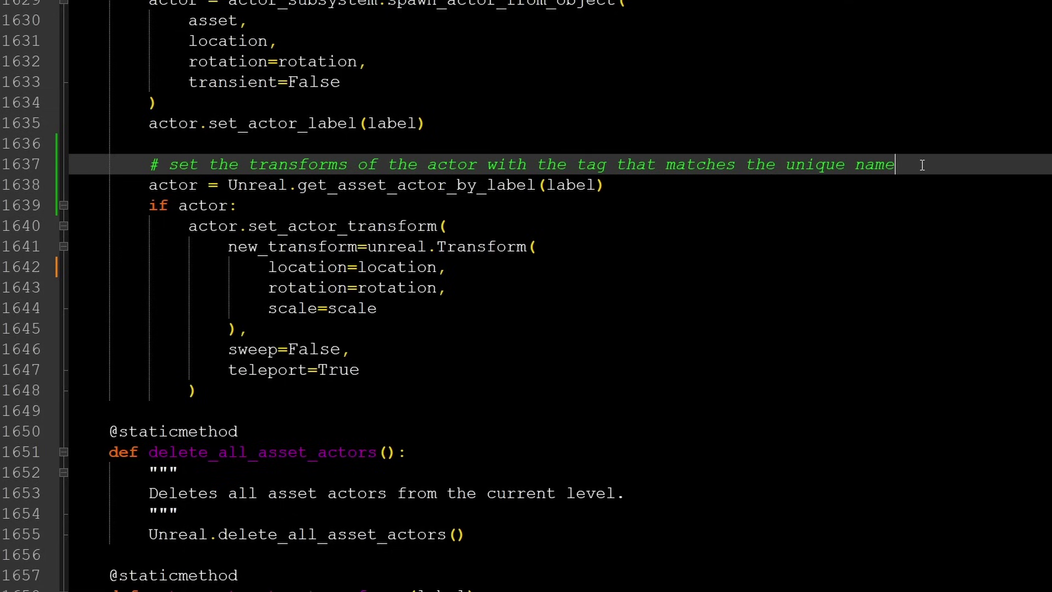
- Switch to the code editor and set the location in set_actor_transform to unreal.Vector(x=location[1], y=-location[0], z=location[2])
double_click(361, 268)
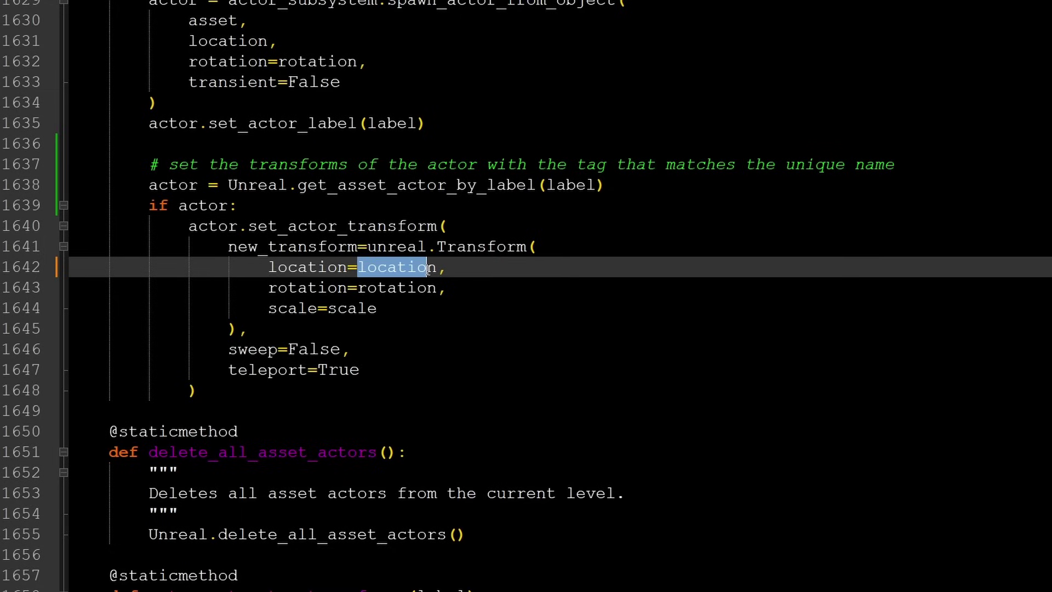
key(ctrl+v)
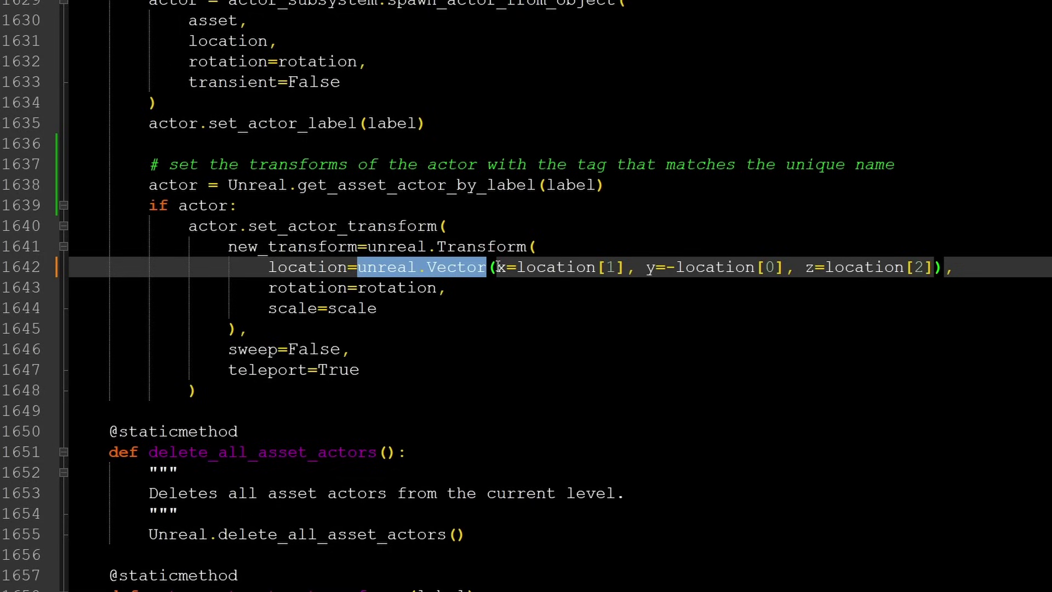
drag(497, 267, 777, 274)
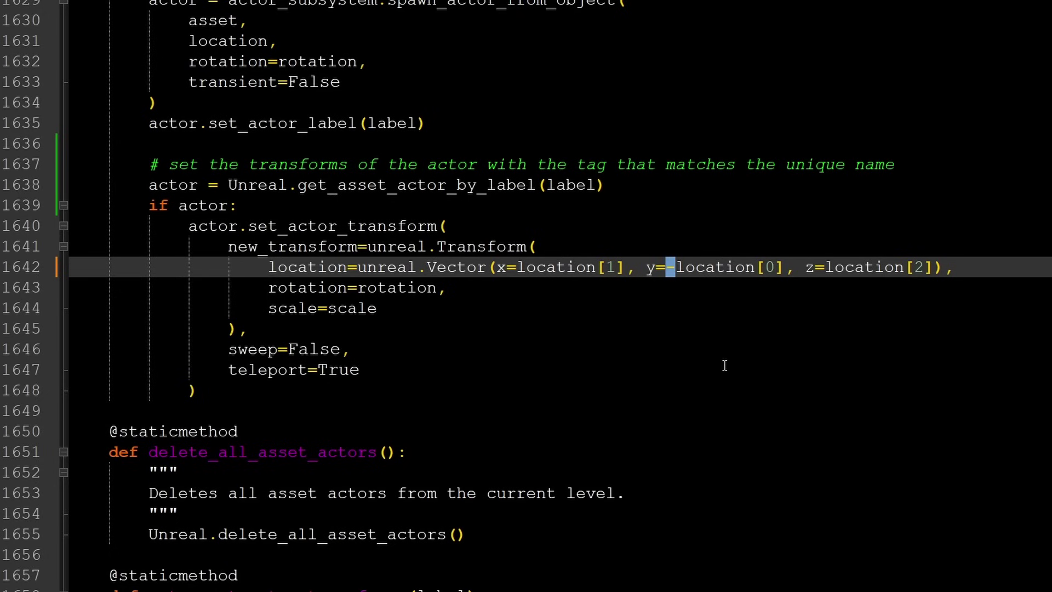
click(726, 164)
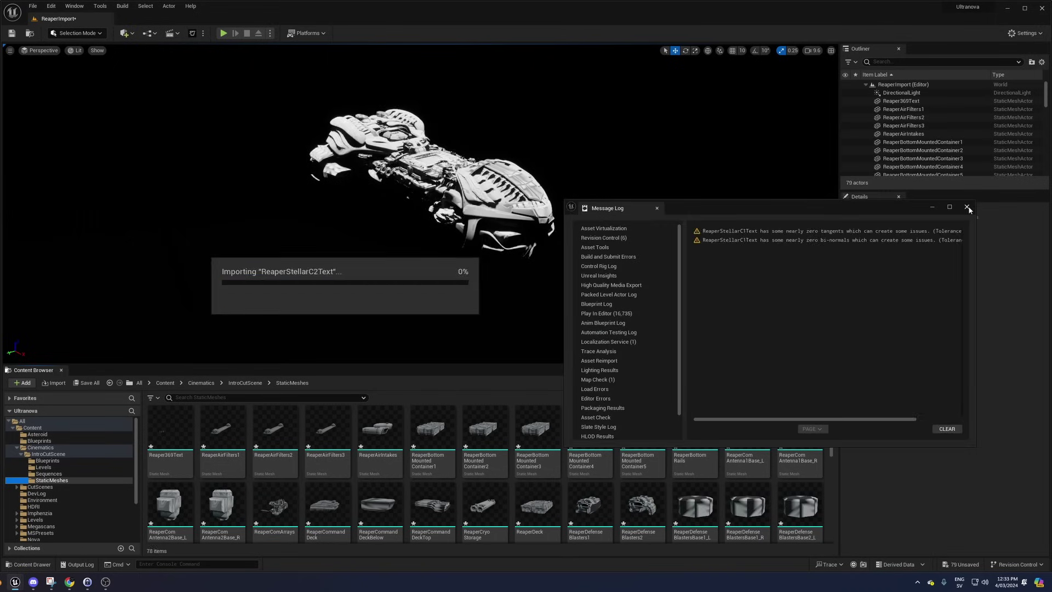
- Switch to Unreal Editor, close the message log, and assign ImphenziaPixPal to all reimported meshes in StaticMeshes
click(967, 207)
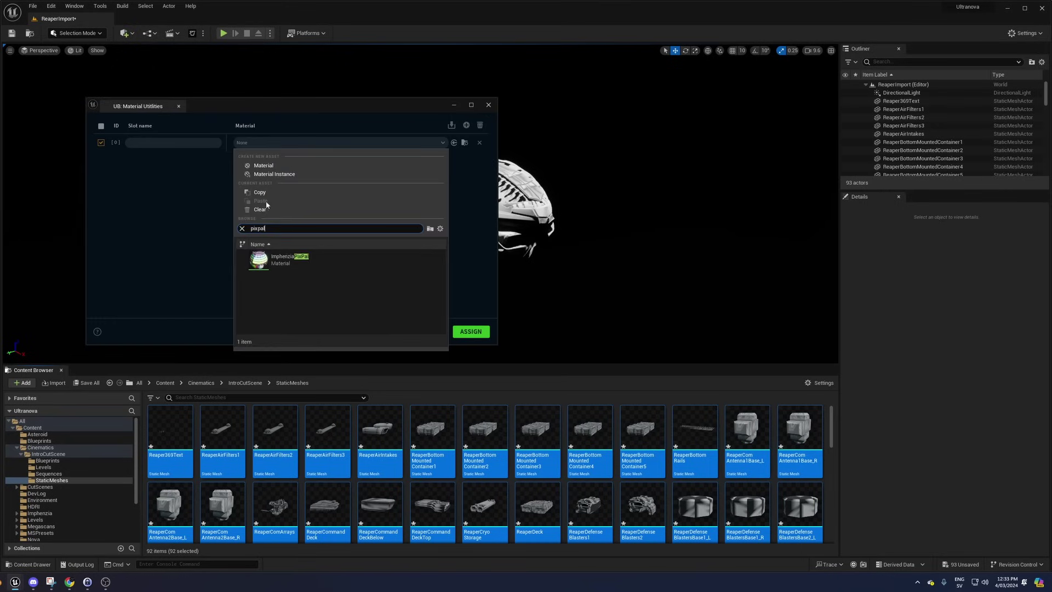
click(279, 259)
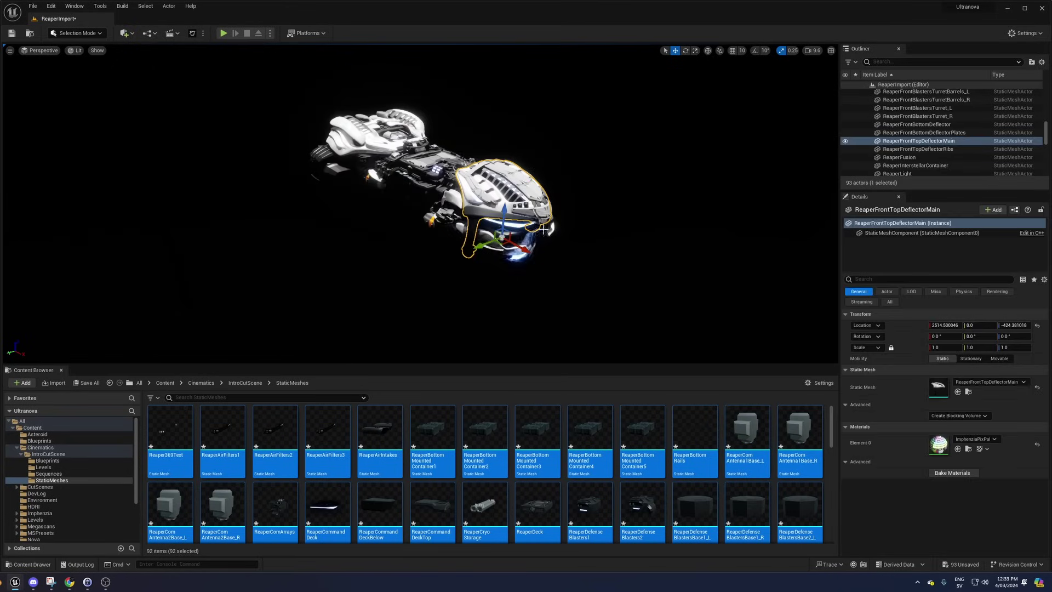
- Undo the test changes to ReaperFrontTopDeflectorMain and reselect it in the level to check its pivot and transform values
key(ctrl+z)
key(ctrl+z)
click(919, 141)
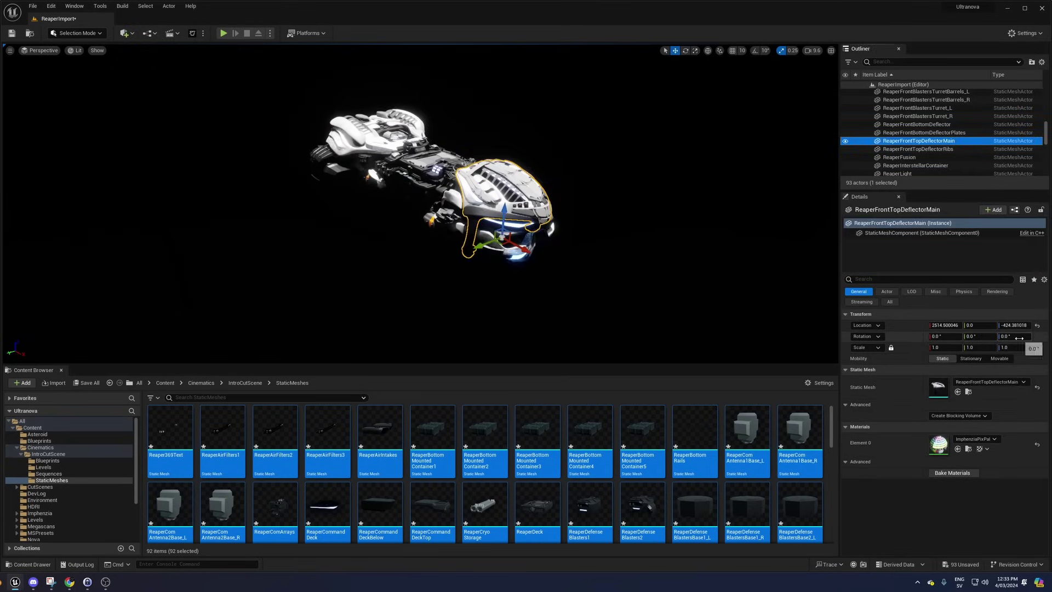
- Select ReaperVTOLThruster1_R in the level and check its pivot position from the side
click(433, 220)
right_drag(433, 220, 435, 247)
key(w)
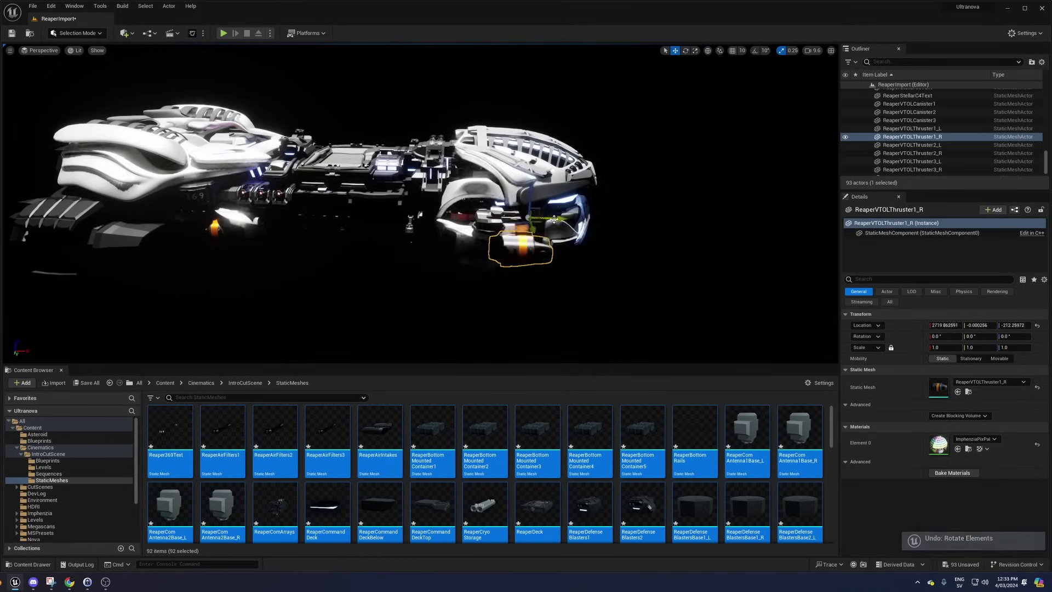
alt+drag(435, 247, 640, 219)
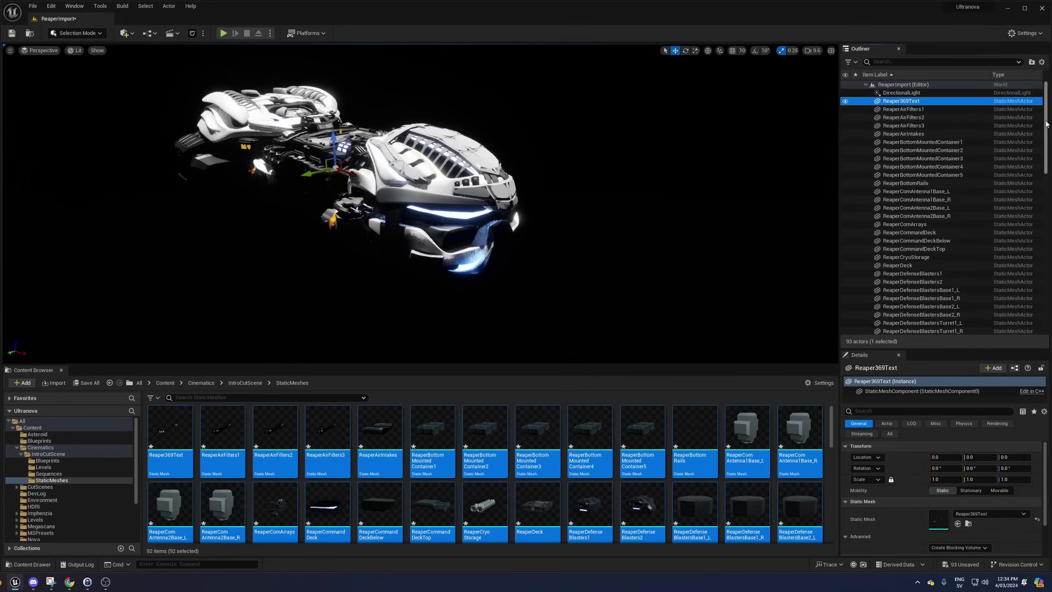
- Select all ship parts from Reaper369Text through ReaperWaterContainers and convert them into an Actor Blueprint named BP_Reaper using Harvest Components
scroll(961, 307, down, 15)
shift+click(957, 331)
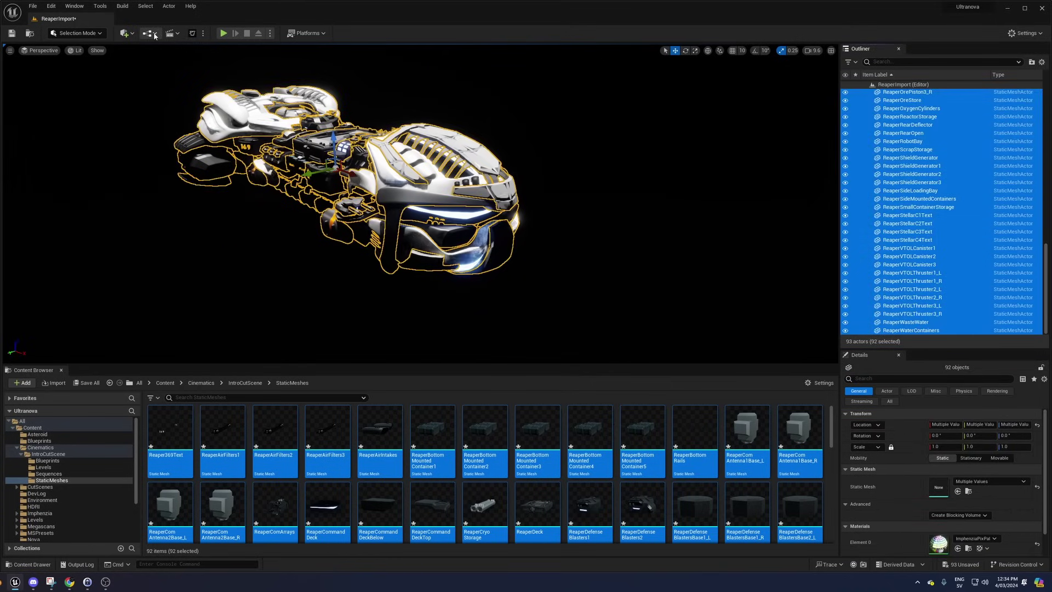
click(148, 33)
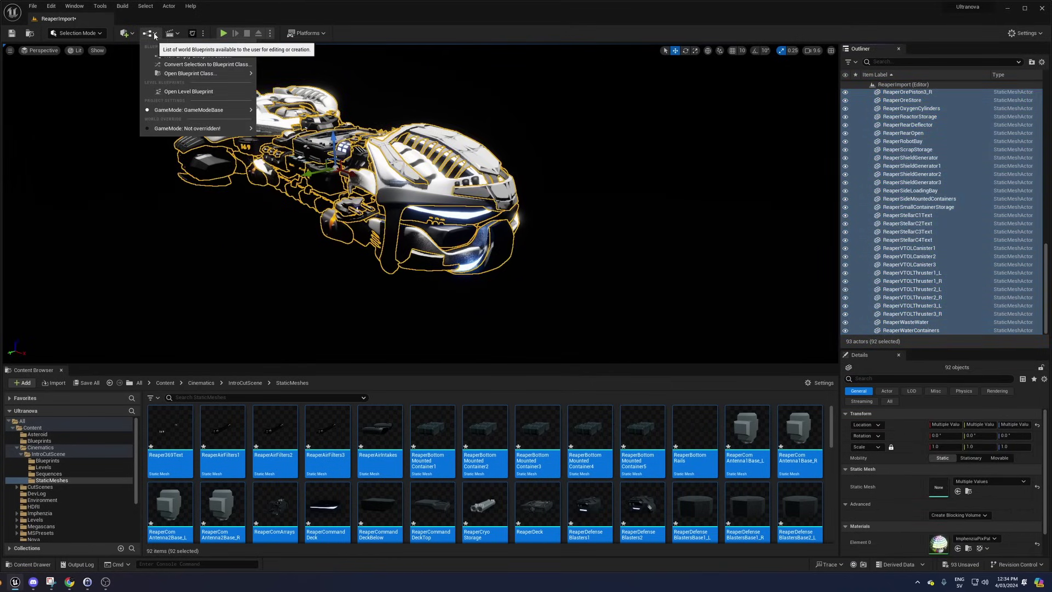
click(192, 66)
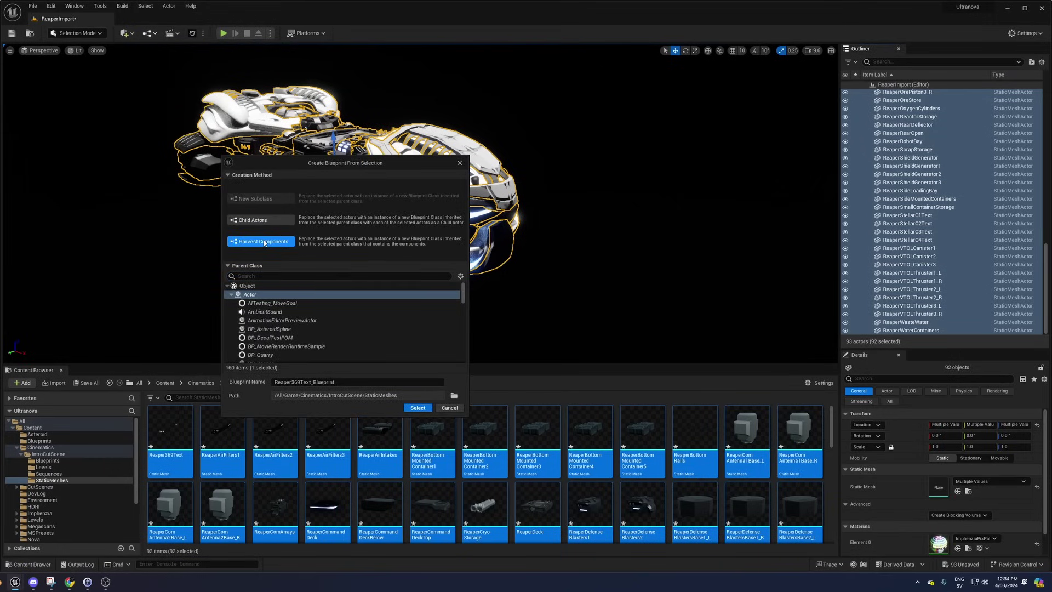
click(322, 382)
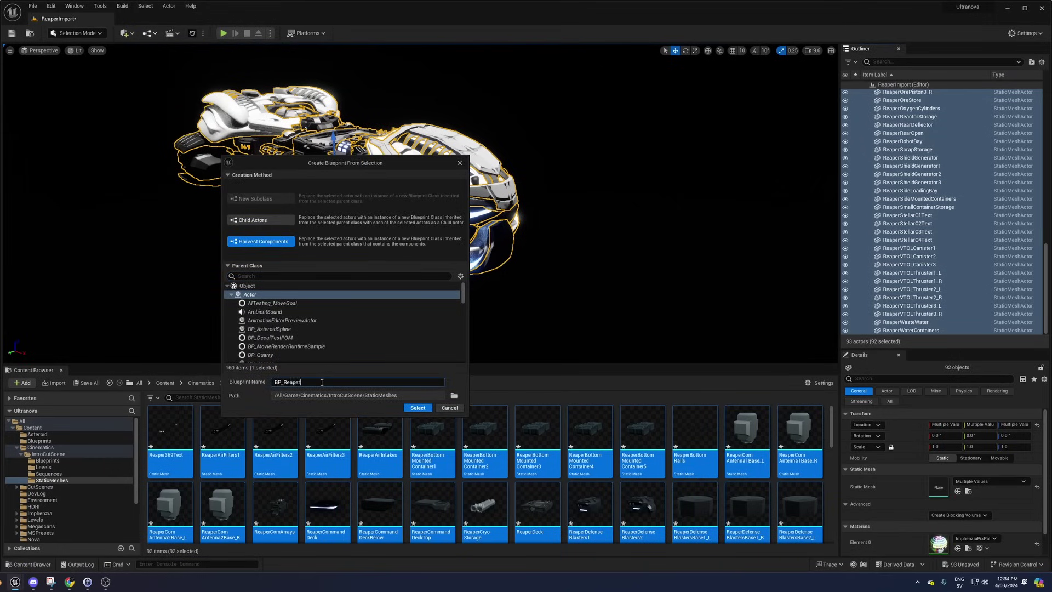
click(419, 408)
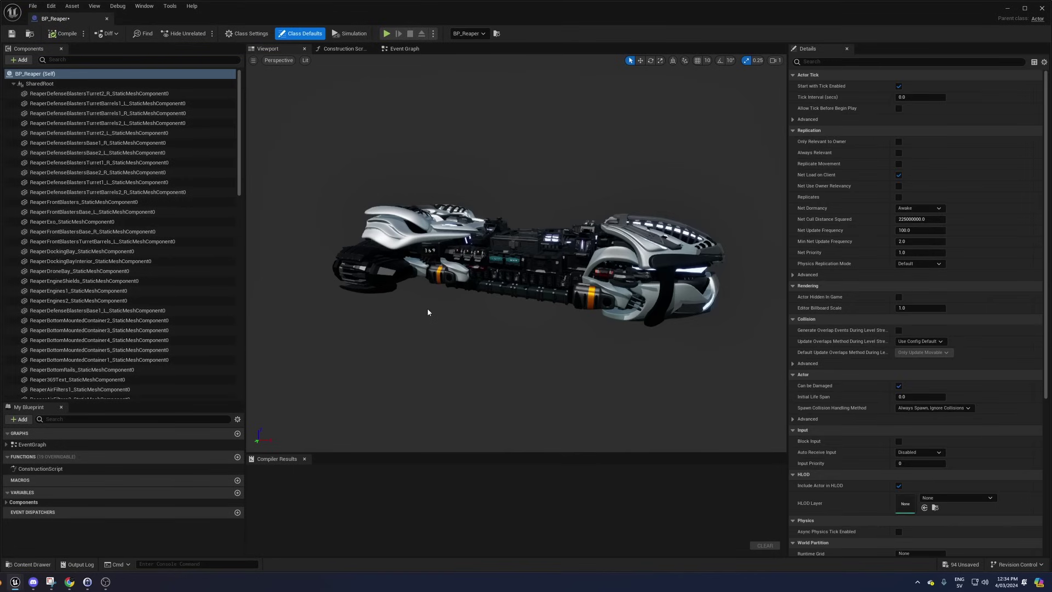
- Test-rotate ReaperFrontTopDeflectorMain and ReaperVTOLThruster1_R about their pivots in the blueprint viewport, undoing each rotation
click(639, 241)
key(e)
drag(629, 257, 666, 234)
key(ctrl+z)
click(702, 235)
click(702, 232)
key(ctrl+z)
click(640, 243)
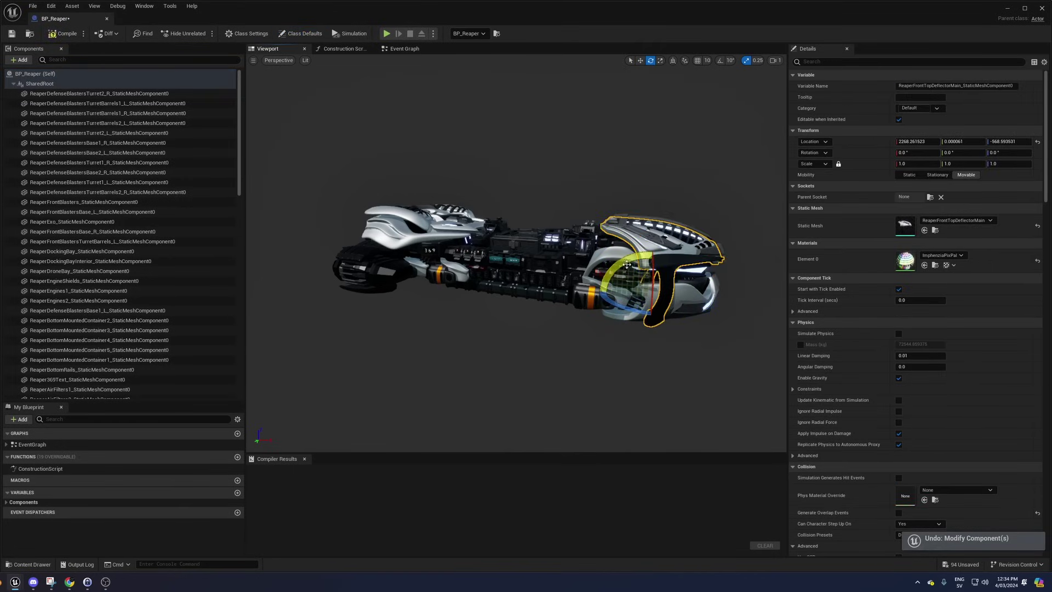
mouse_move(628, 263)
mouse_down()
mouse_move(652, 247)
mouse_move(626, 265)
mouse_up()
key(ctrl+z)
ctrl+click(702, 235)
key(ctrl+z)
click(590, 294)
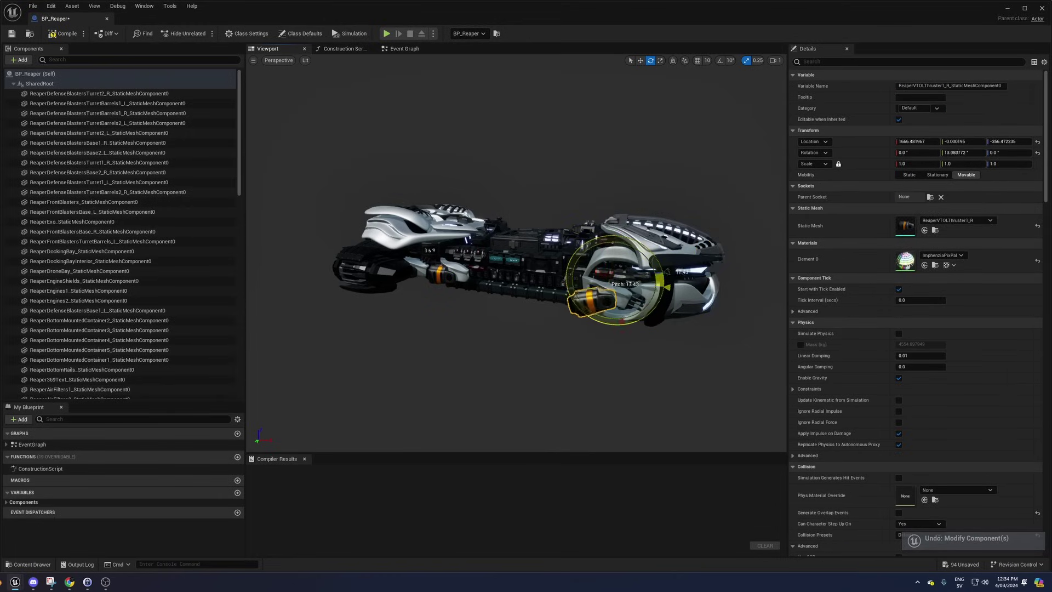
- Try to move the front top deflector main part and ribs back toward the hull in the blueprint, undoing the move
click(666, 309)
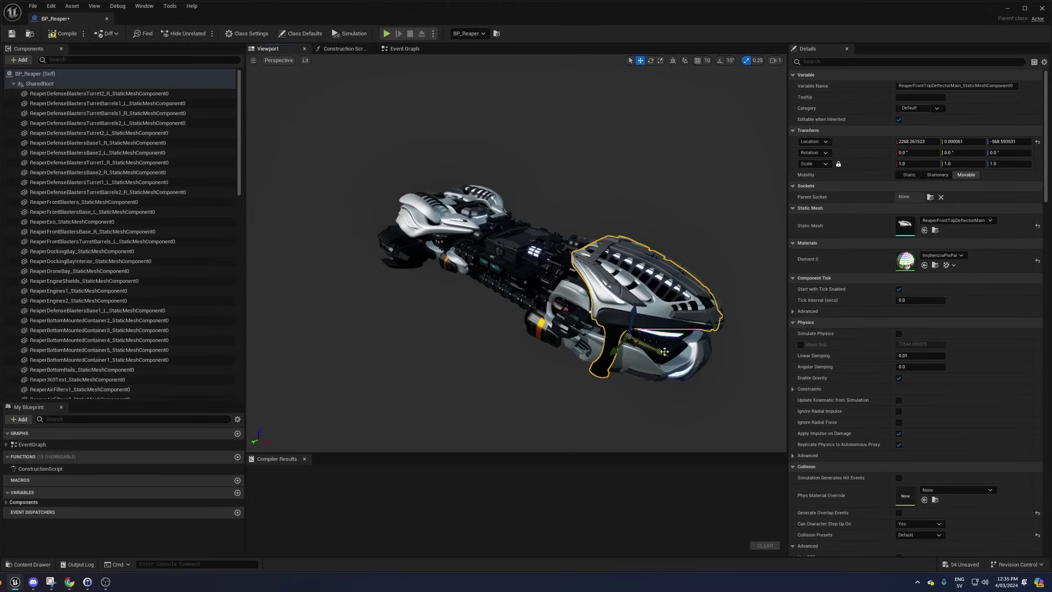
drag(660, 351, 635, 337)
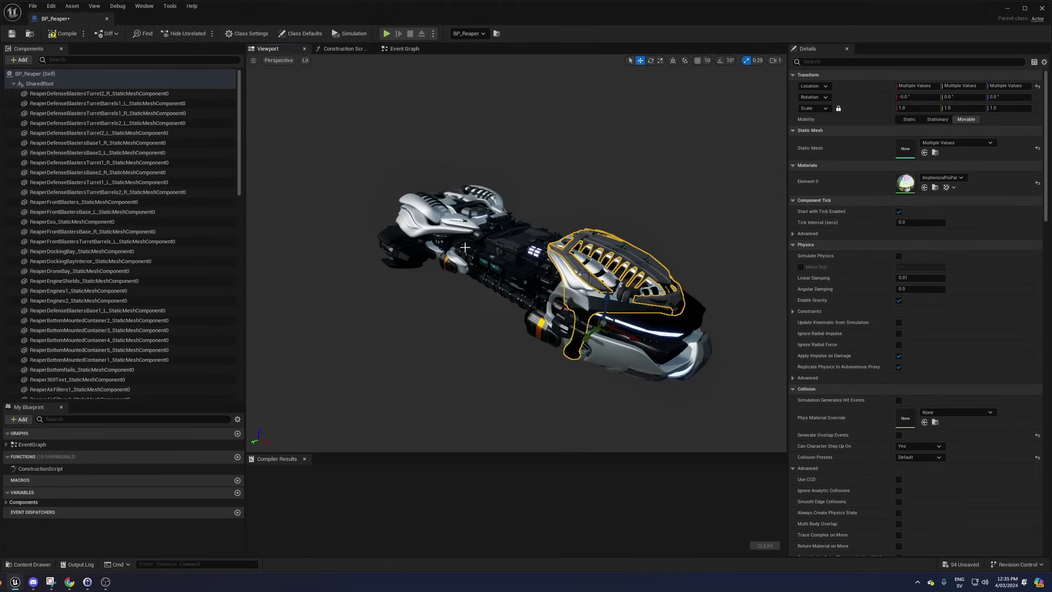
key(ctrl+z)
- Select ReaperFrontBlastersTurret_L together with its turret barrels in the blueprint and rotate them by about 83° in yaw
click(466, 224)
right_drag(515, 274, 548, 343)
scroll(515, 274, down, 3)
key(w)
right_drag(515, 252, 561, 258)
click(562, 258)
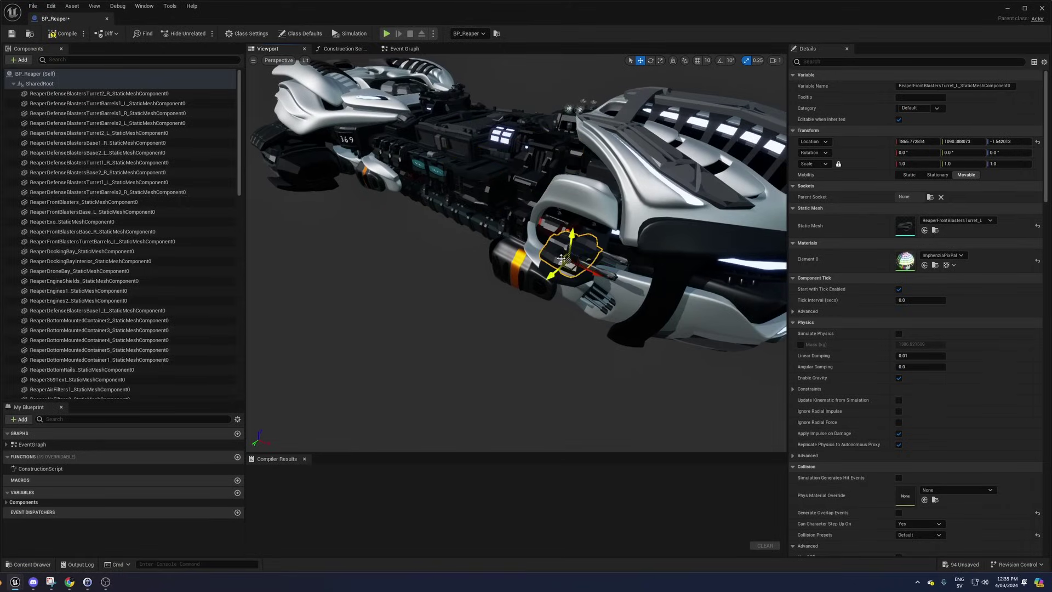
ctrl+click(608, 275)
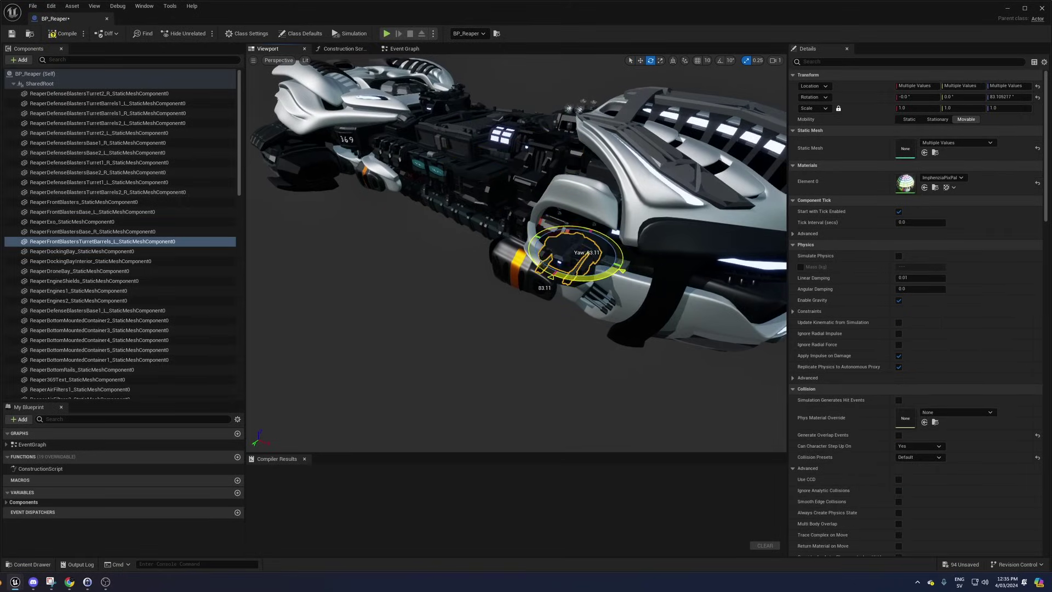